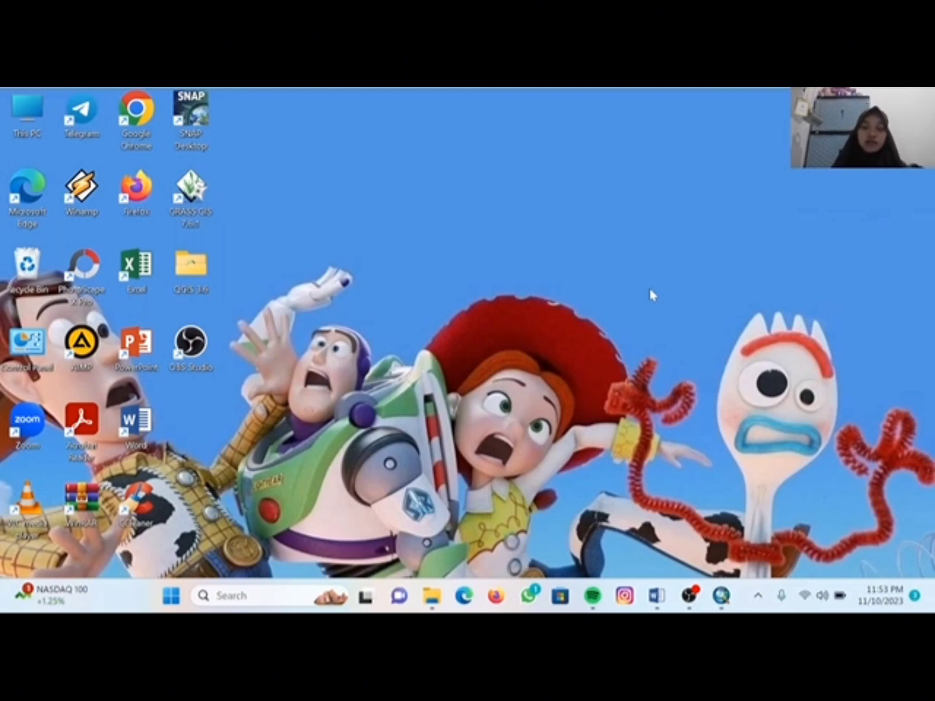
- Switch to ArcMap and browse for data to add in the Landsat folder inside Praktikum Dasin\KlasTiTer
left_click(721, 595)
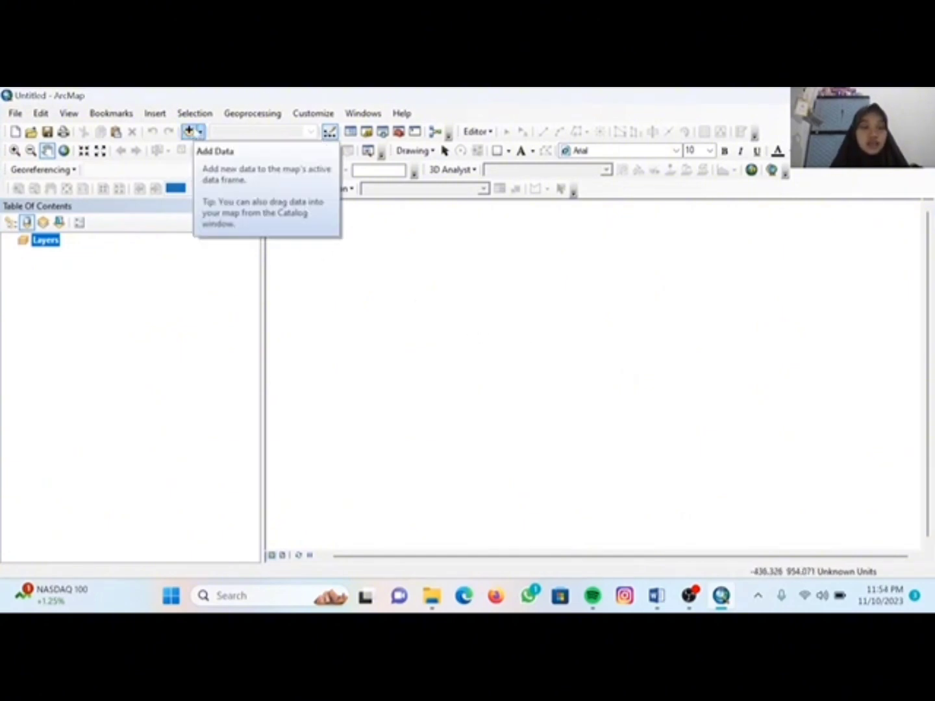
left_click(190, 131)
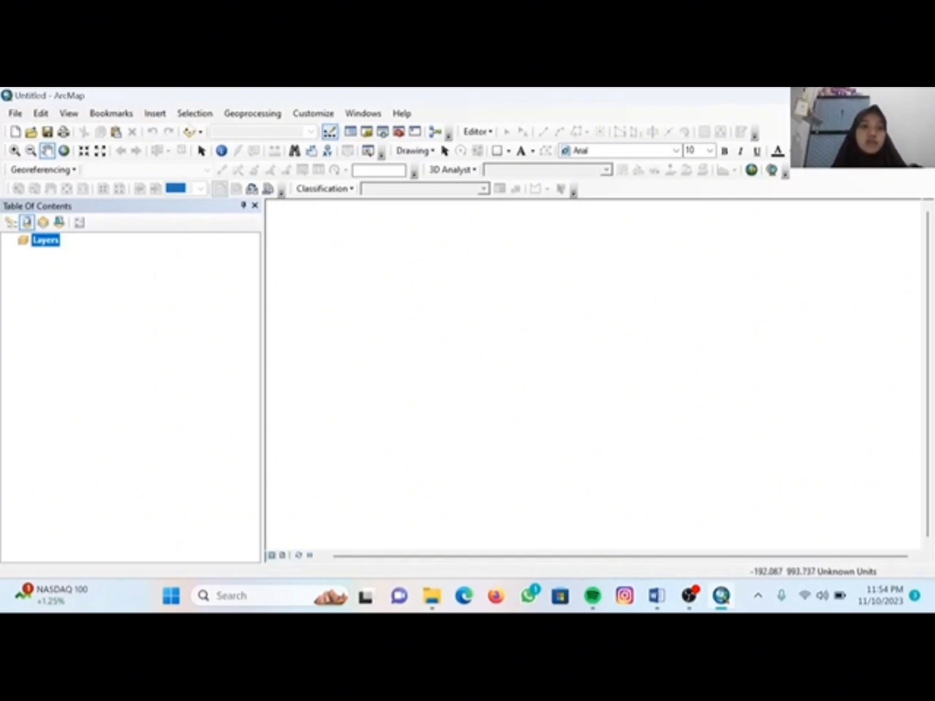
left_click(190, 132)
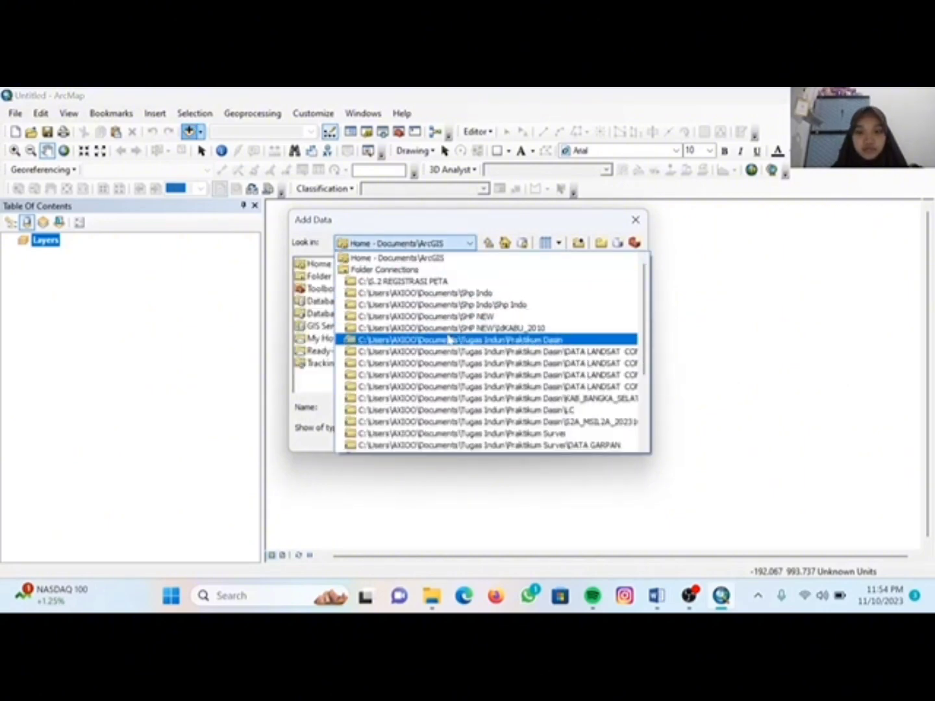
left_click(448, 341)
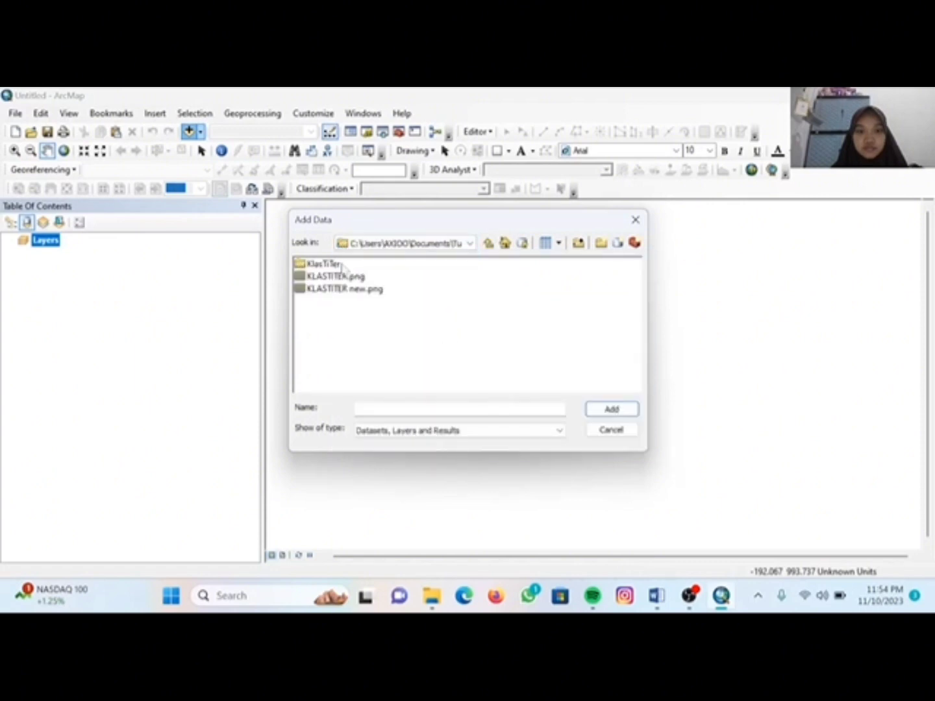
double_click(324, 264)
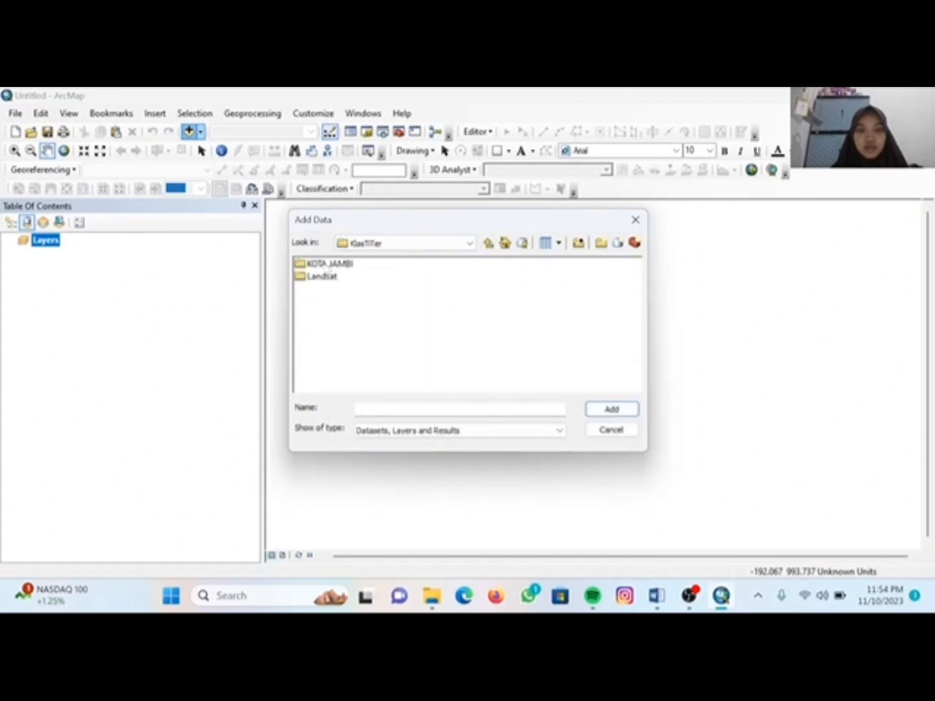
double_click(326, 265)
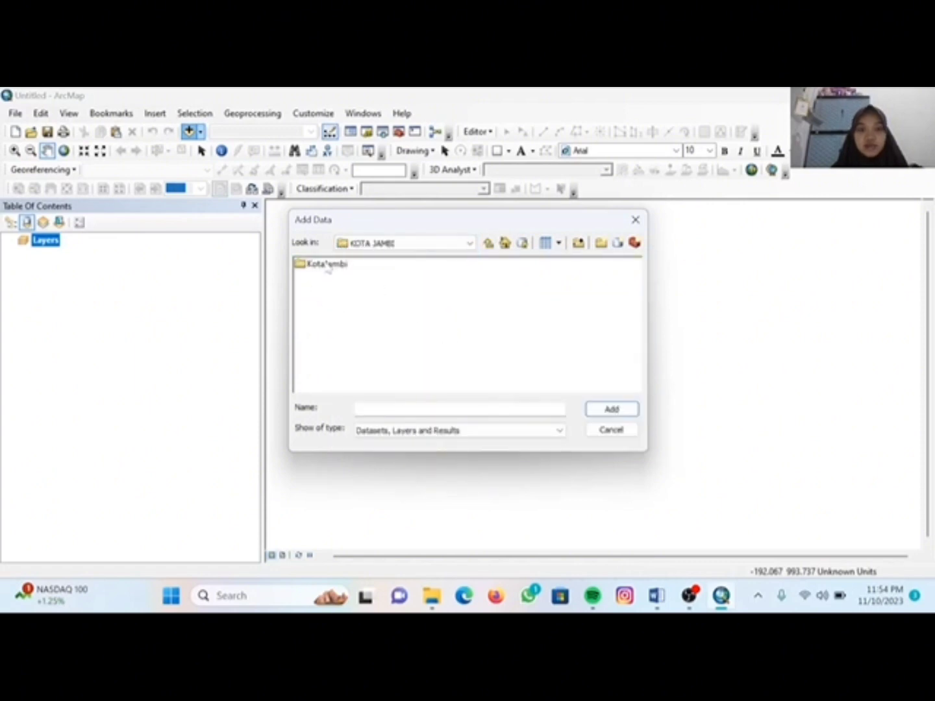
left_click(488, 244)
double_click(326, 276)
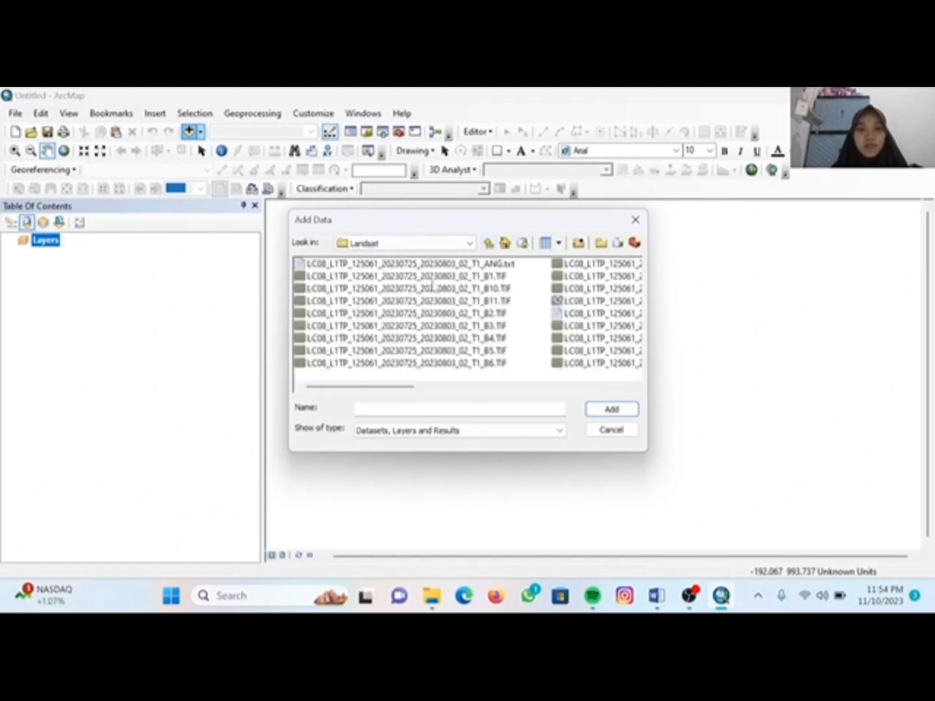
- Add the Landsat band rasters B1.TIF through B8.TIF of scene LC08_L1TP_125061_20230725_20230803_02_T1 to the map, leaving out B10 and B11
left_click(466, 278)
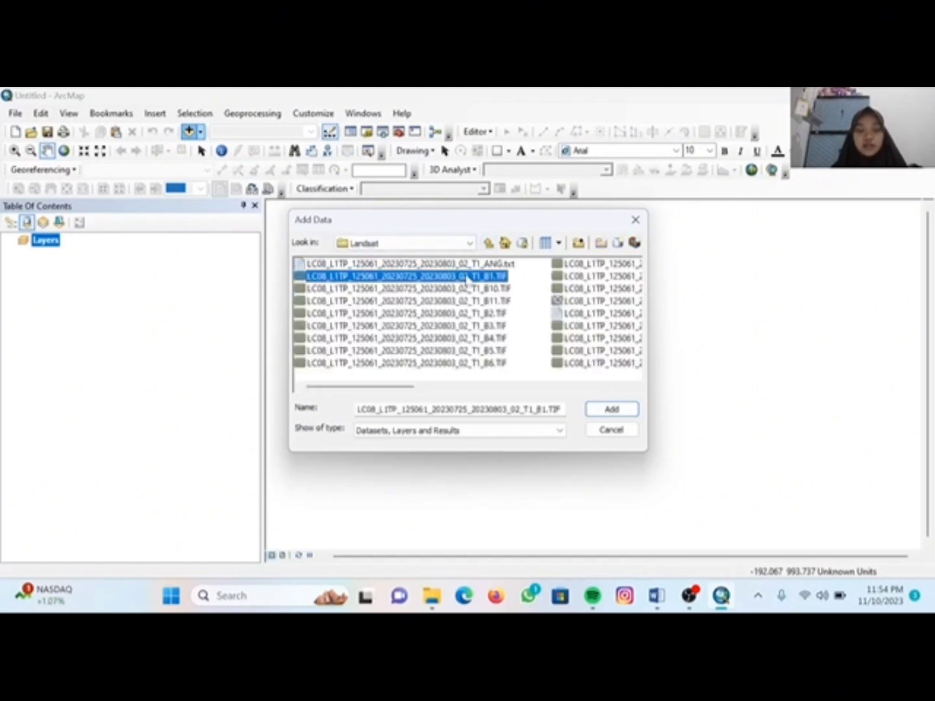
left_click(479, 312)
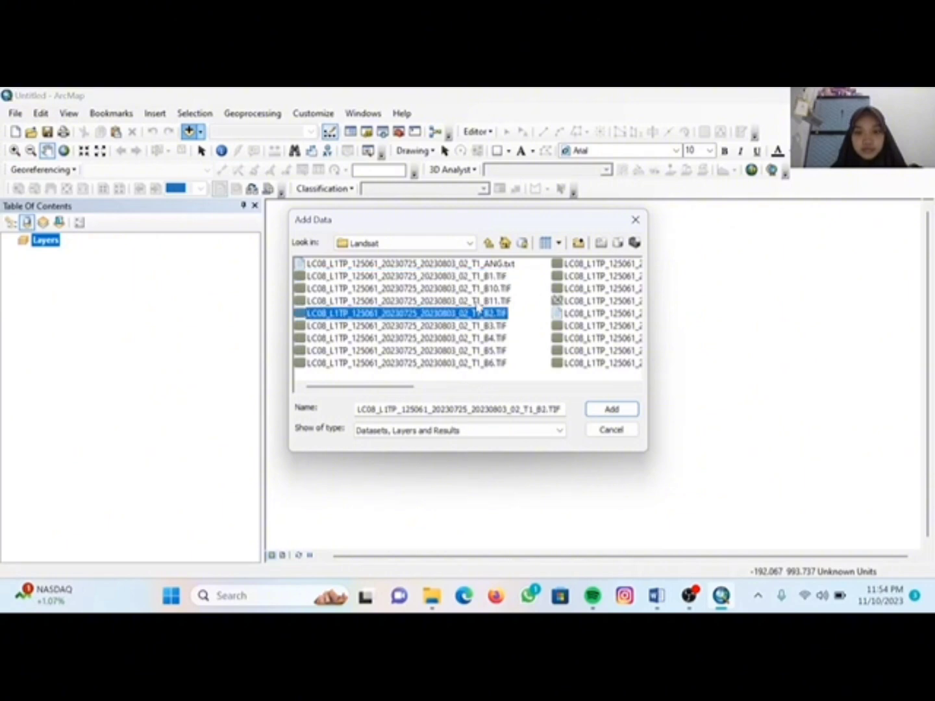
left_click(476, 277)
left_click(467, 315)
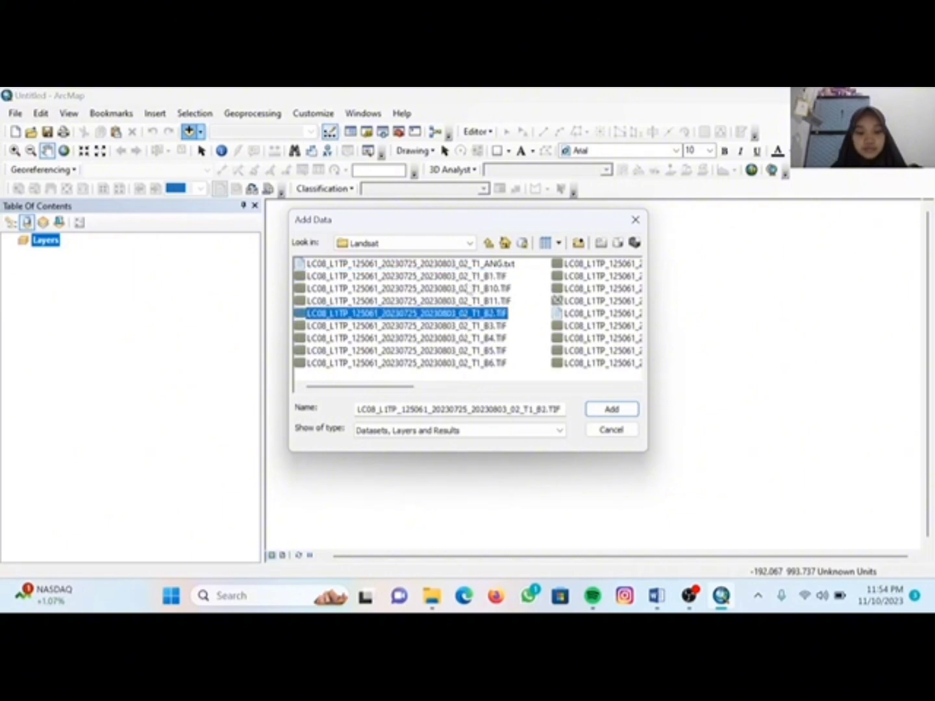
left_click(467, 277)
left_click(465, 312, "ctrl")
left_click(462, 325, "ctrl")
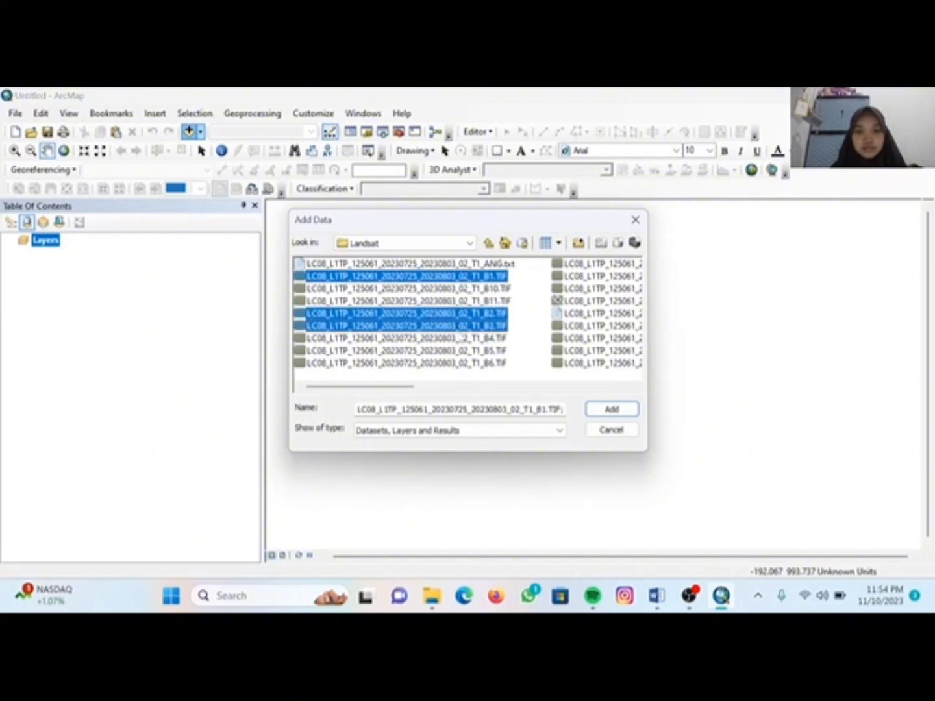
left_click(462, 336, "ctrl")
left_click(463, 338, "ctrl")
left_click(463, 338, "ctrl")
left_click(462, 351, "ctrl")
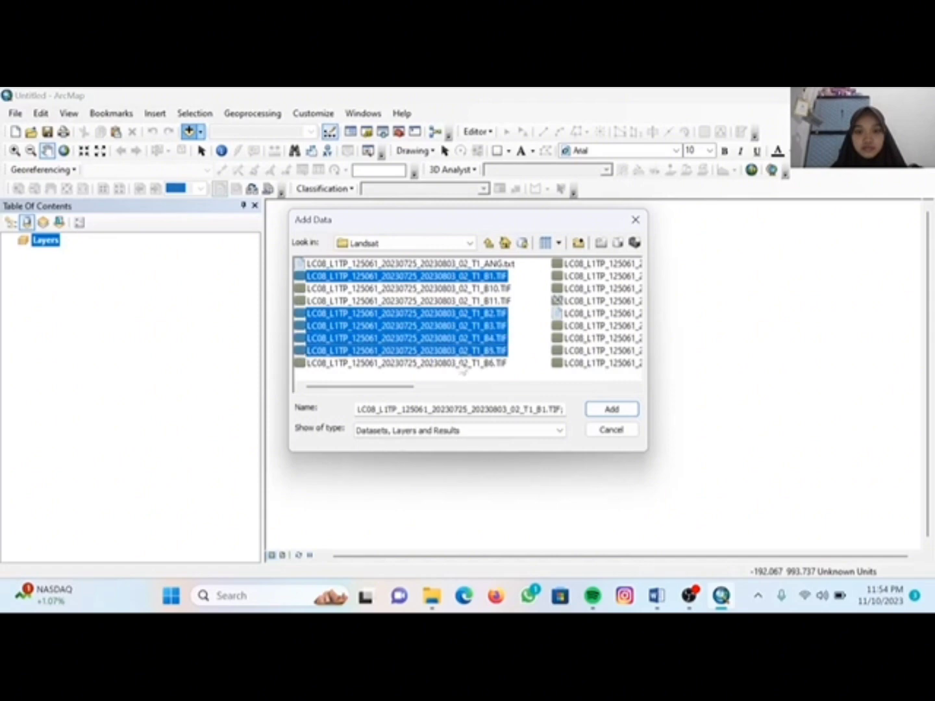
left_click(464, 362, "ctrl")
left_click(623, 388)
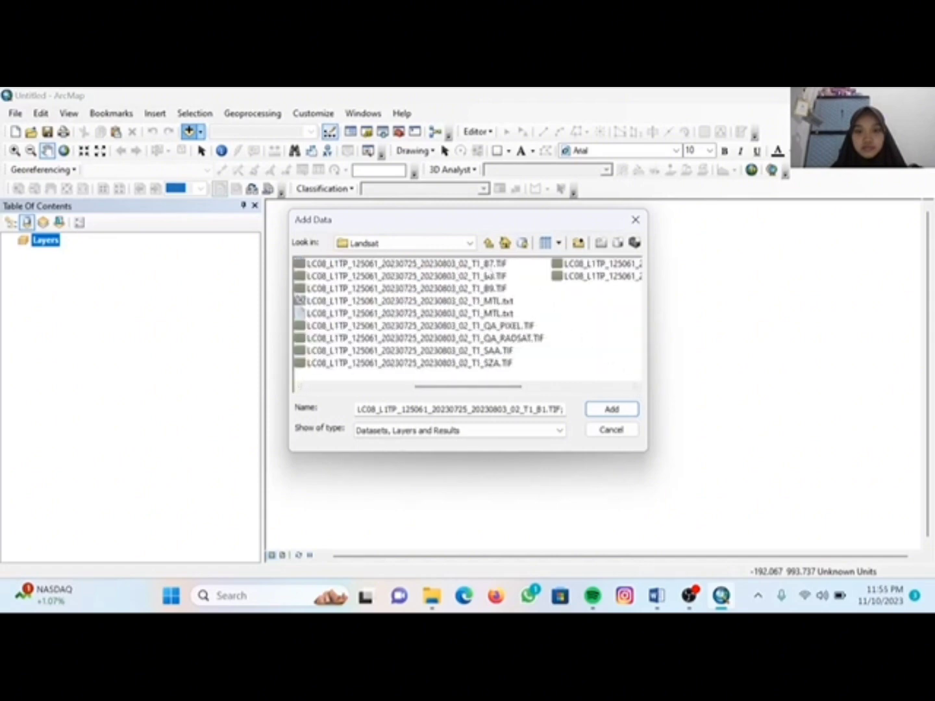
left_click(497, 267, "ctrl")
left_click(487, 276, "ctrl")
left_click(601, 408)
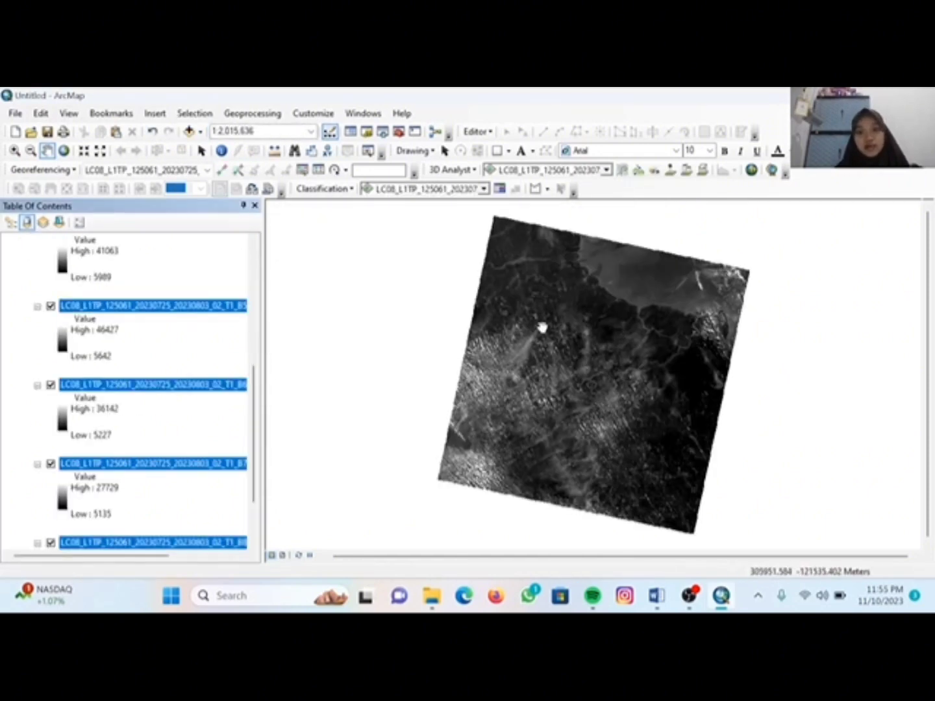
- Collapse the legends of all eight band layers, B1 to B8, in the layer list
scroll(136, 357, "up", 5)
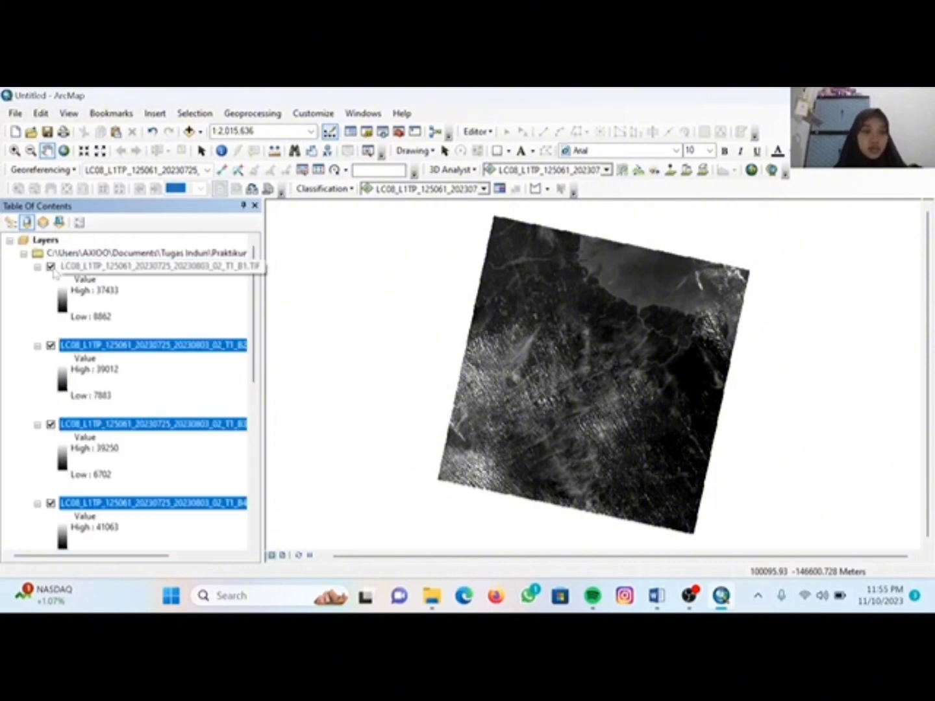
left_click(37, 266)
left_click(37, 279)
left_click(37, 292)
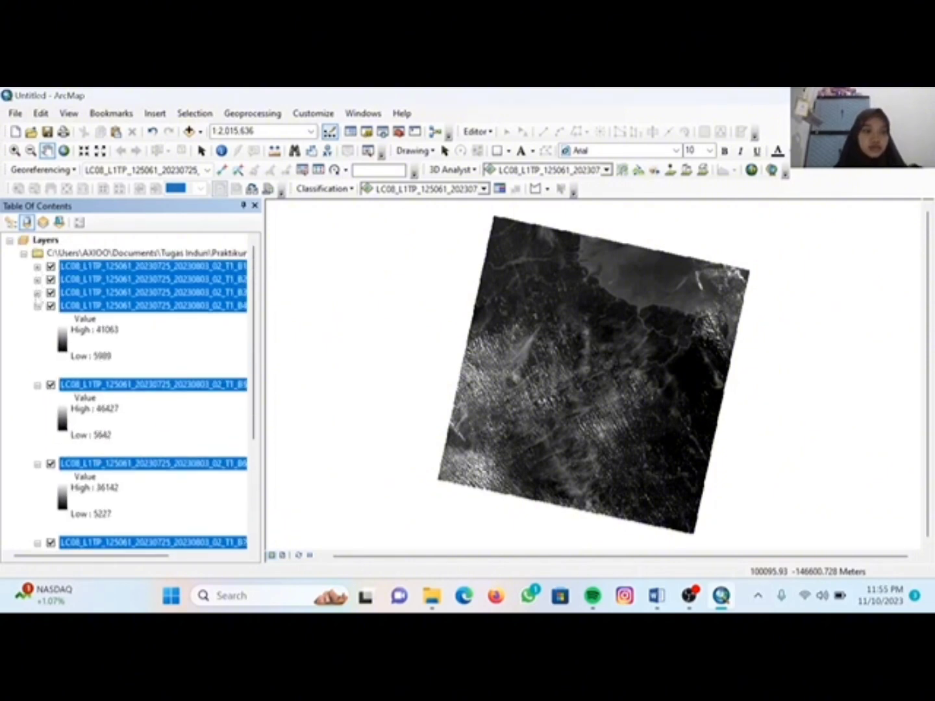
left_click(37, 305)
left_click(37, 318)
left_click(37, 331)
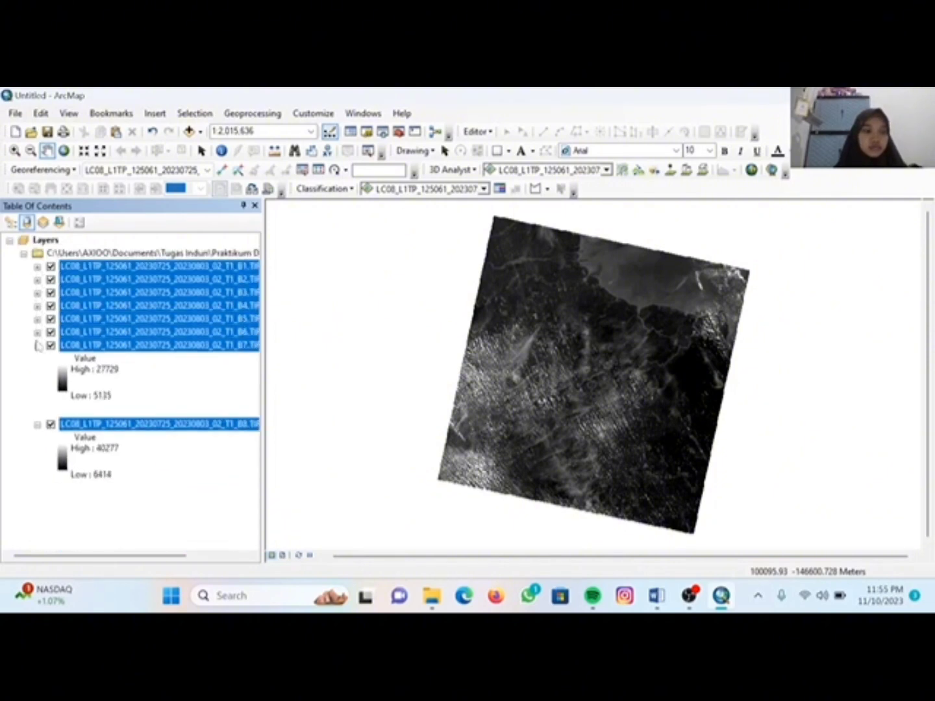
left_click(37, 344)
left_click(38, 358)
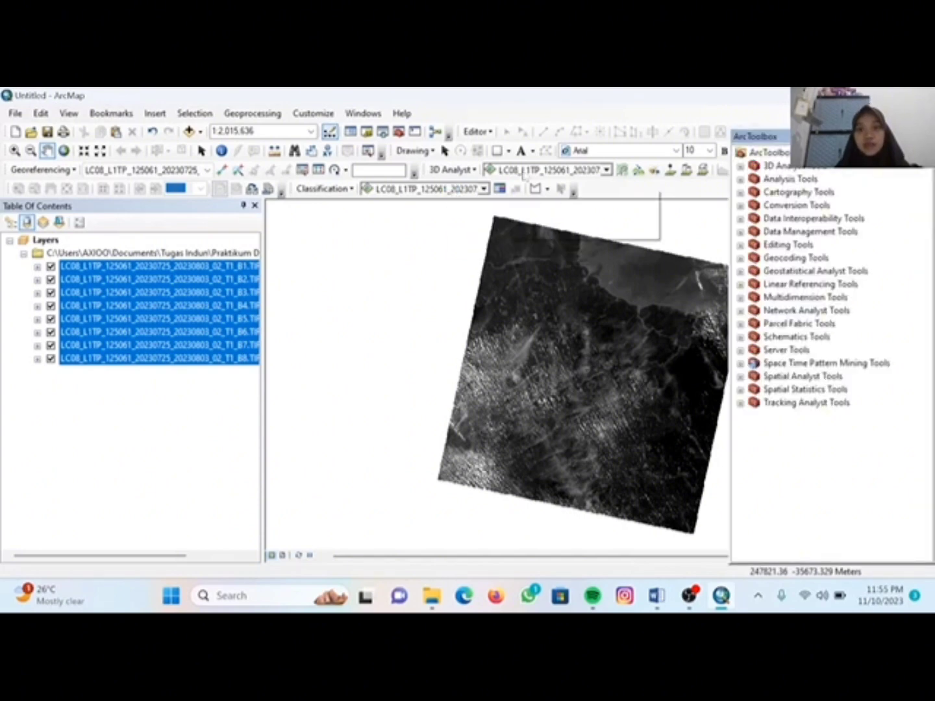
- Open the Composite Bands tool from the Raster Processing toolset of the data management tools
double_click(818, 234)
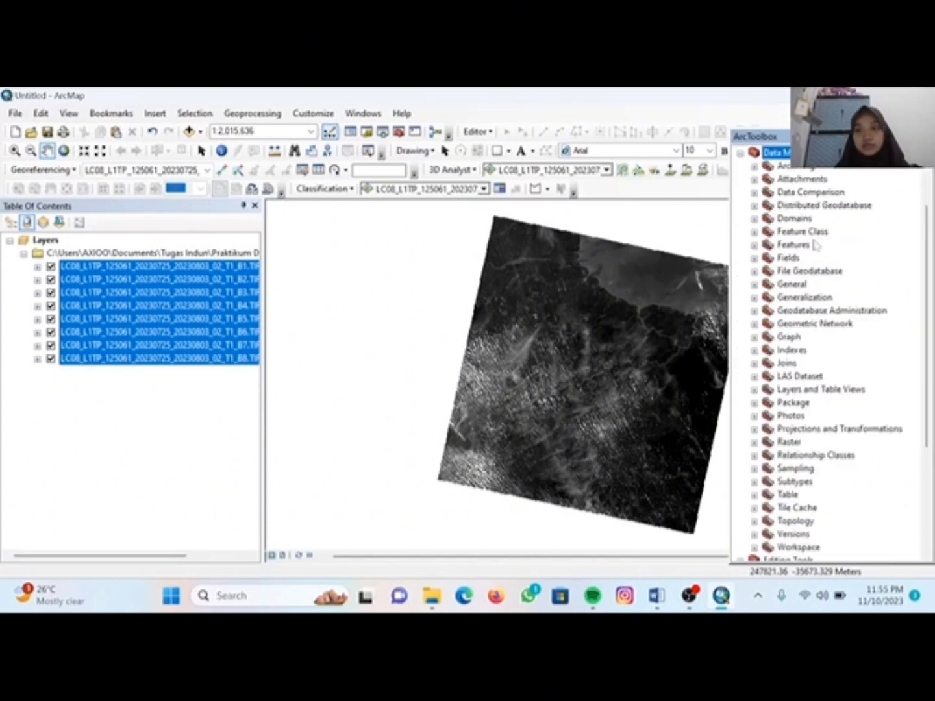
double_click(788, 441)
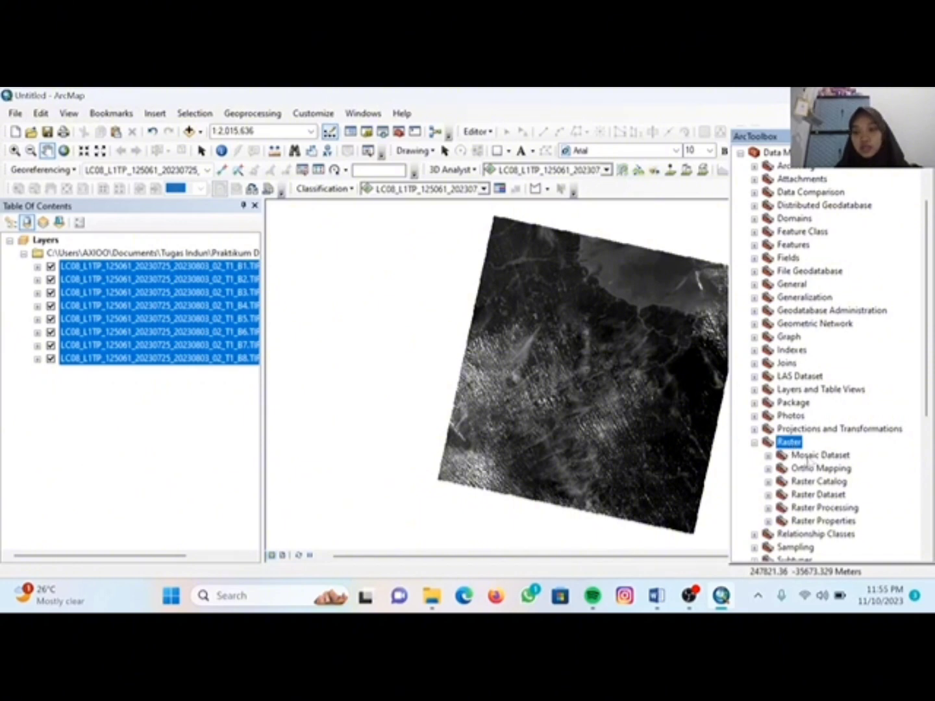
scroll(807, 460, "down", 1)
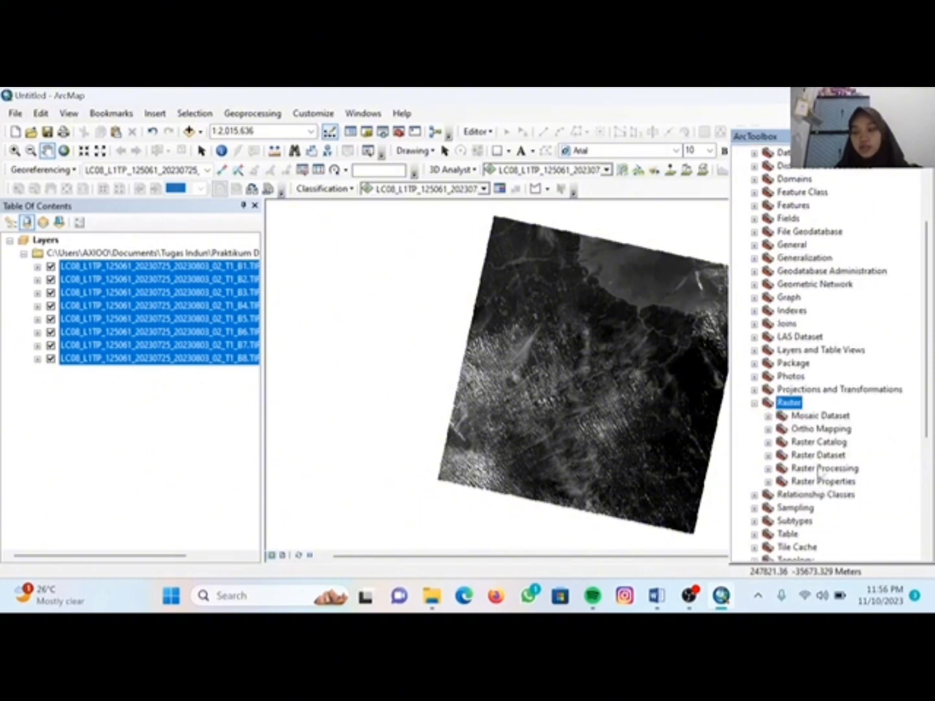
double_click(819, 468)
scroll(831, 448, "down", 3)
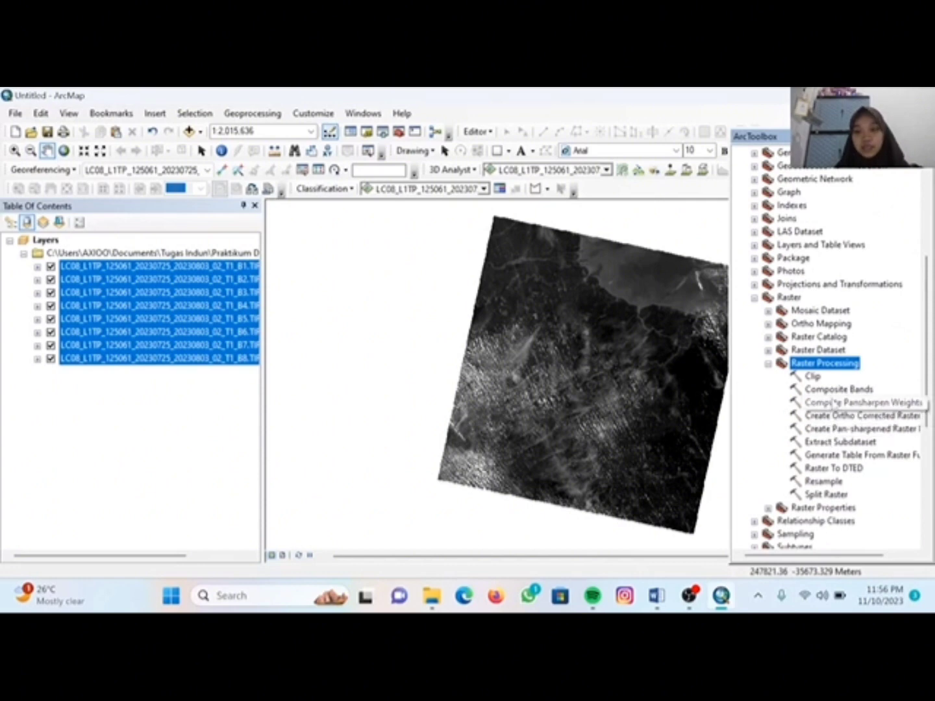
double_click(837, 389)
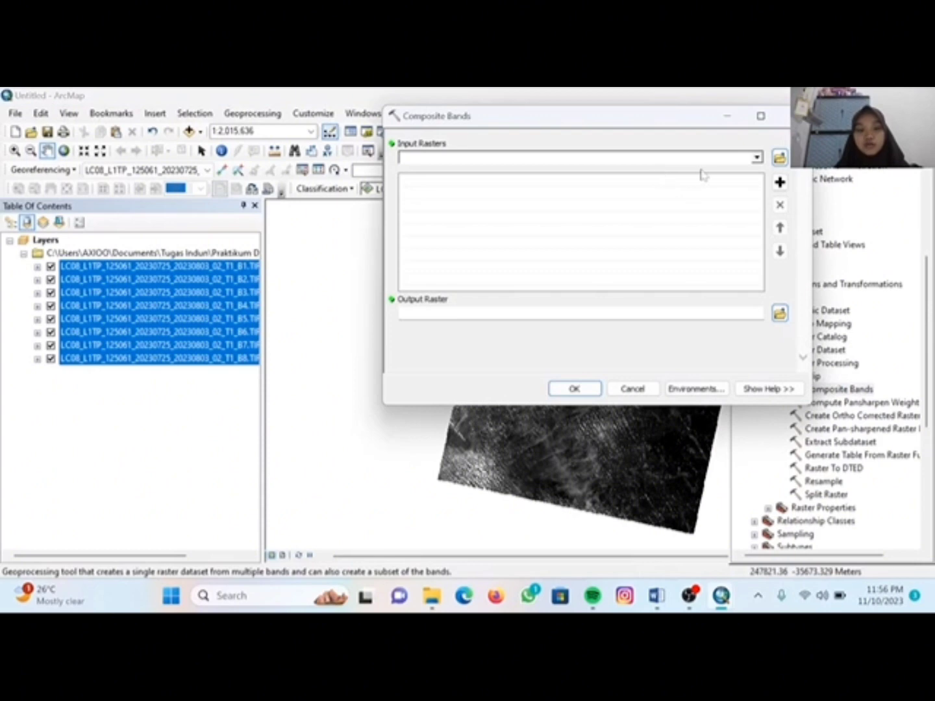
left_click(757, 157)
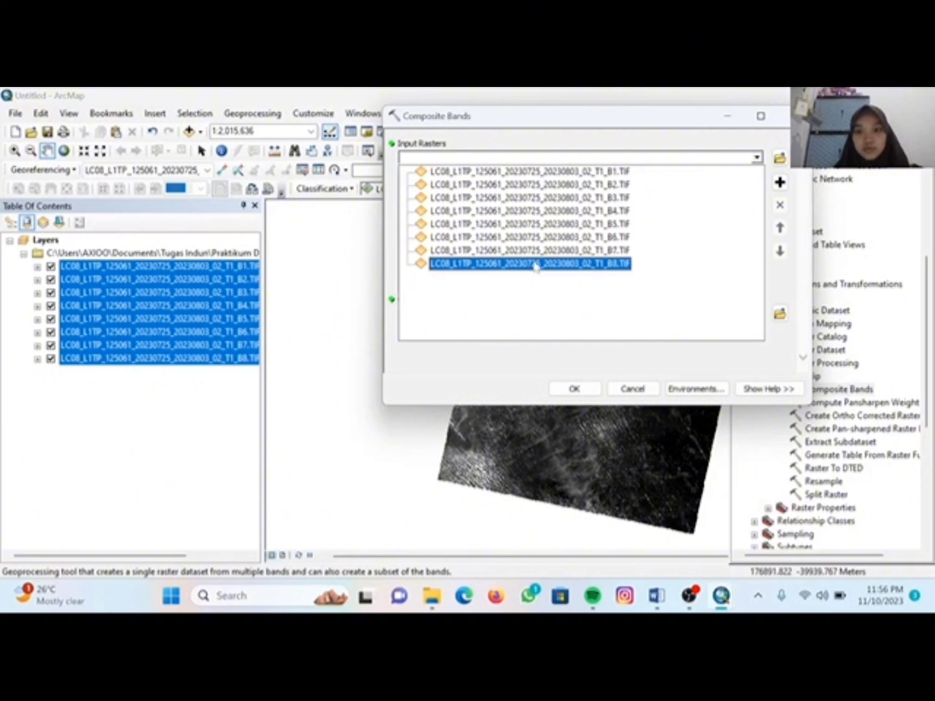
left_click(532, 263)
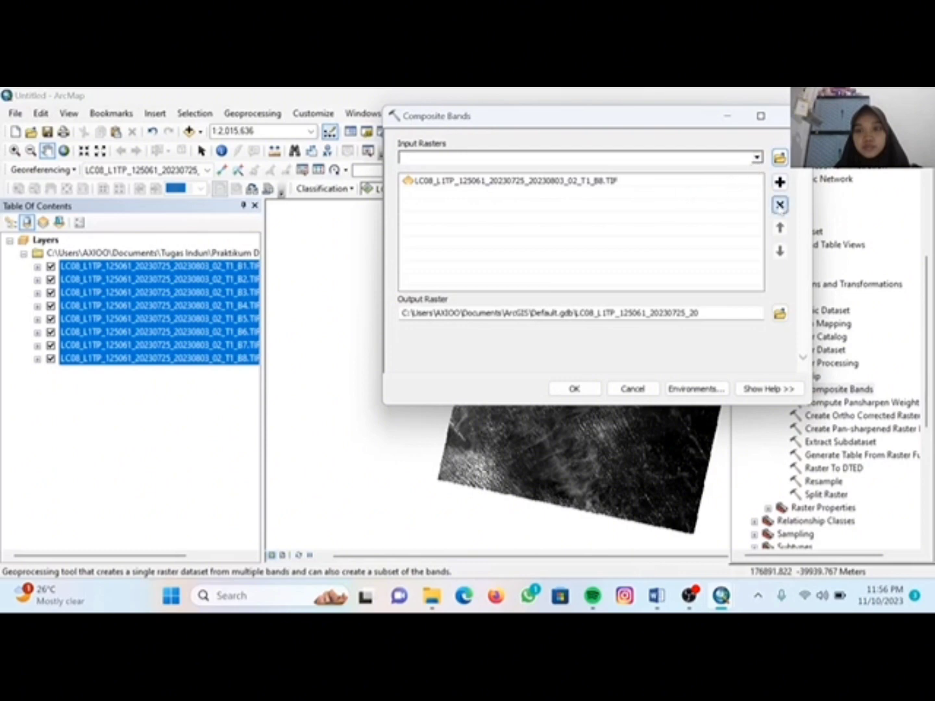
left_click(624, 182)
left_click(780, 206)
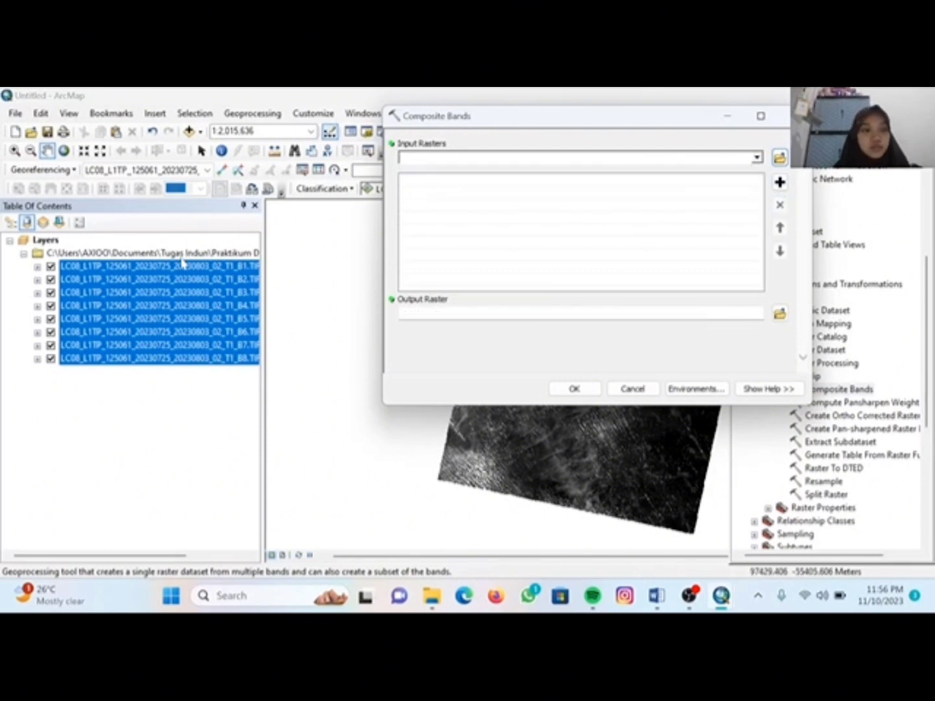
- Add the seven band layers B1 to B7 together as input rasters for Composite Bands, leaving out B8
left_click(185, 266)
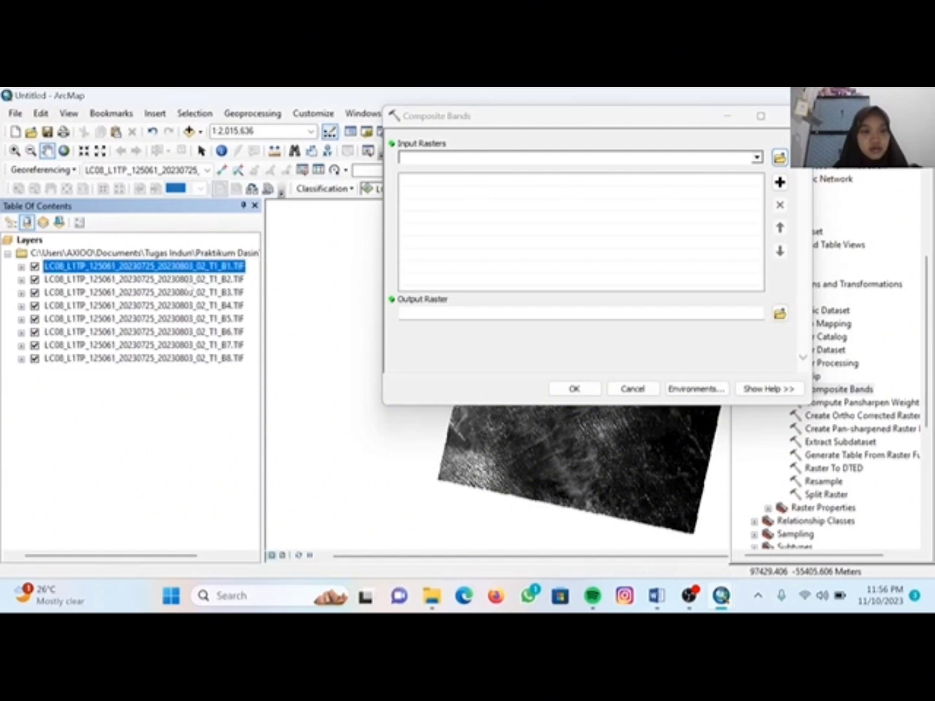
left_click(187, 280, "shift")
left_click(188, 292, "shift")
left_click(192, 306, "shift")
left_click(189, 308, "shift")
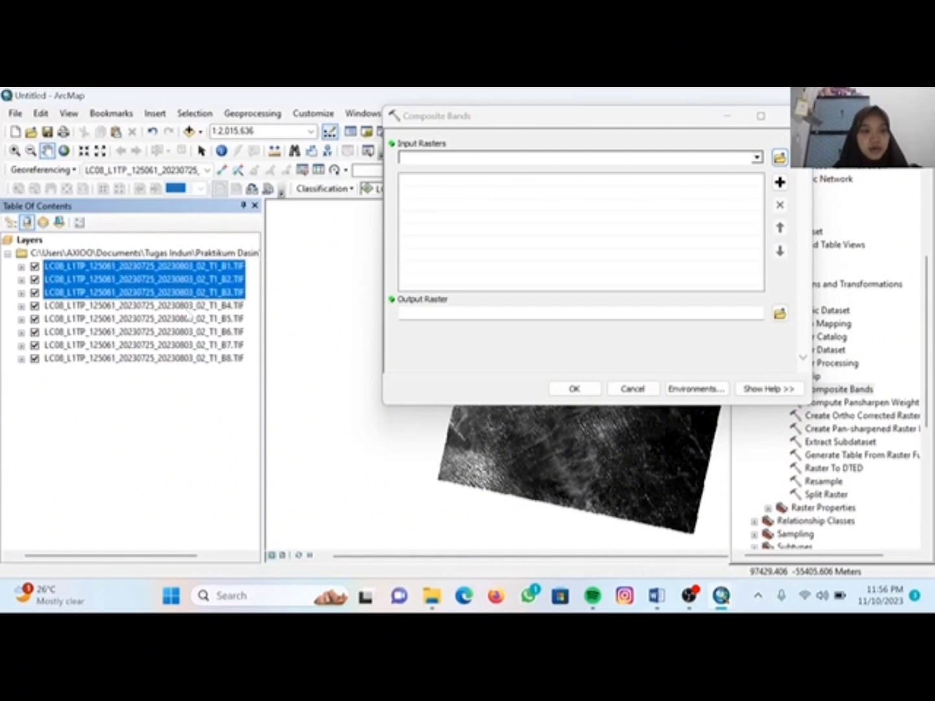
left_click(188, 307, "shift")
left_click(188, 319, "shift")
left_click(188, 330, "ctrl")
left_click(188, 343, "ctrl")
left_click(184, 337, "ctrl")
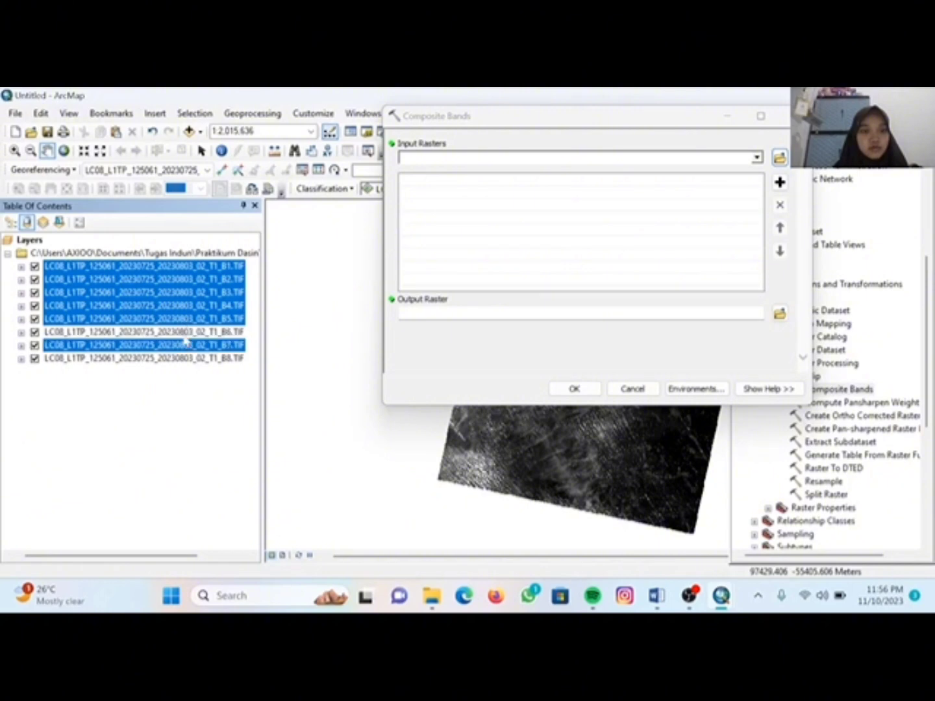
left_click(184, 336, "ctrl")
left_click(185, 333, "ctrl")
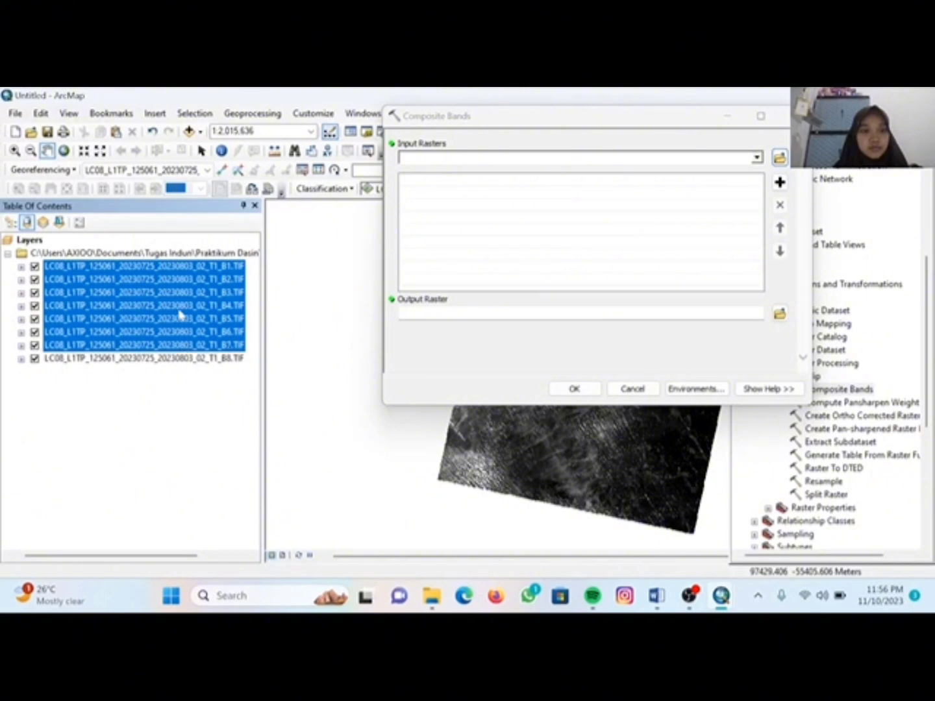
left_click_drag(184, 315, 455, 231)
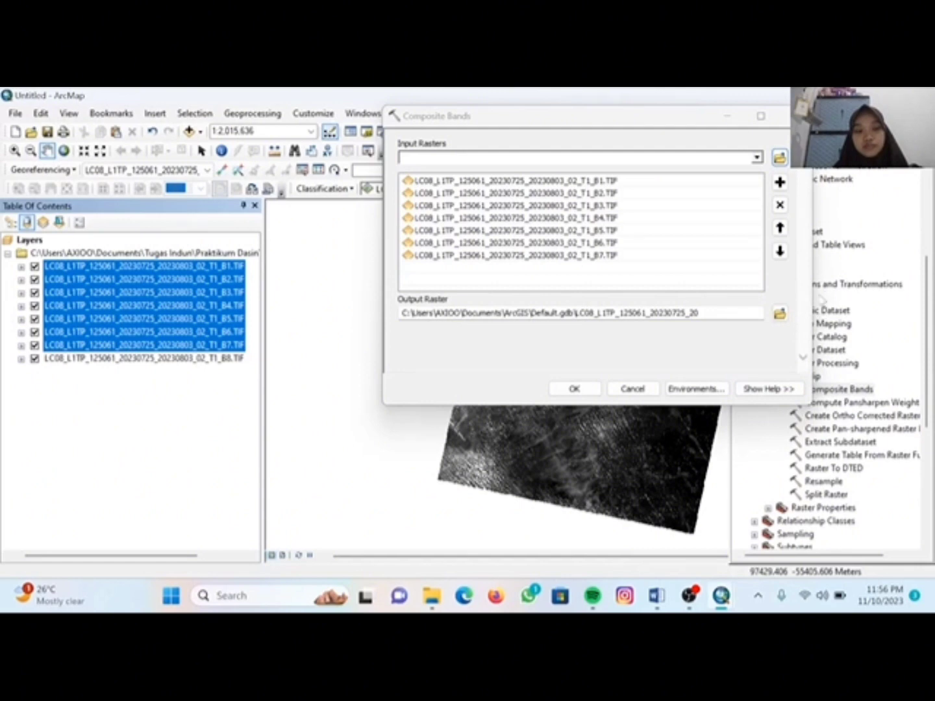
- Create a new file geodatabase named praktikum in the KlasTiTer folder while choosing the Composite Bands output location
left_click(779, 314)
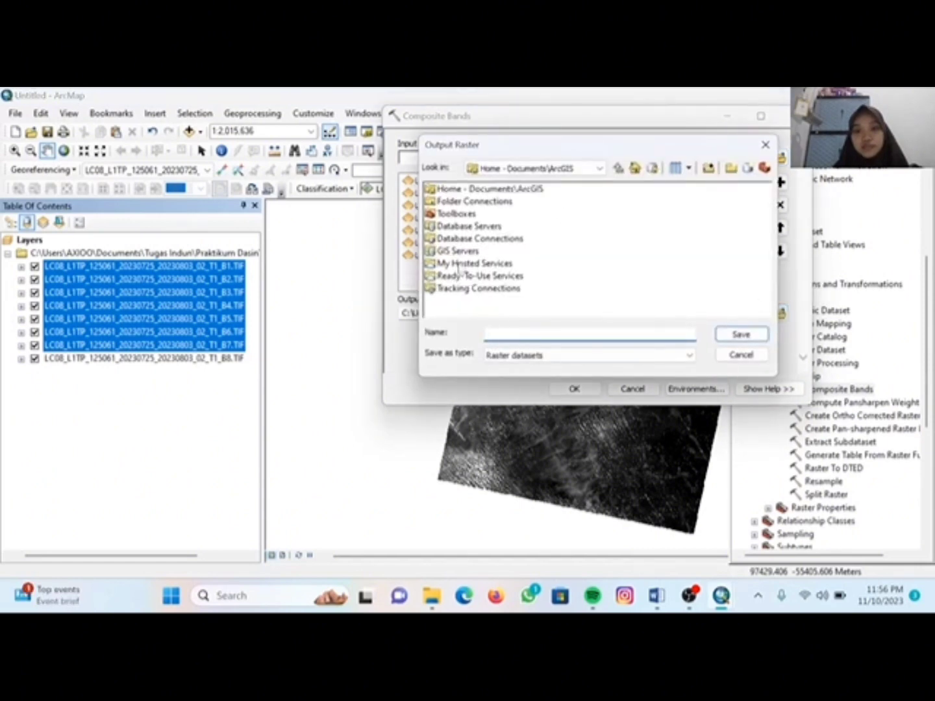
left_click(518, 168)
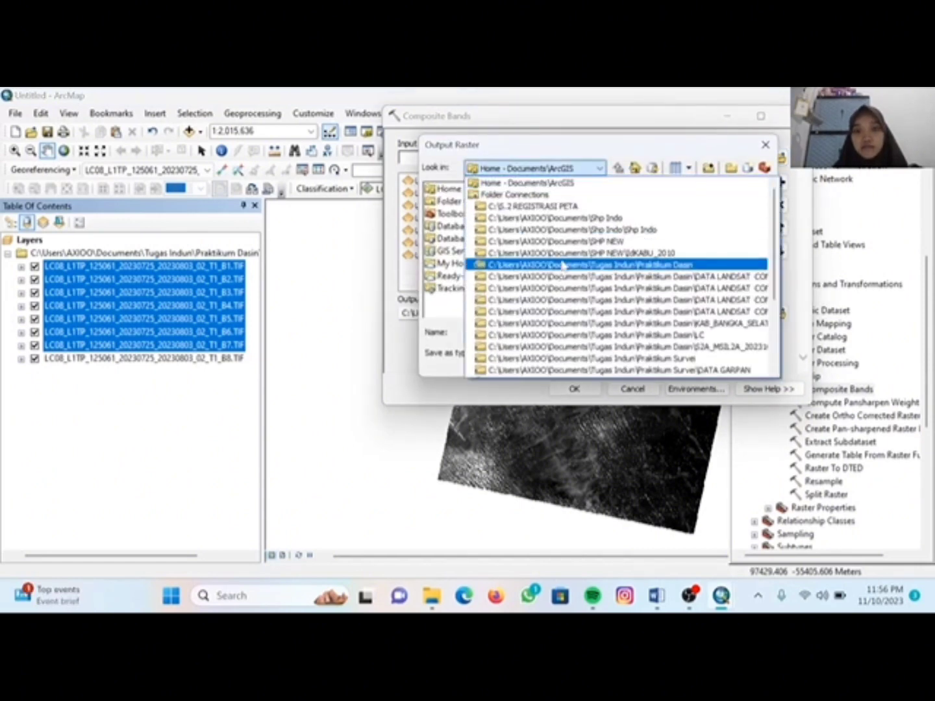
left_click(639, 266)
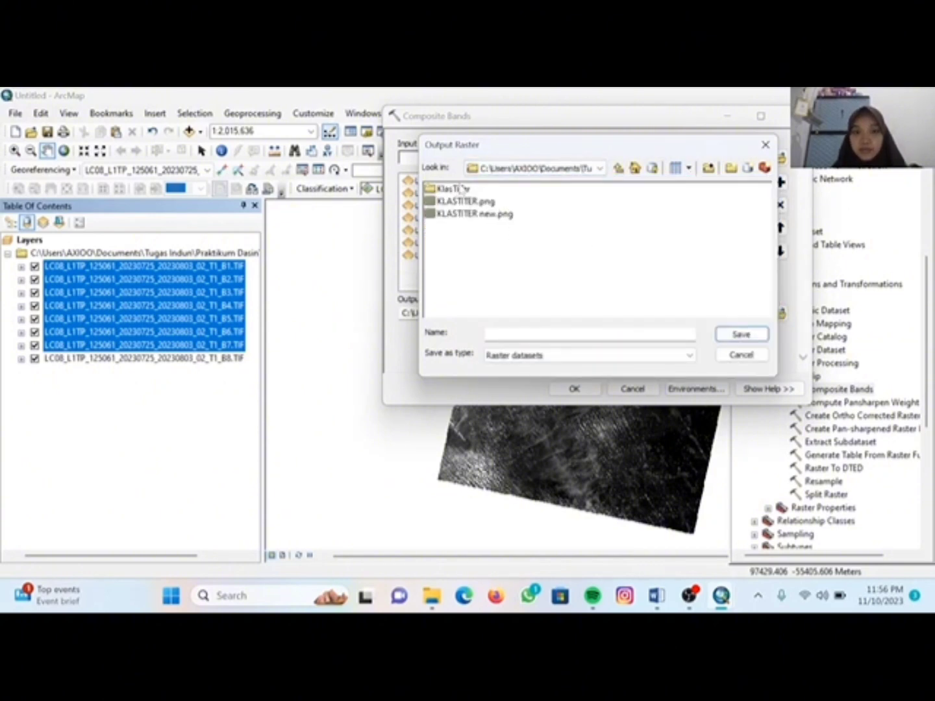
double_click(455, 190)
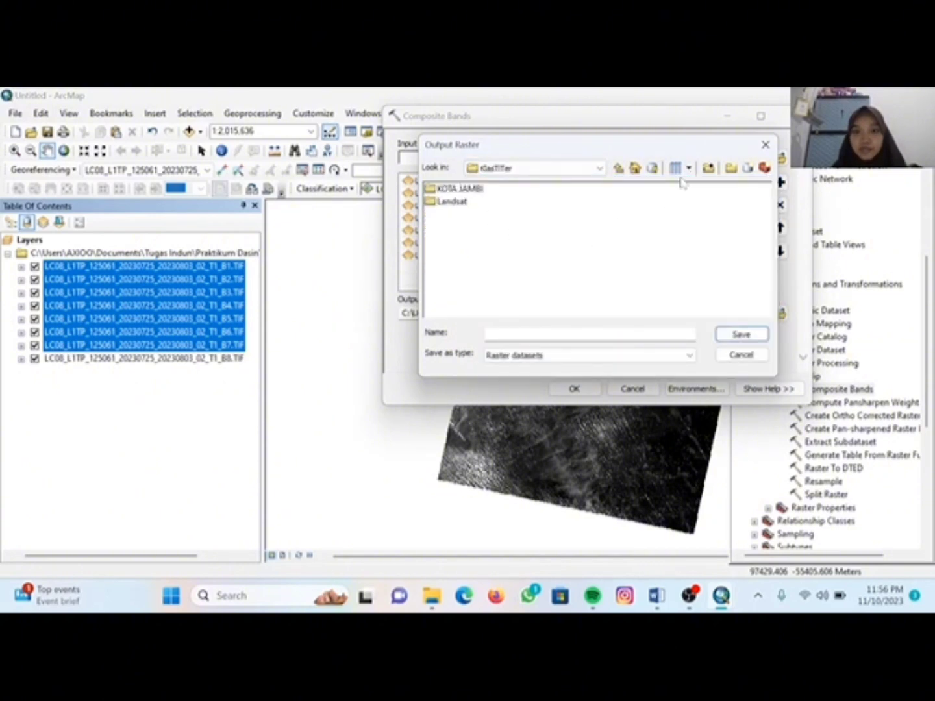
left_click(747, 170)
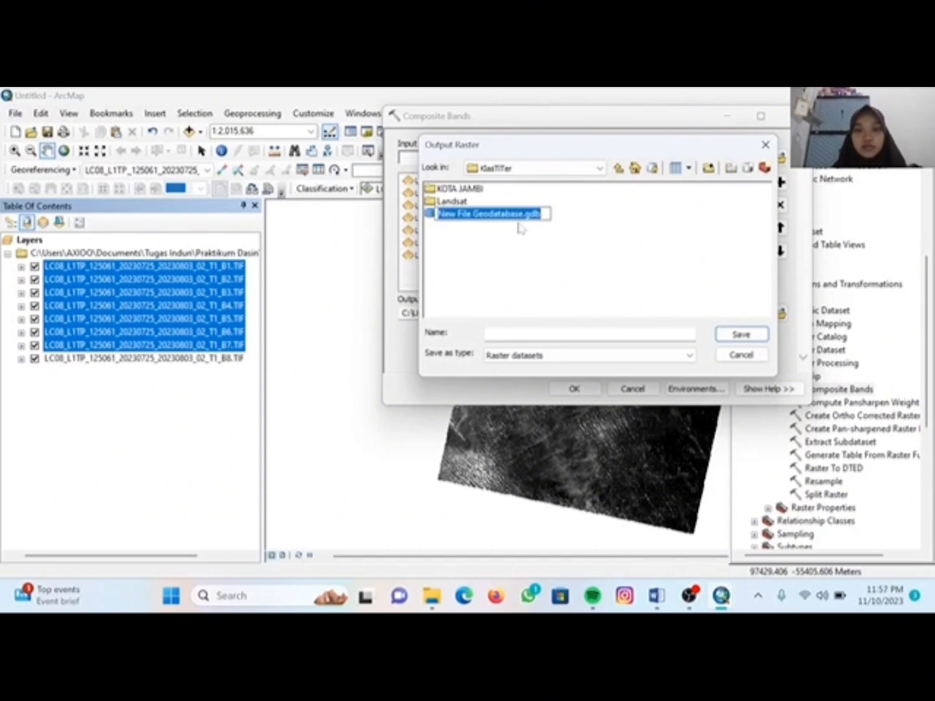
key("BackSpace")
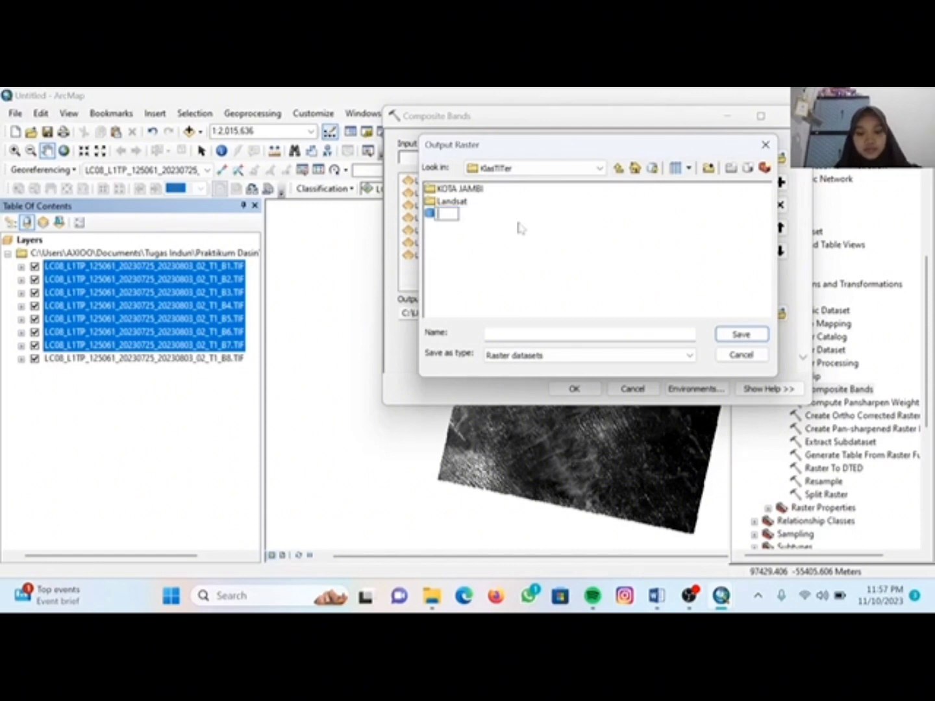
type("prakti")
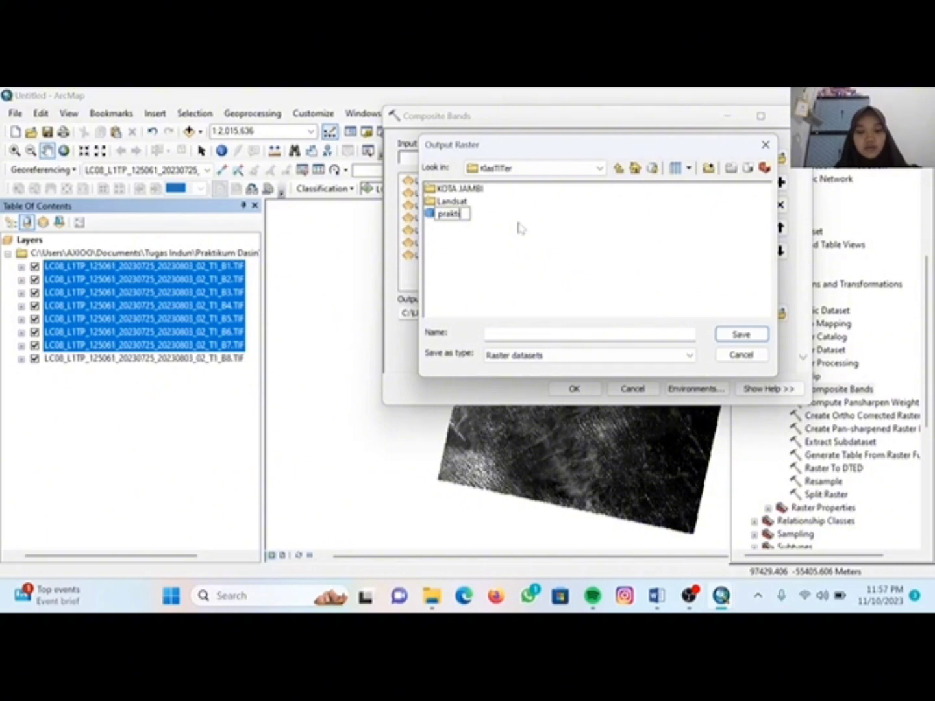
type("kum")
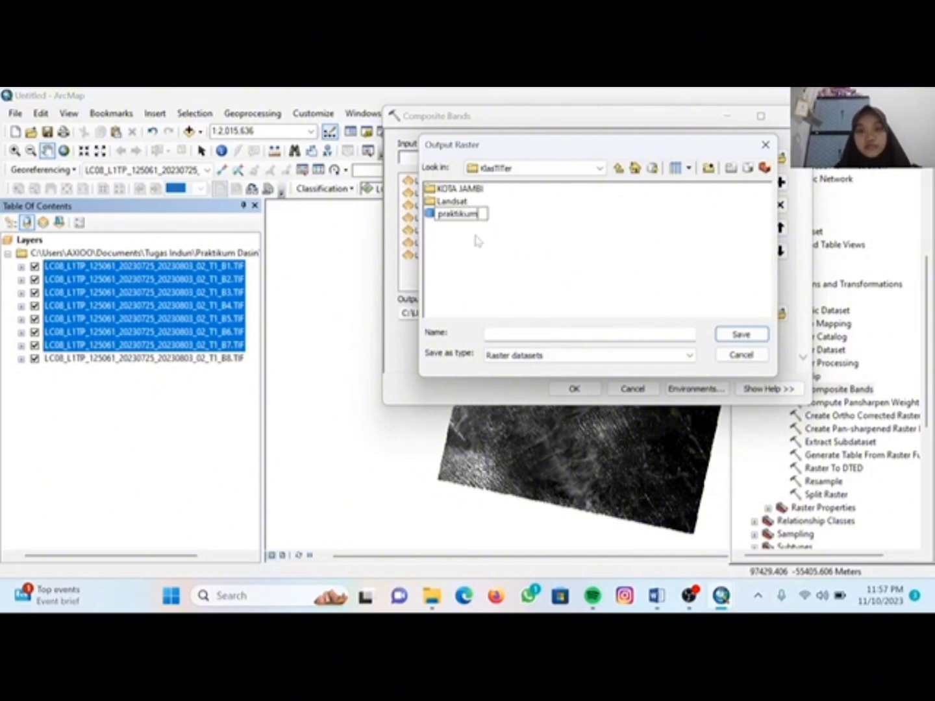
left_click(468, 256)
- Save the Composite Bands output as composite inside praktikum.gdb and run the tool
left_click(430, 216)
double_click(431, 217)
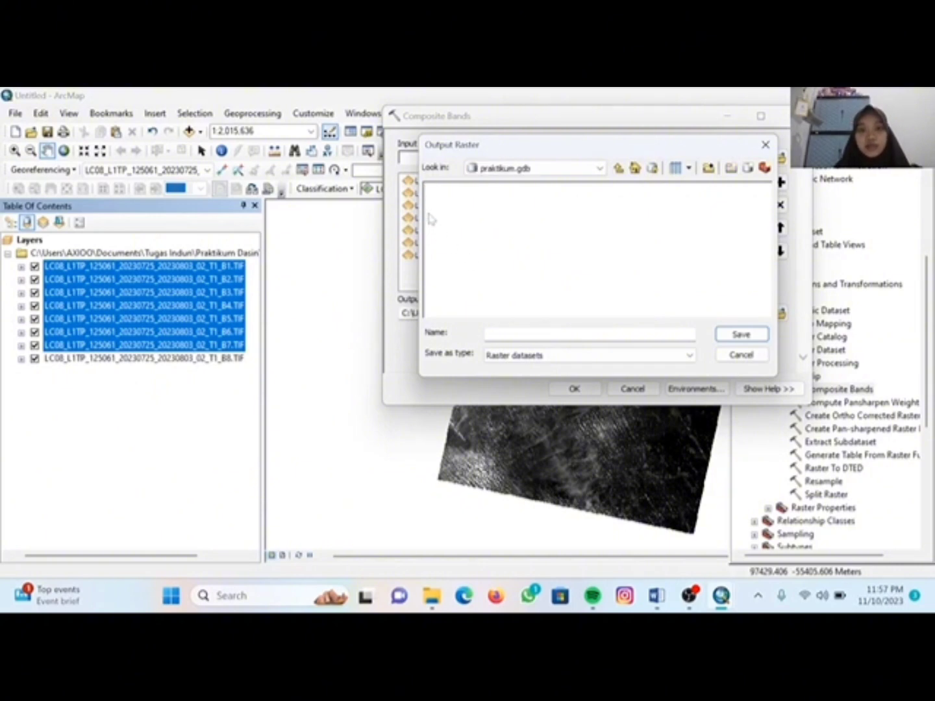
left_click(552, 335)
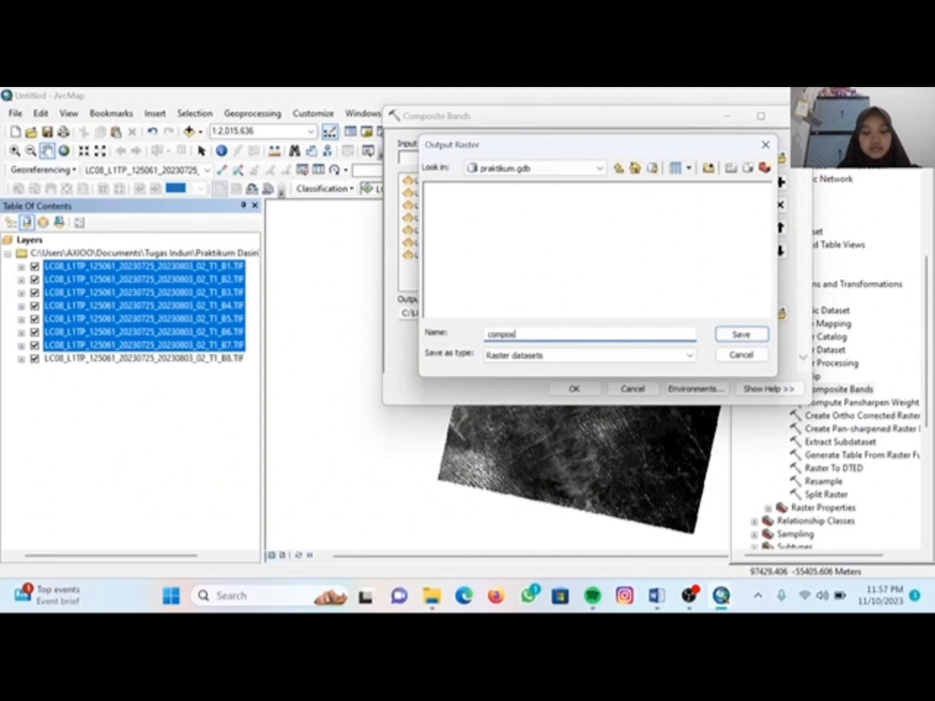
left_click(741, 335)
left_click(575, 389)
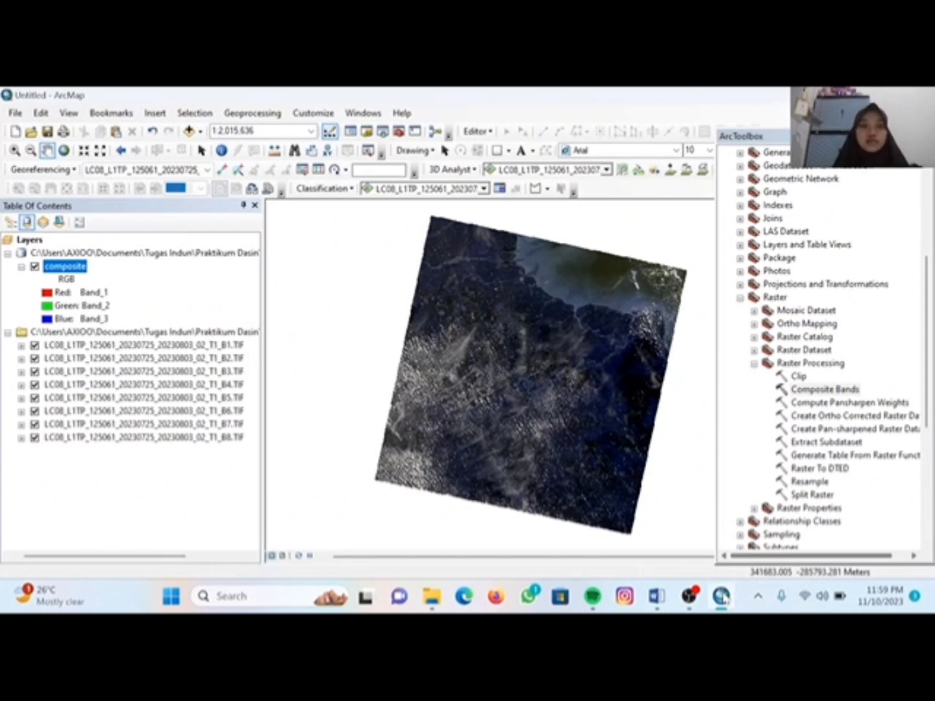
- Check the composite layer's source properties down to its spatial reference and XY coordinate system
right_click(57, 268)
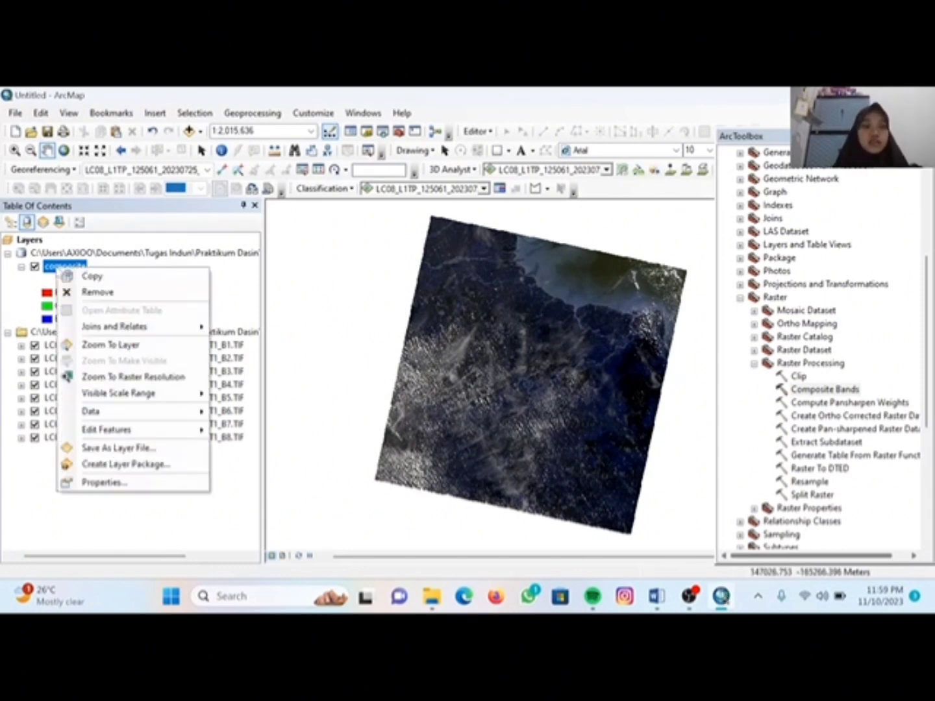
left_click(103, 482)
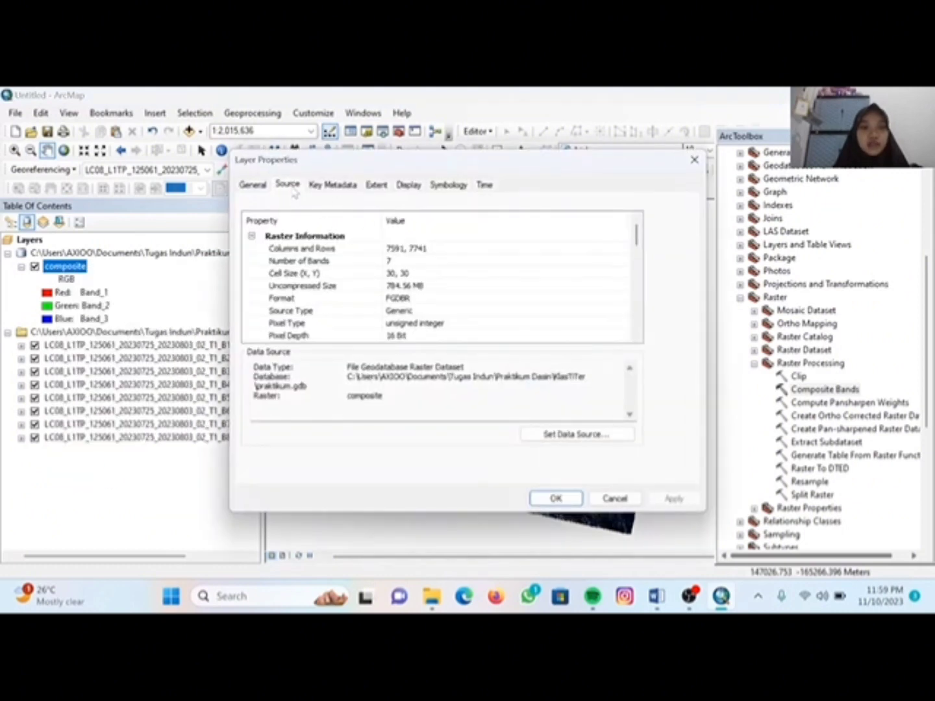
scroll(446, 297, "down", 2)
scroll(446, 297, "down", 4)
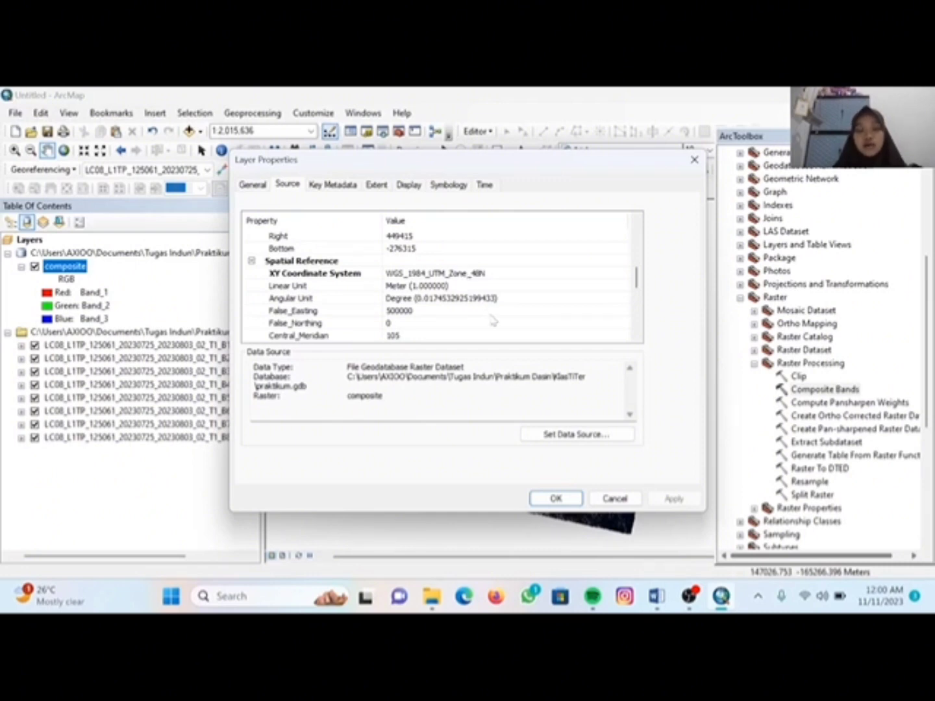
left_click(549, 497)
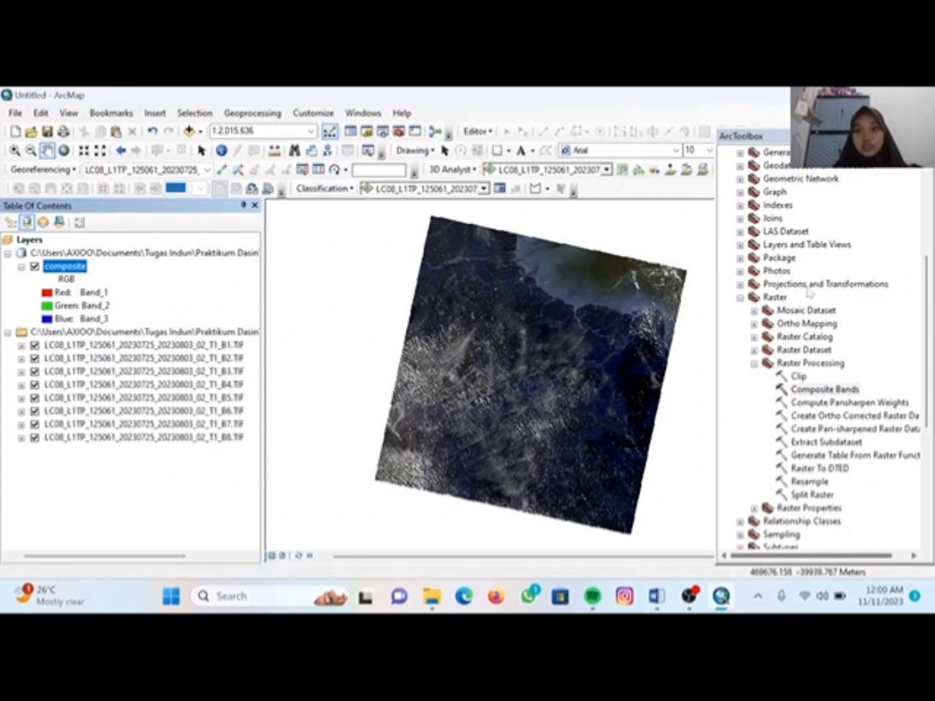
- Open the Project Raster tool from the Raster toolset of Projections and Transformations
left_click(808, 290)
double_click(808, 289)
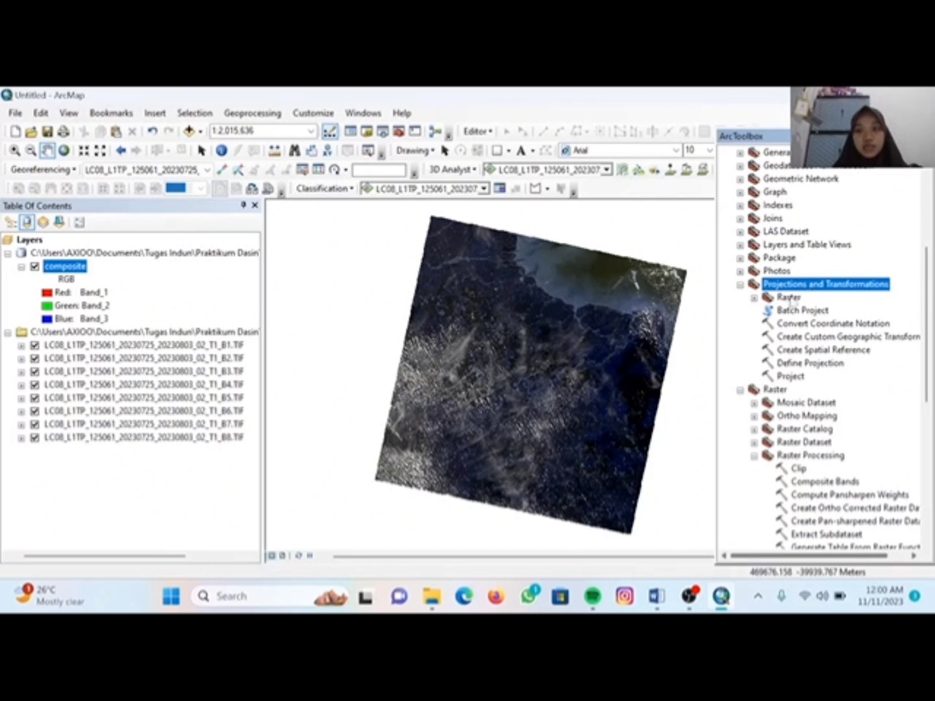
double_click(788, 299)
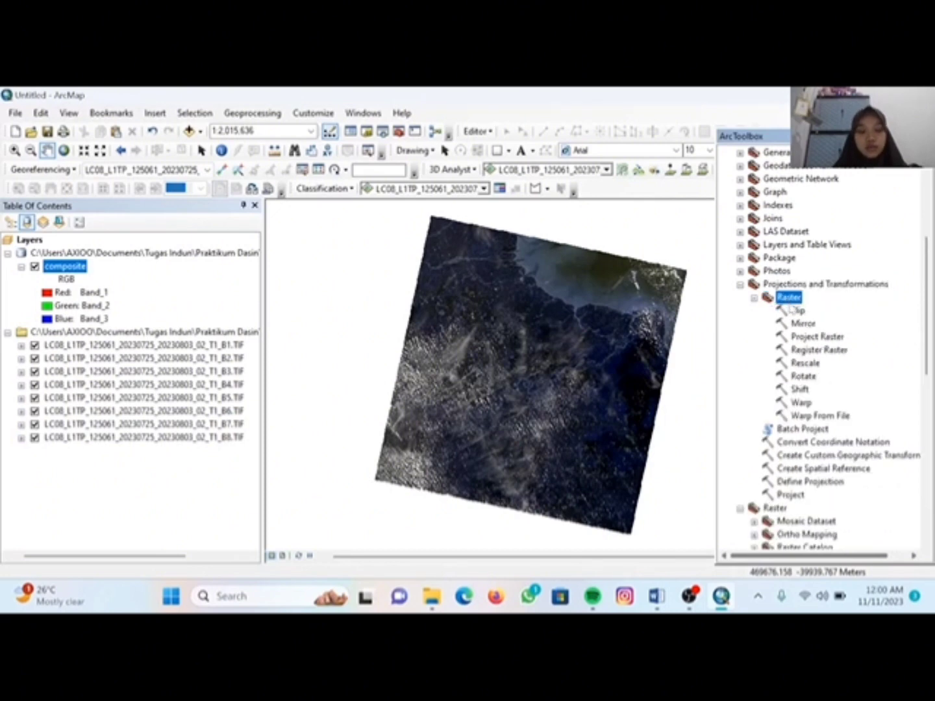
left_click(804, 336)
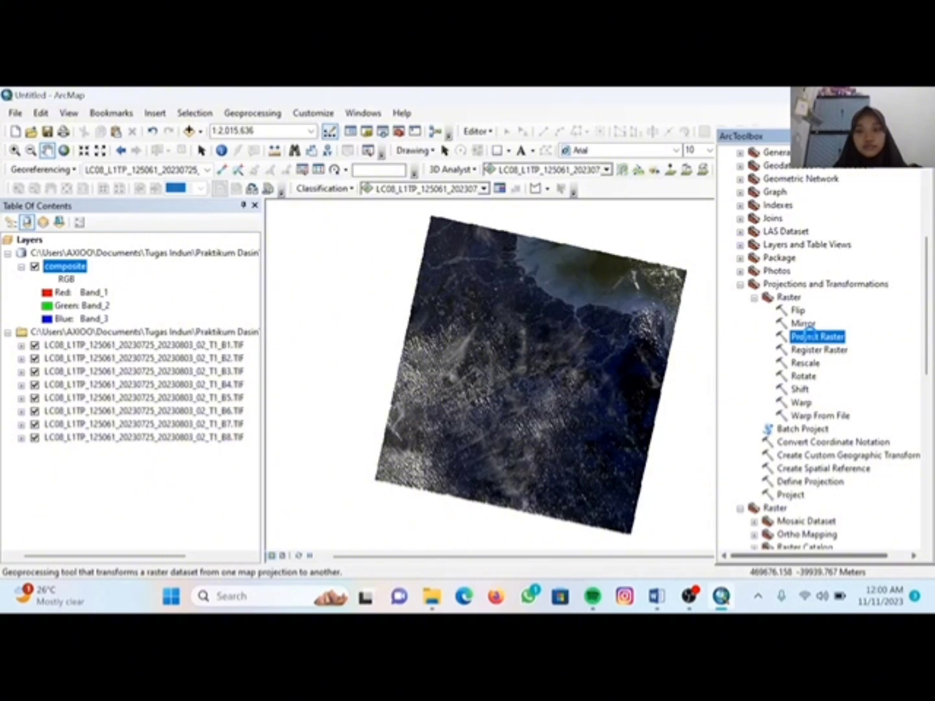
double_click(805, 334)
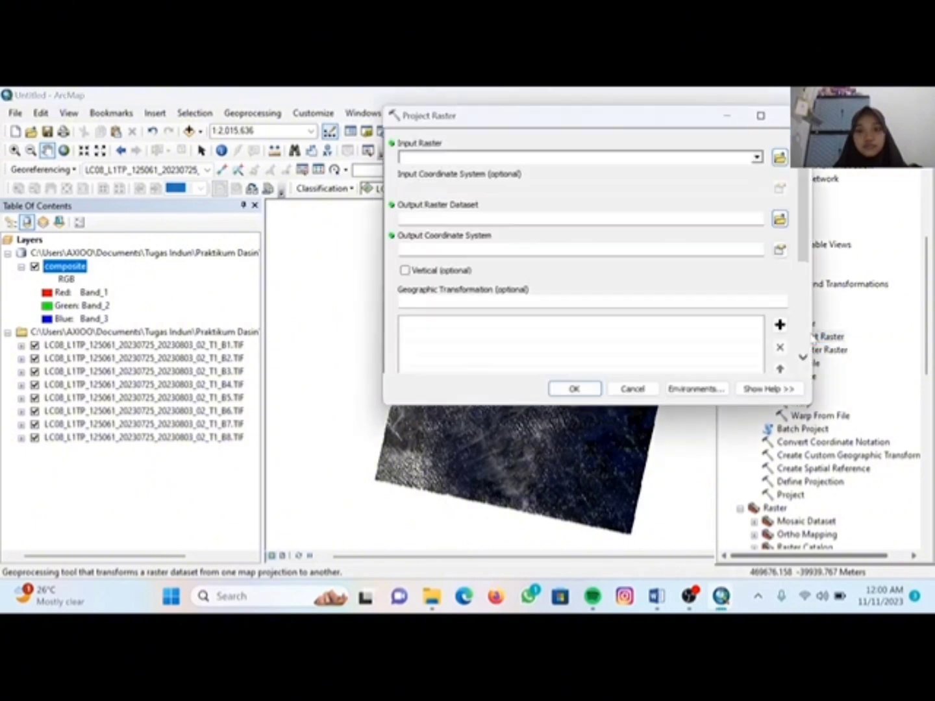
- Choose composite as the input raster for Project Raster and name the output composite_project in praktikum.gdb
left_click(757, 159)
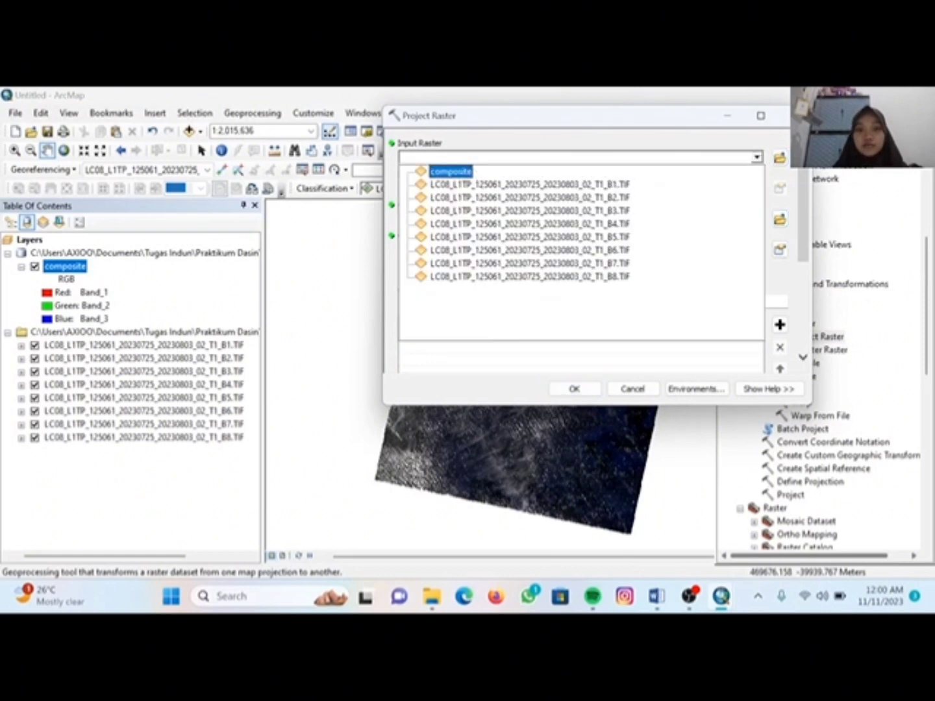
left_click(452, 172)
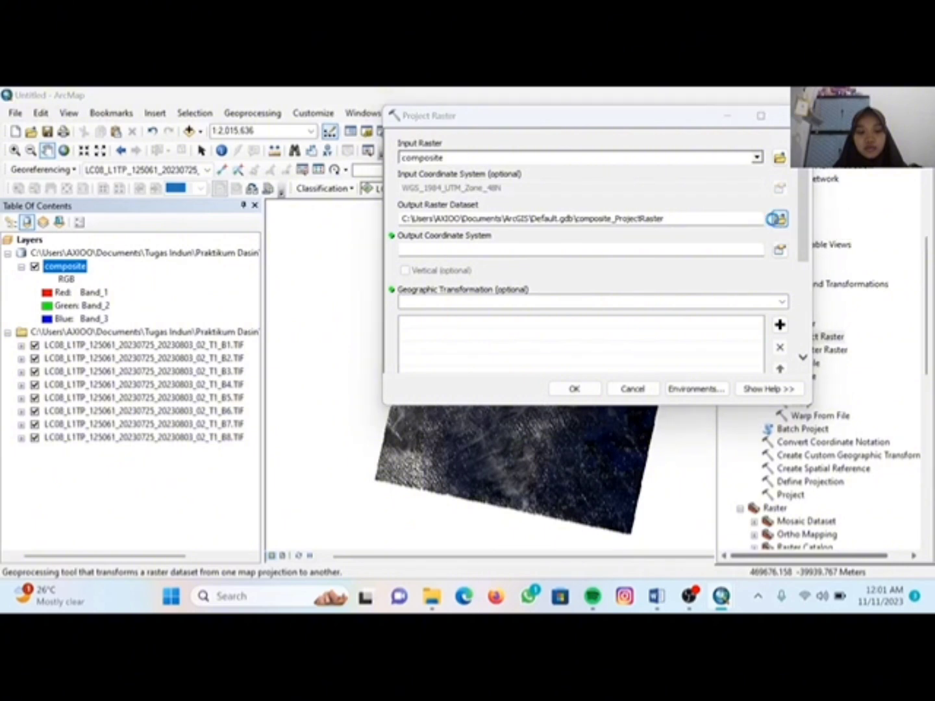
left_click(779, 219)
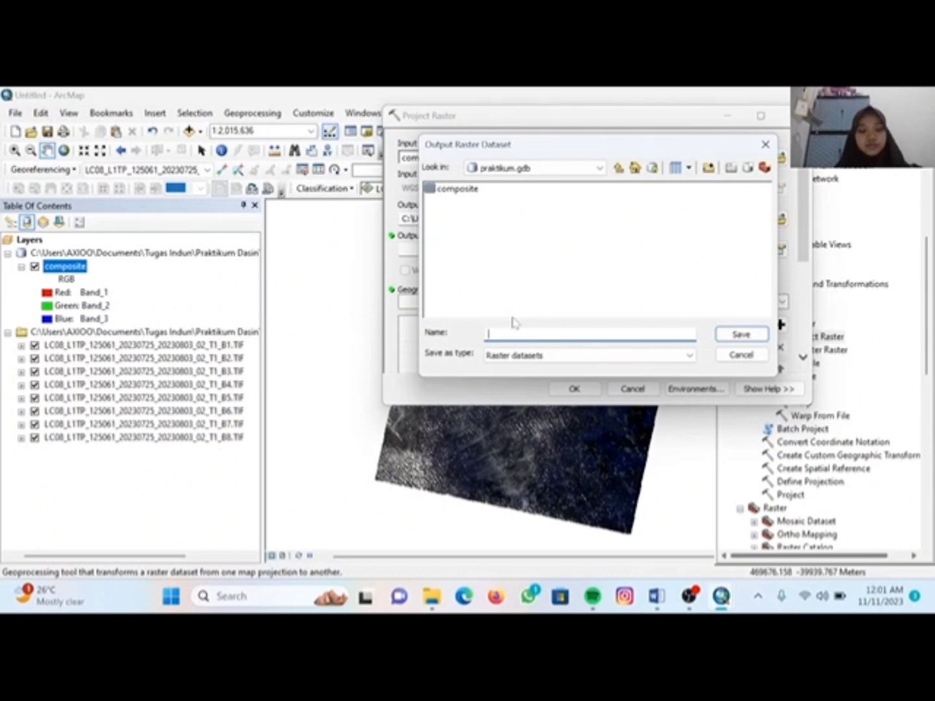
type("domposite_project")
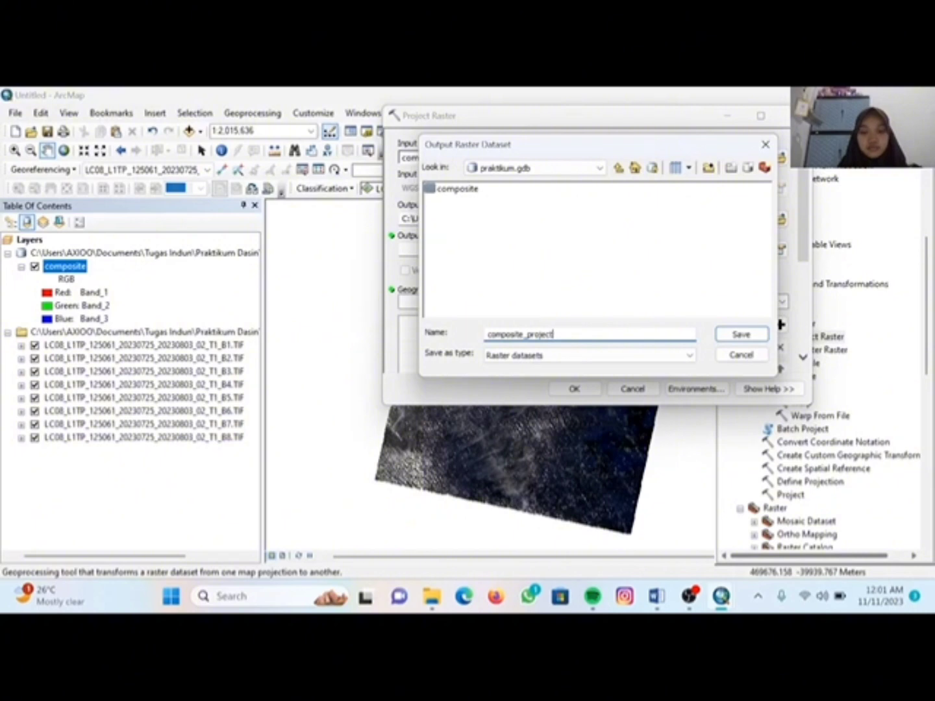
left_click(740, 334)
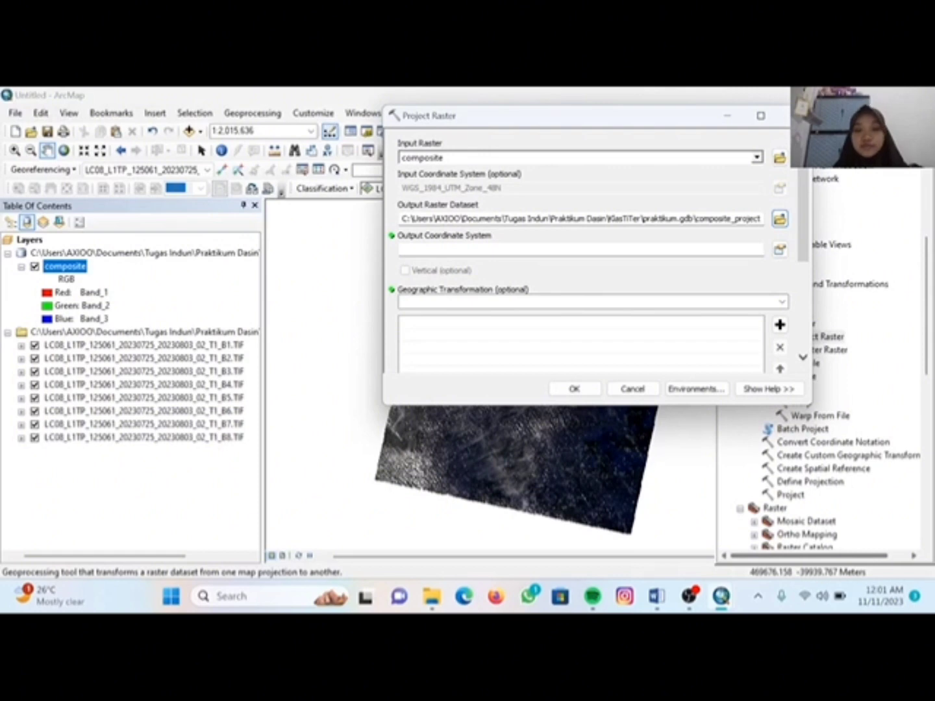
- Set the output coordinate system to WGS 1984 UTM Zone 48S and run Project Raster
left_click(780, 249)
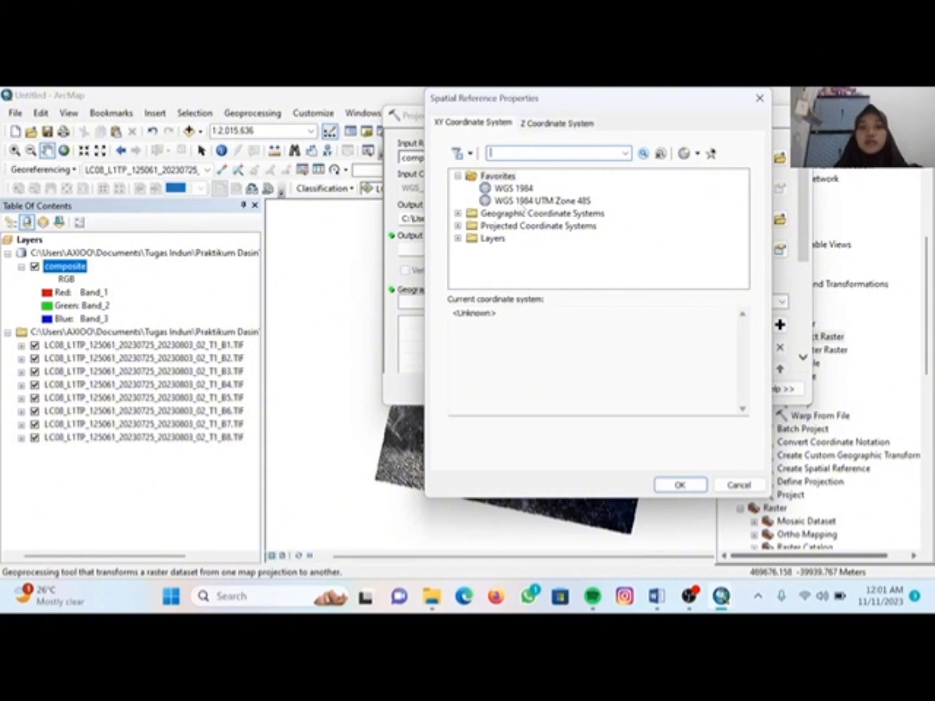
left_click(519, 202)
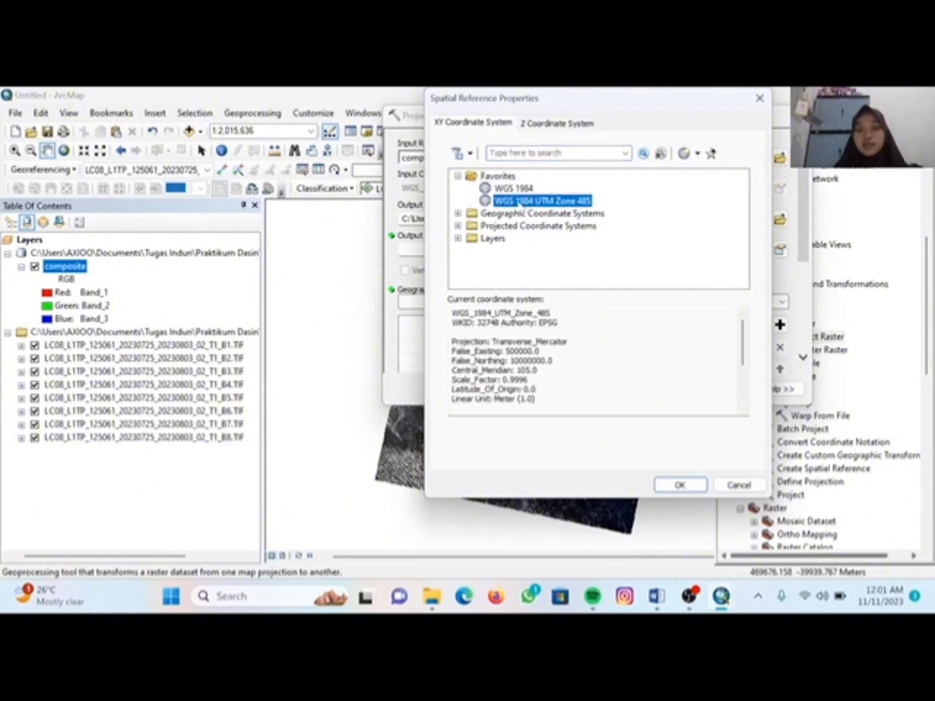
left_click(680, 486)
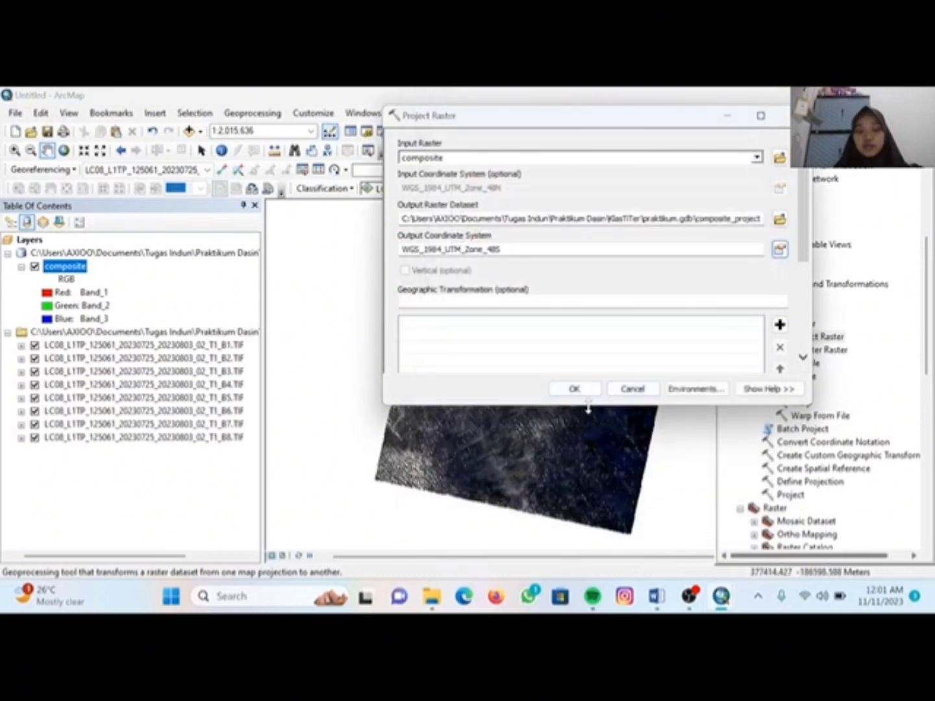
left_click(575, 388)
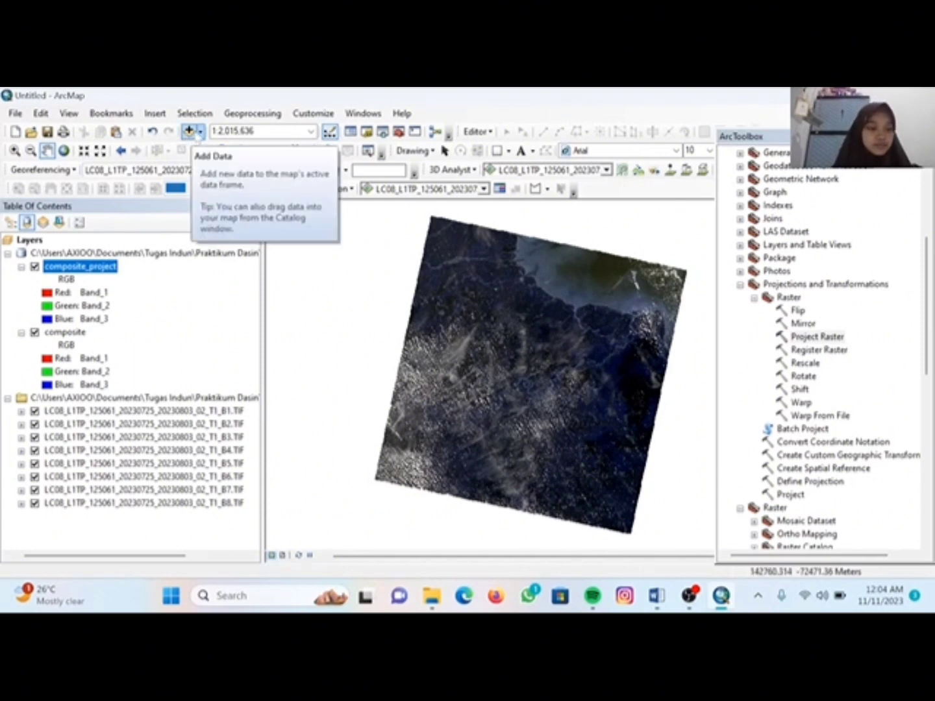
- Add the RBI50K_ADMINISTRASI_AR.shp shapefile from the KotaJambi folder, inside KOTA JAMBI in KlasTiTer, to the map
left_click(195, 133)
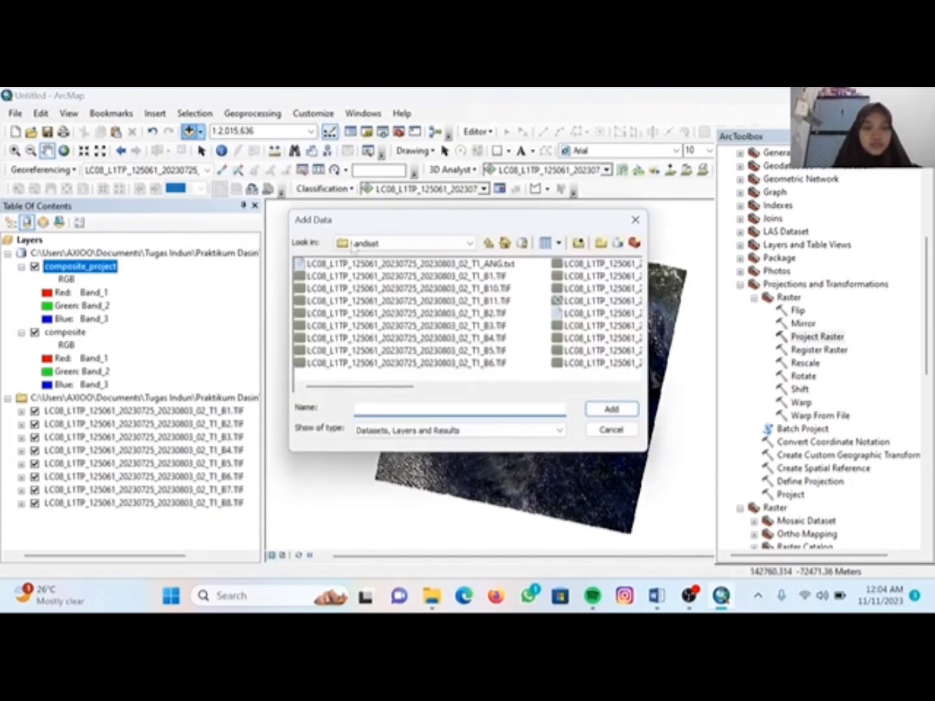
left_click(400, 244)
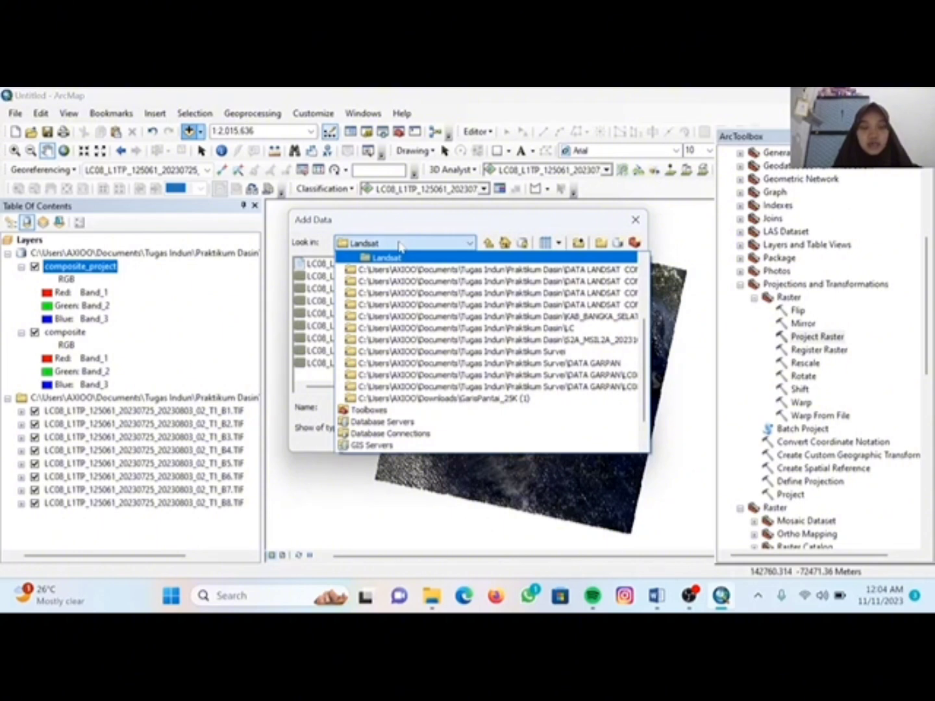
scroll(400, 312, "up", 2)
left_click(400, 316)
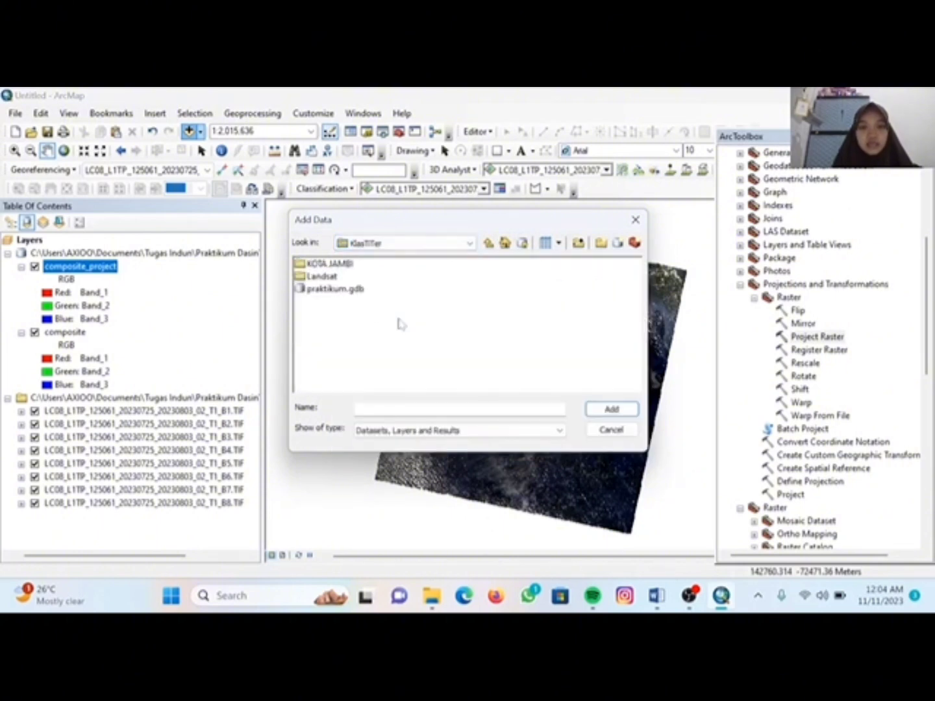
double_click(326, 266)
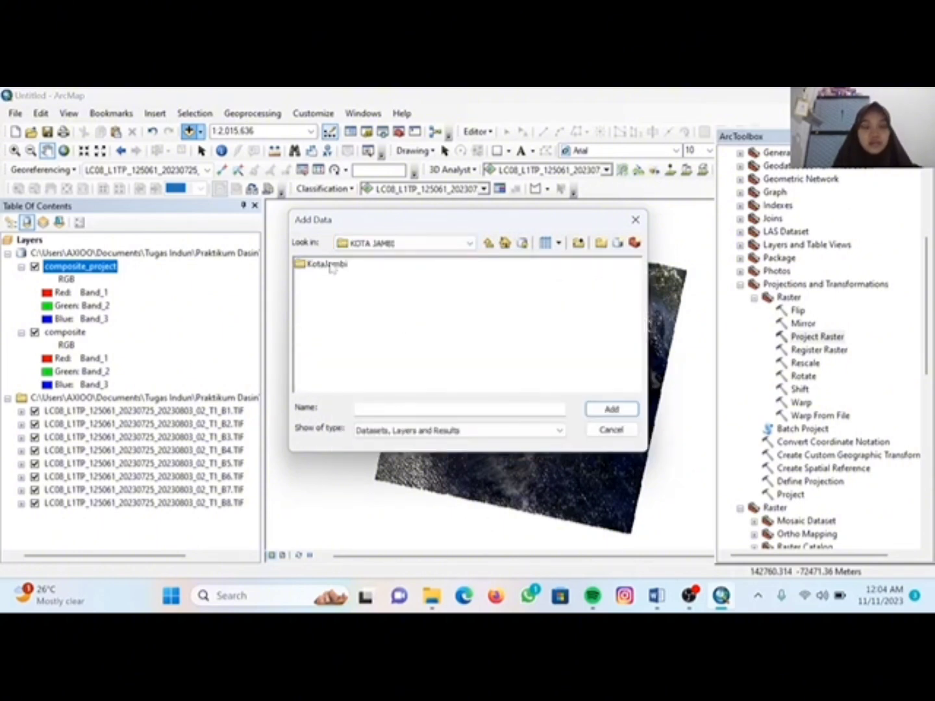
double_click(327, 264)
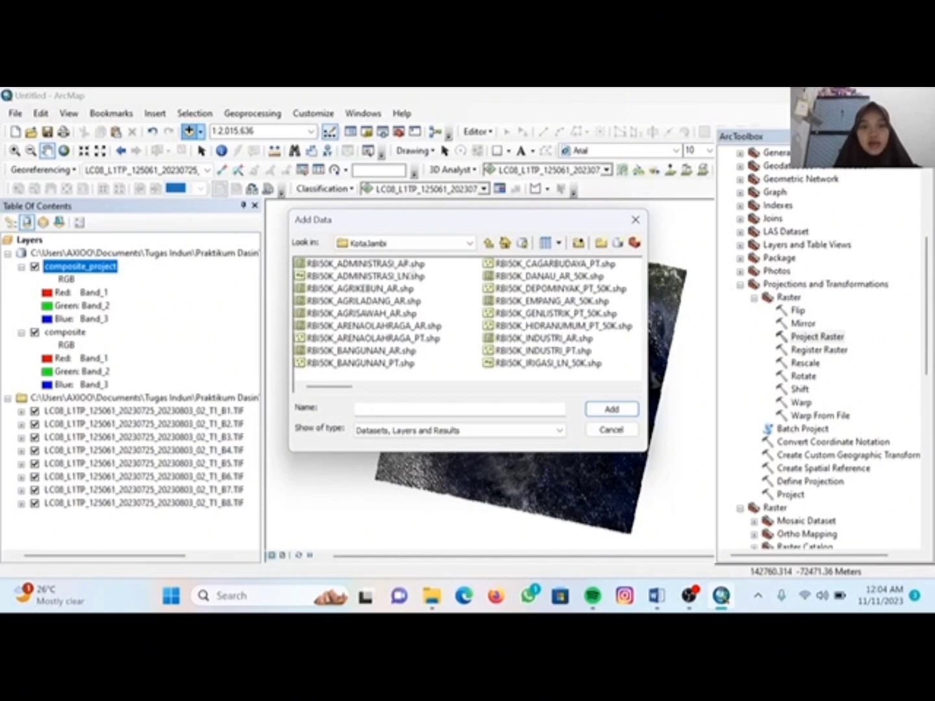
left_click(384, 266)
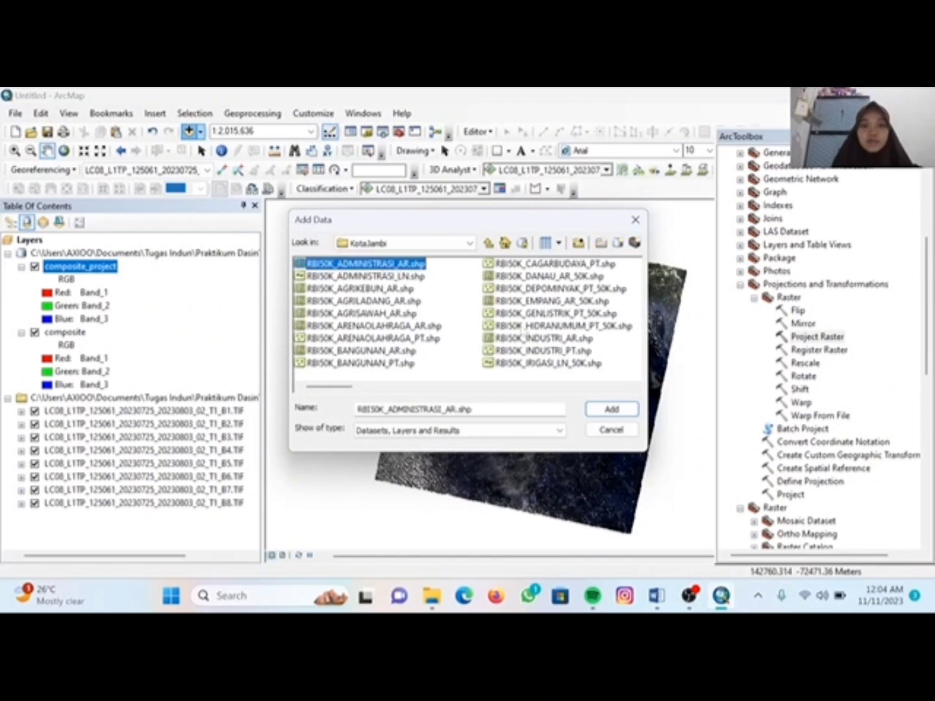
left_click(614, 410)
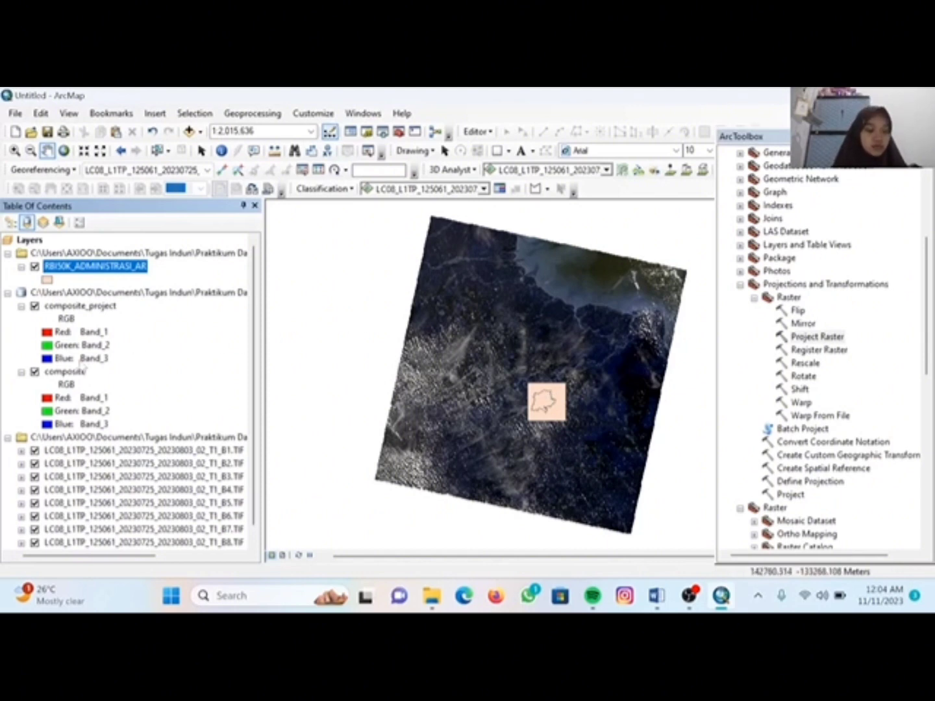
- Hide the composite layer and display composite_project with Band_4 as red, Band_3 as green and Band_2 as blue
left_click(35, 372)
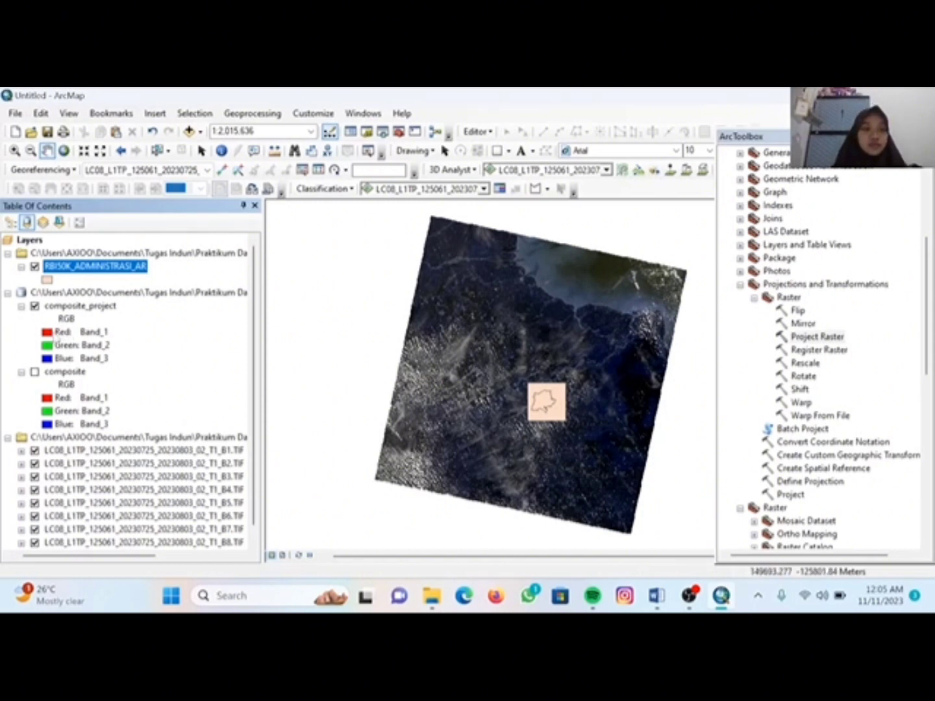
left_click(57, 332)
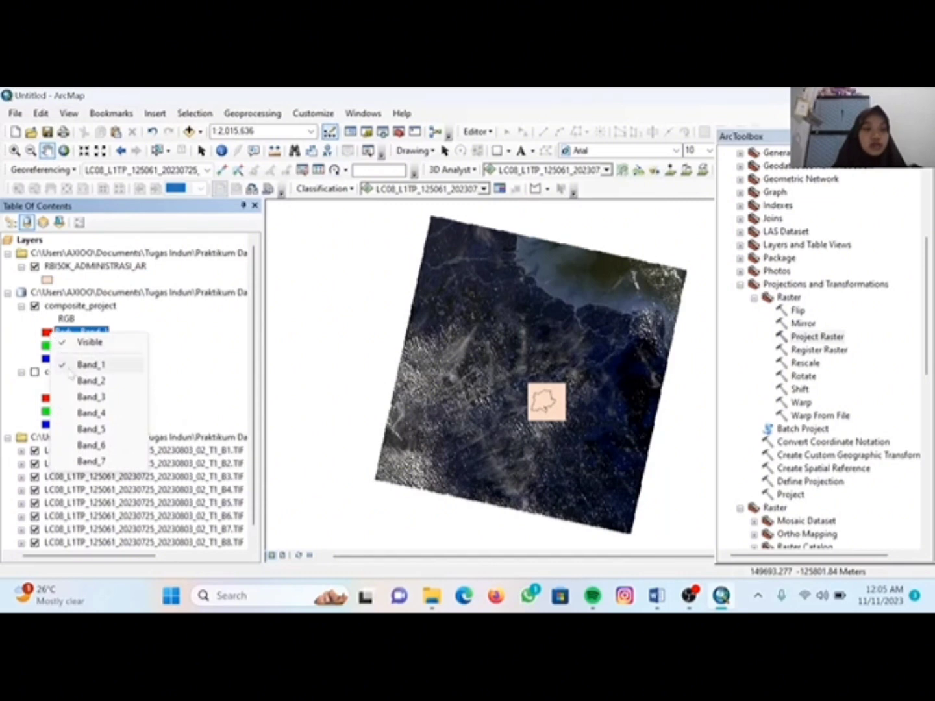
left_click(88, 412)
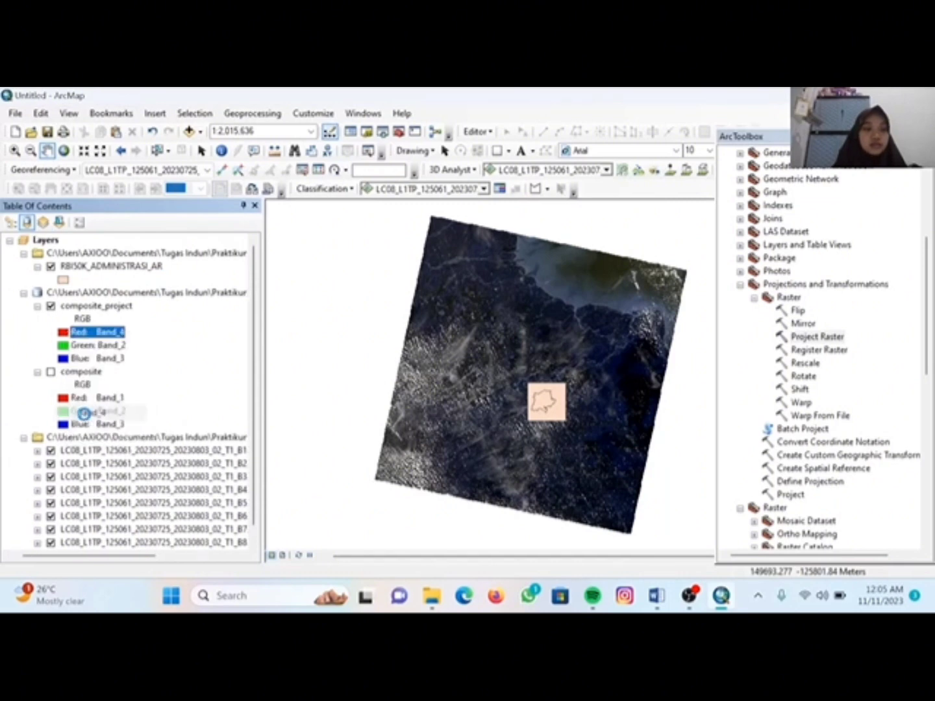
left_click(51, 347)
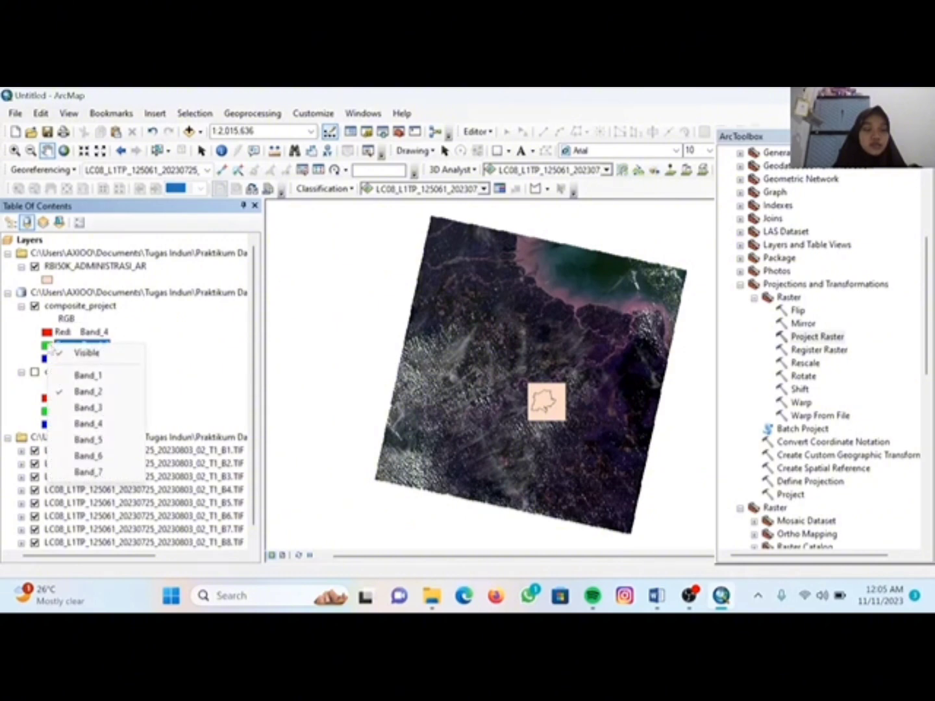
left_click(87, 407)
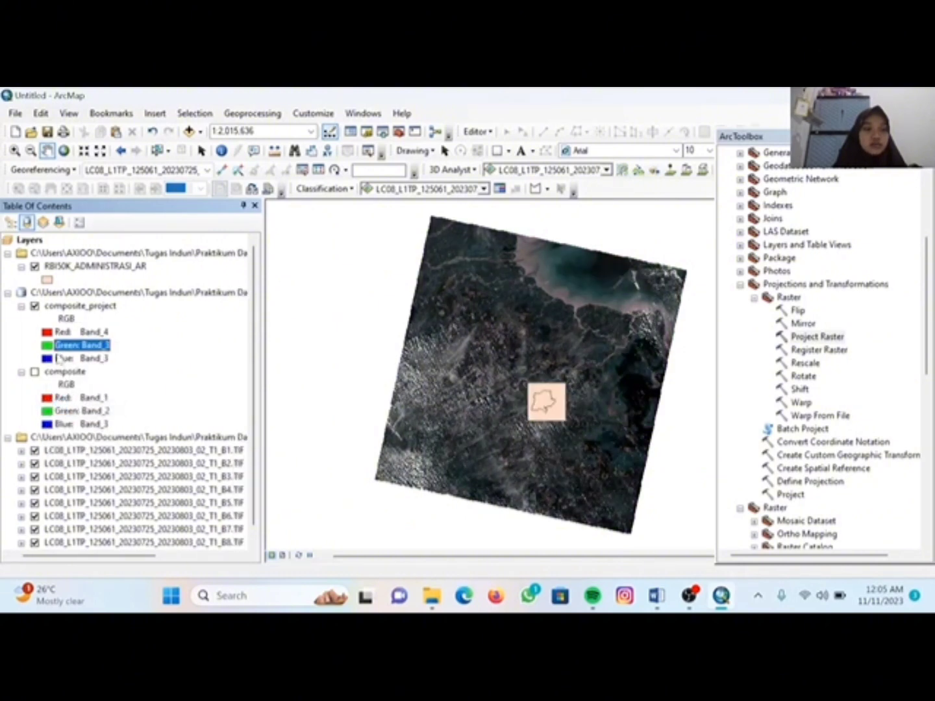
left_click(47, 358)
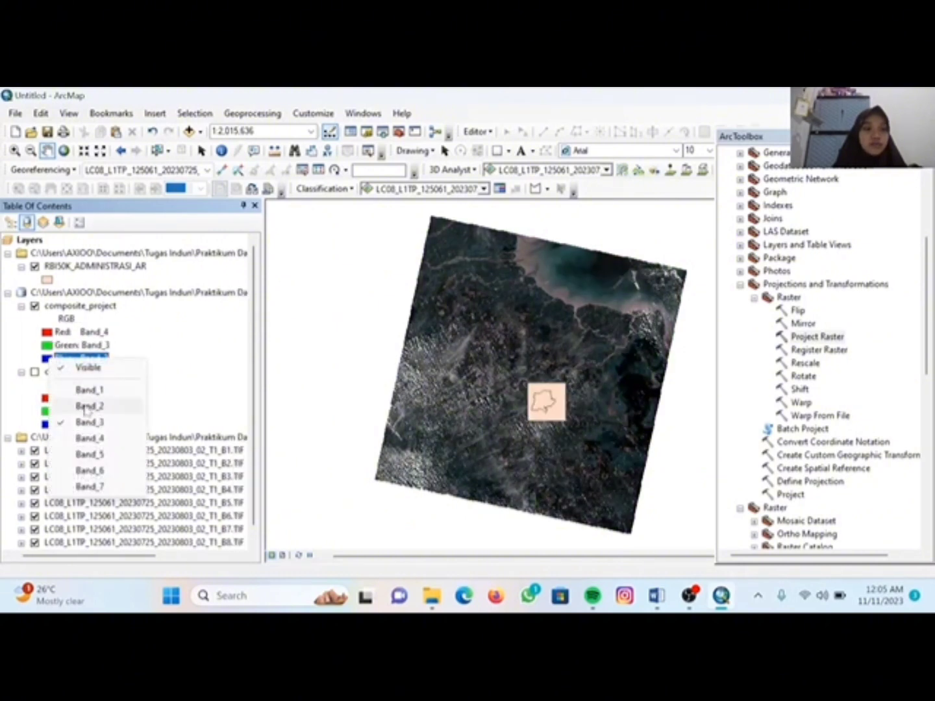
left_click(87, 406)
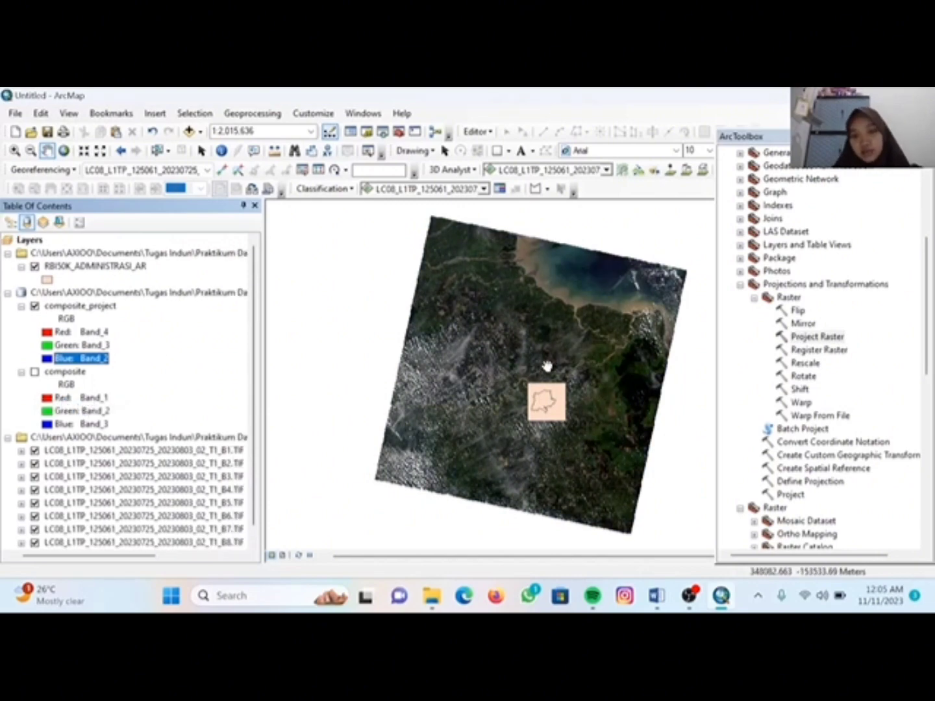
scroll(575, 364, "down", 3)
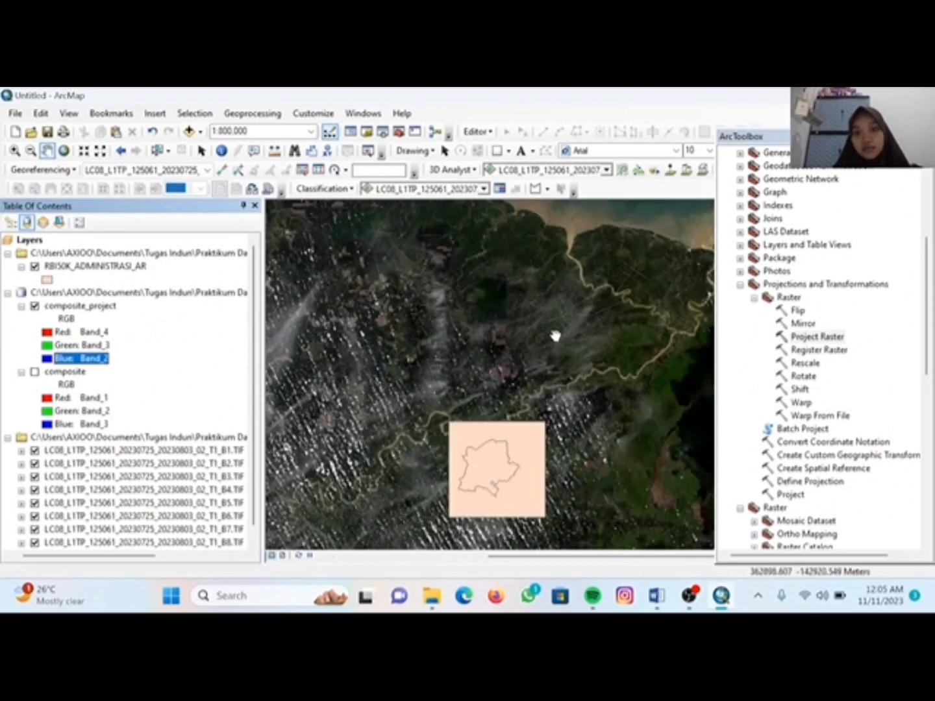
scroll(566, 337, "up", 4)
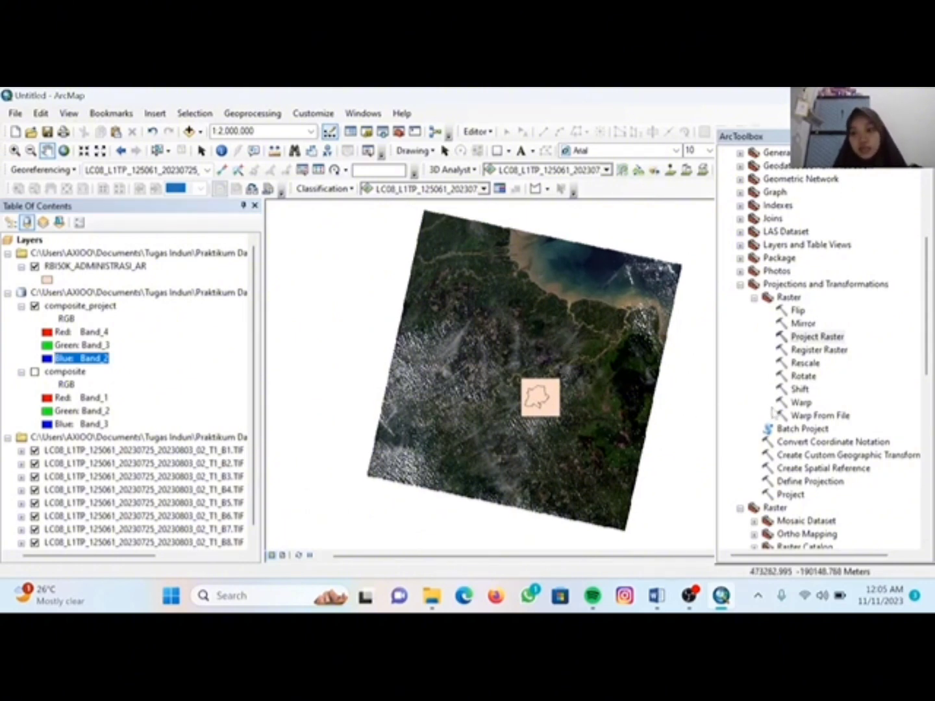
- Open the Clip tool from Raster Processing, with composite_project as the input raster and RBI50K_ADMINISTRASI_AR as the output extent
scroll(782, 402, "down", 1)
scroll(786, 482, "down", 3)
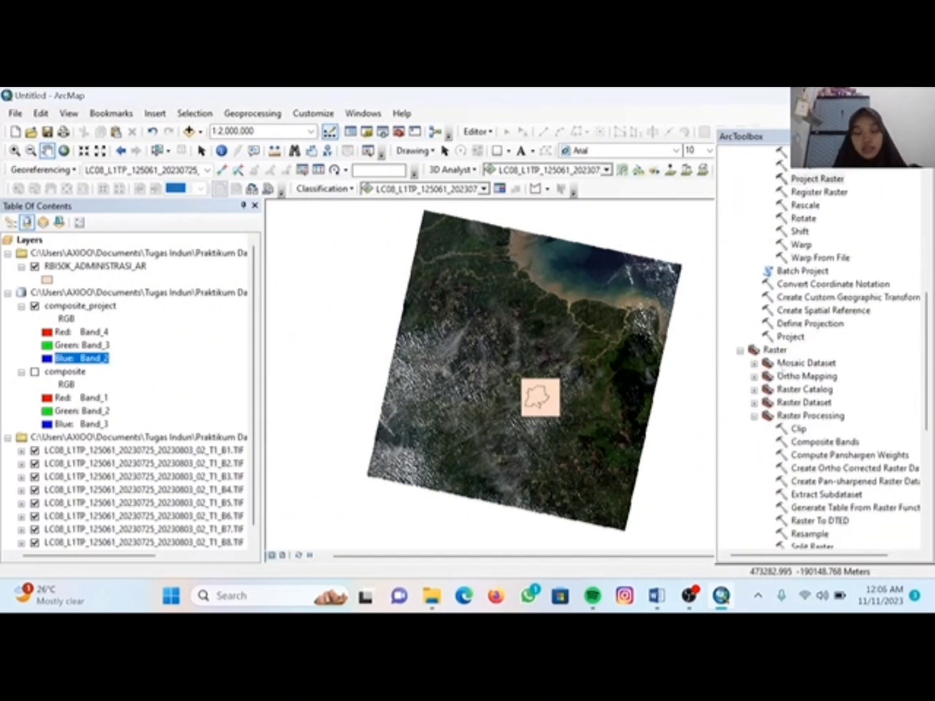
scroll(778, 372, "down", 2)
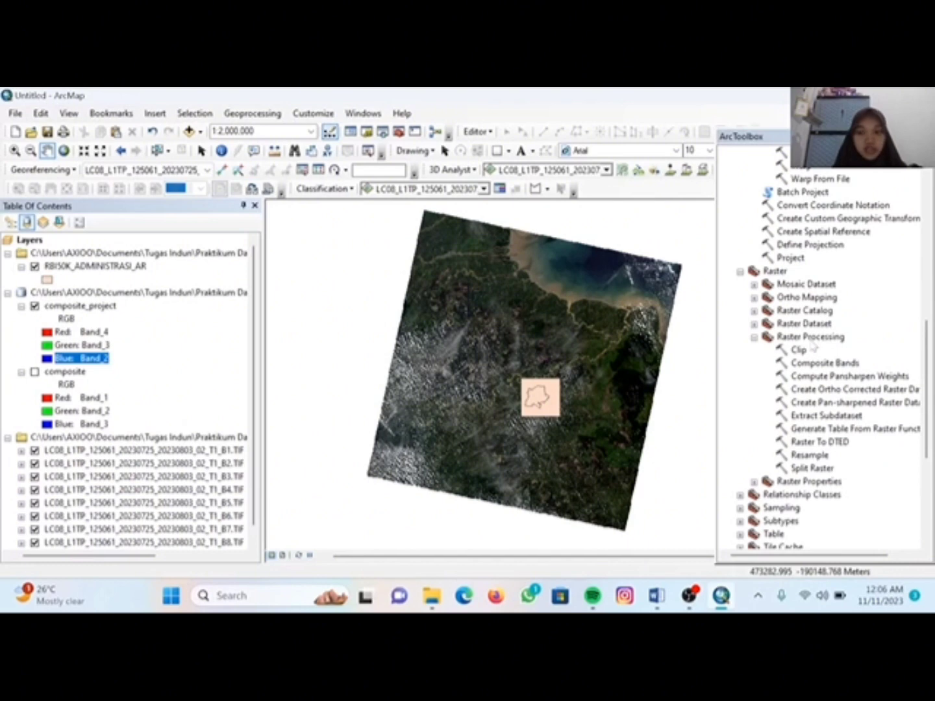
double_click(805, 351)
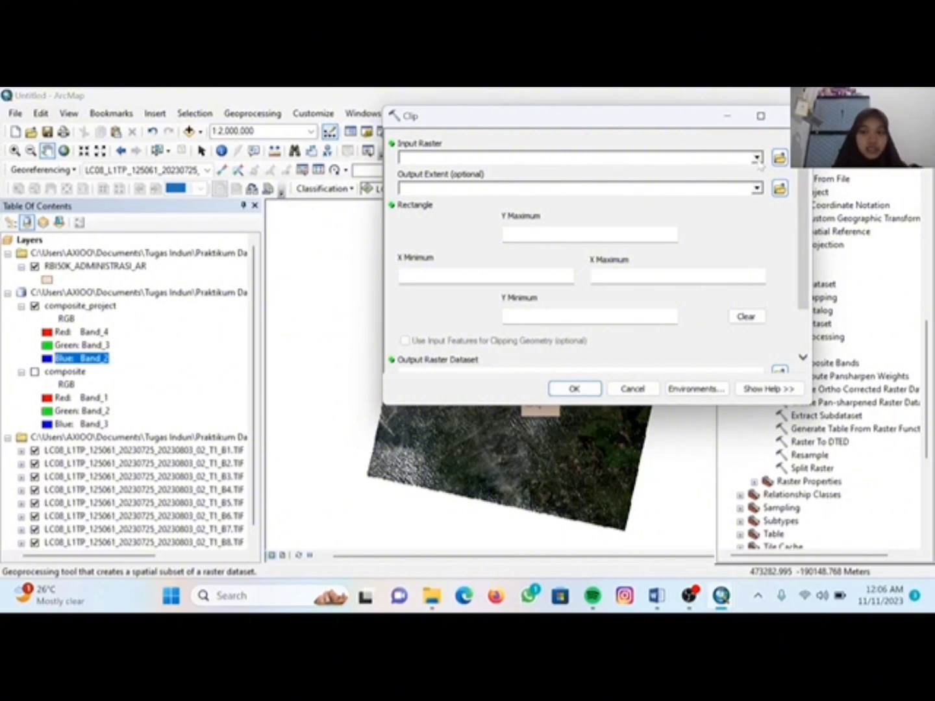
left_click(756, 157)
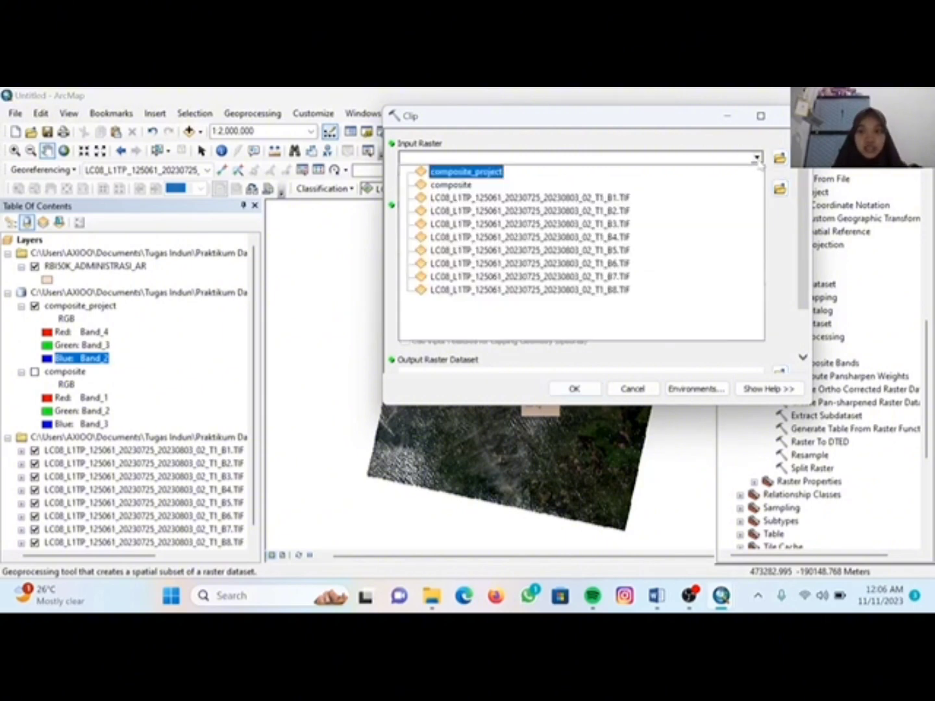
left_click(490, 171)
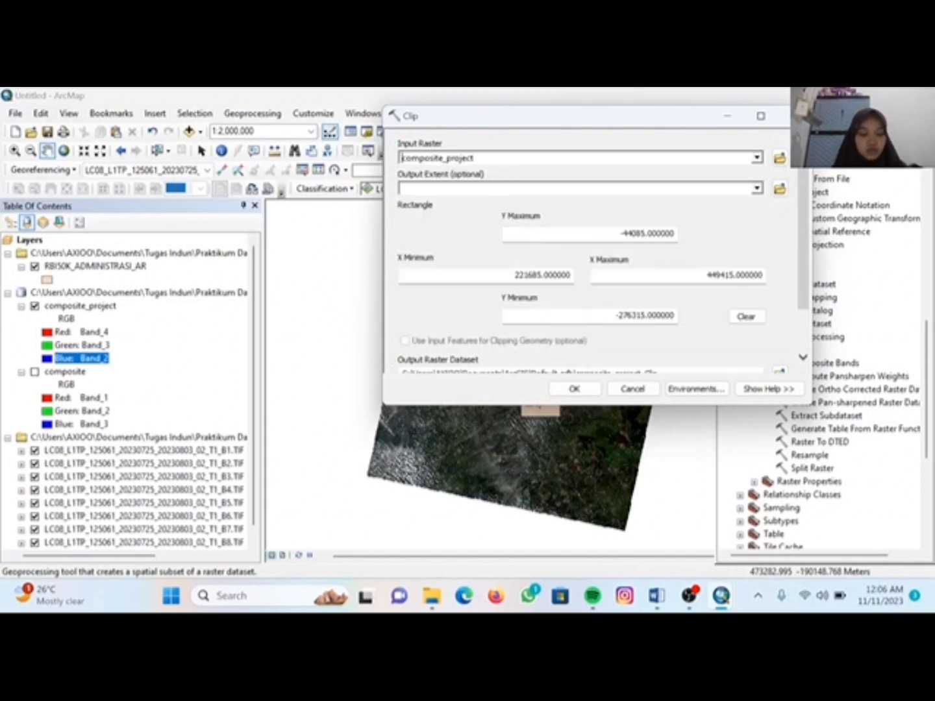
left_click(756, 190)
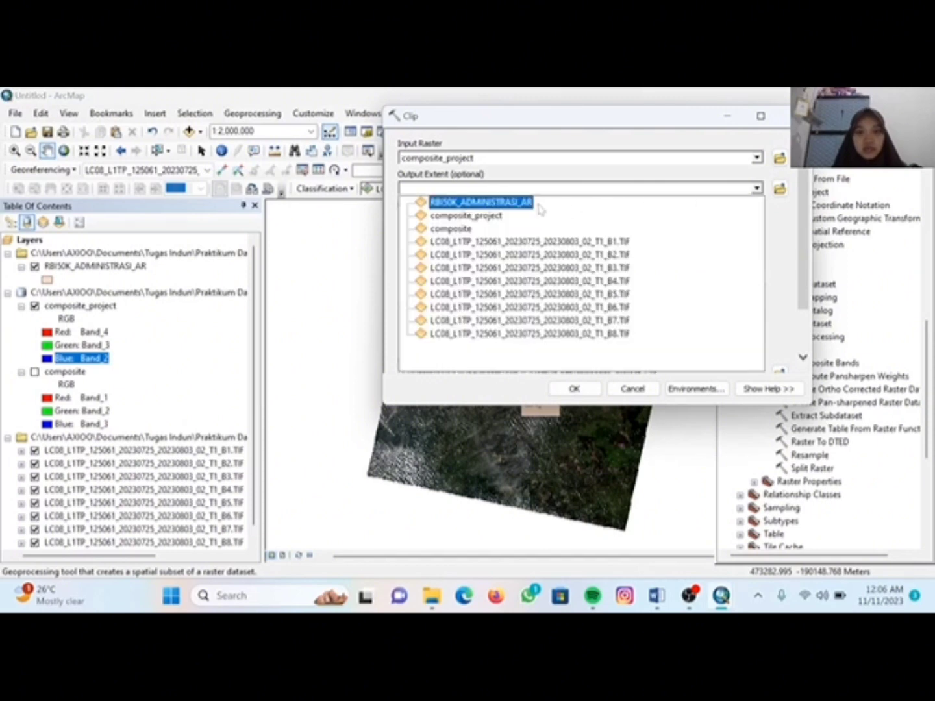
left_click(494, 205)
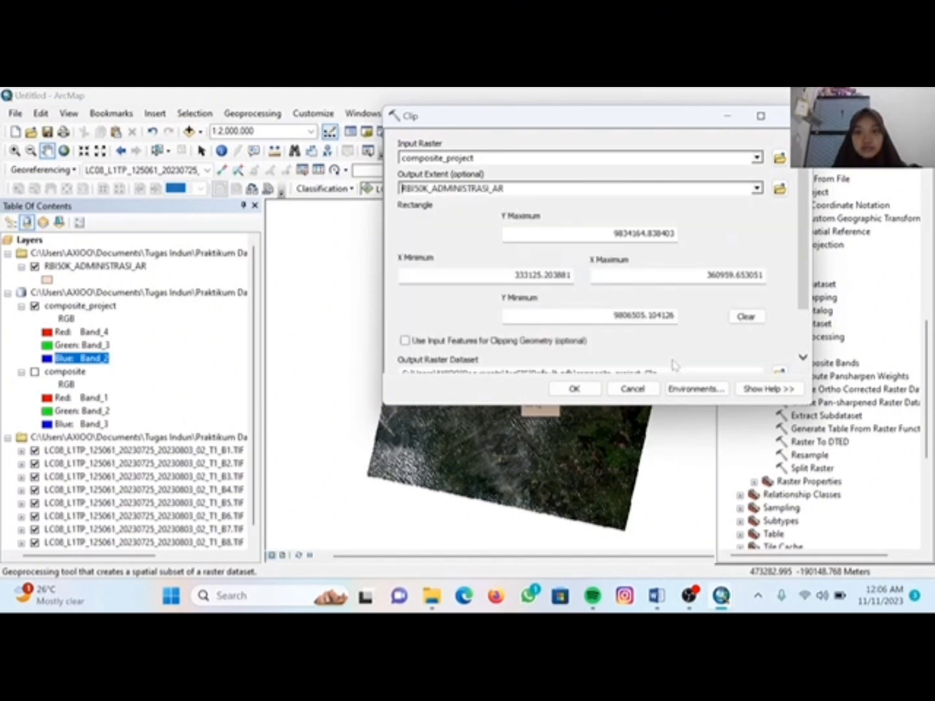
- Name the output raster dataset clip in praktikum.gdb and run the Clip tool
scroll(699, 333, "down", 2)
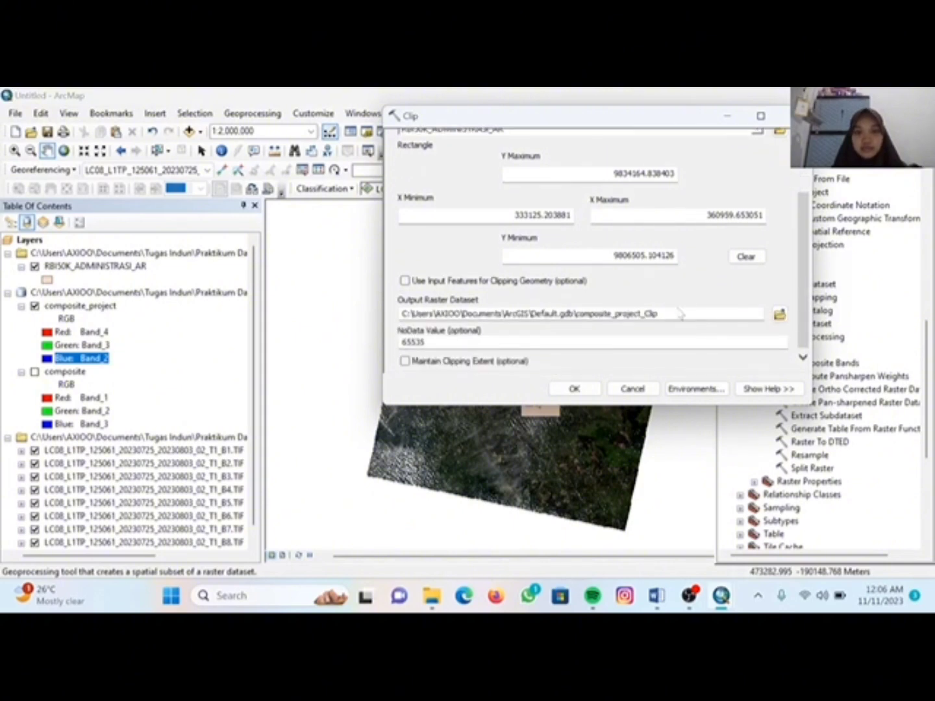
left_click(779, 314)
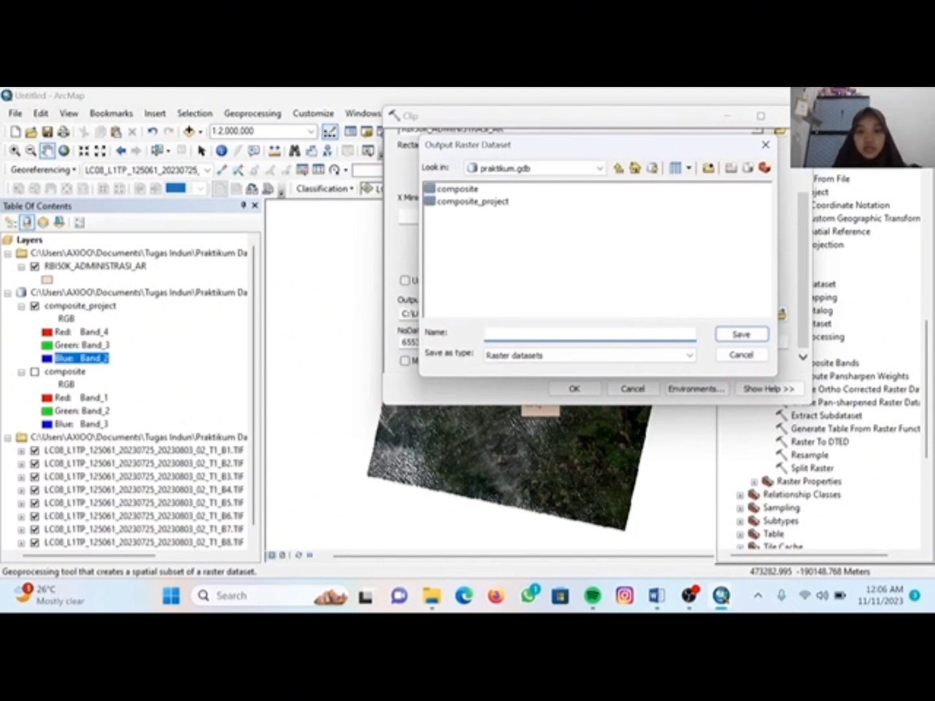
type("clip")
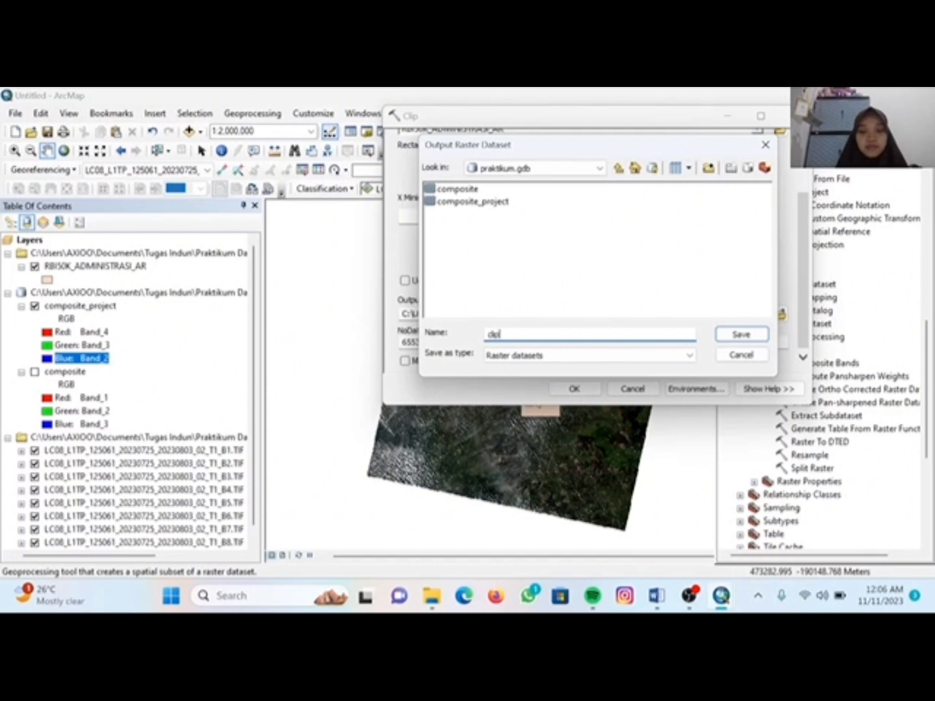
left_click(739, 335)
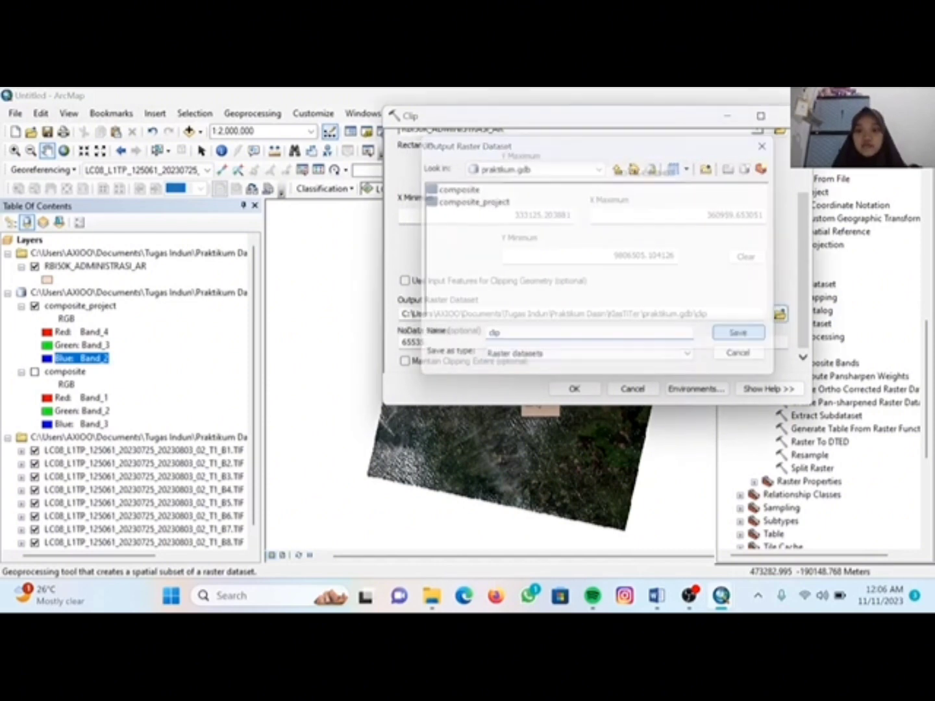
left_click(572, 388)
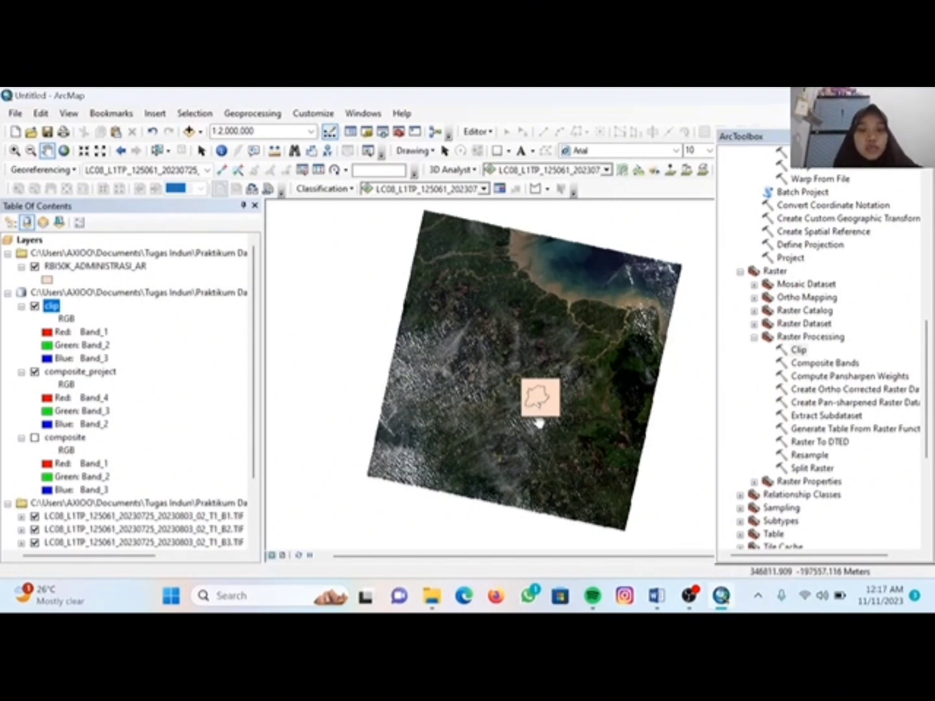
- Hide the individual Landsat band layers B1 to B8
scroll(539, 412, "up", 4)
scroll(602, 375, "up", 2)
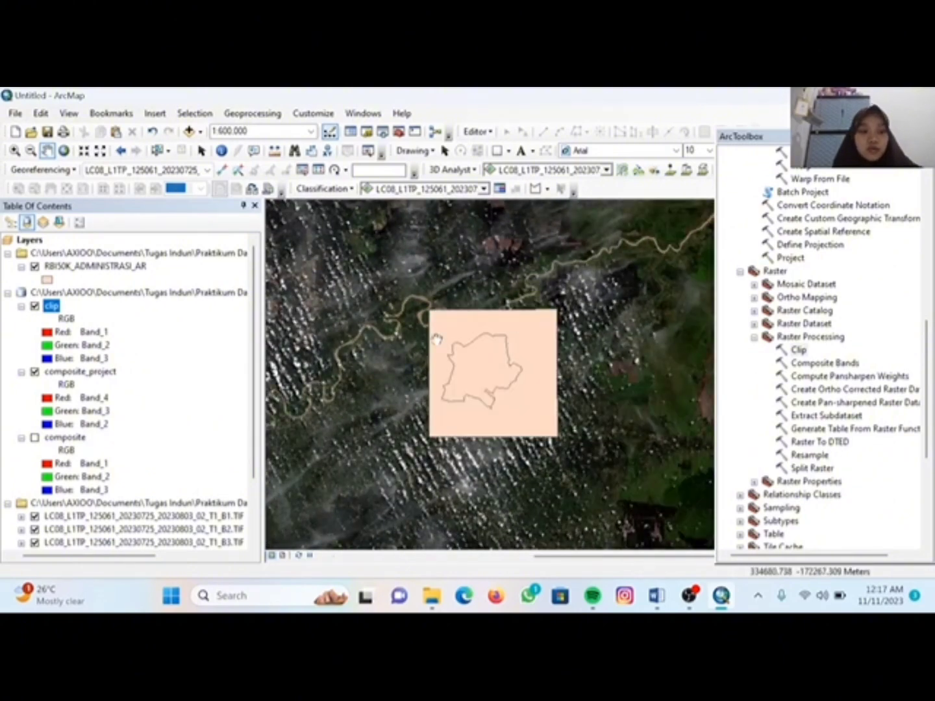
scroll(139, 418, "down", 2)
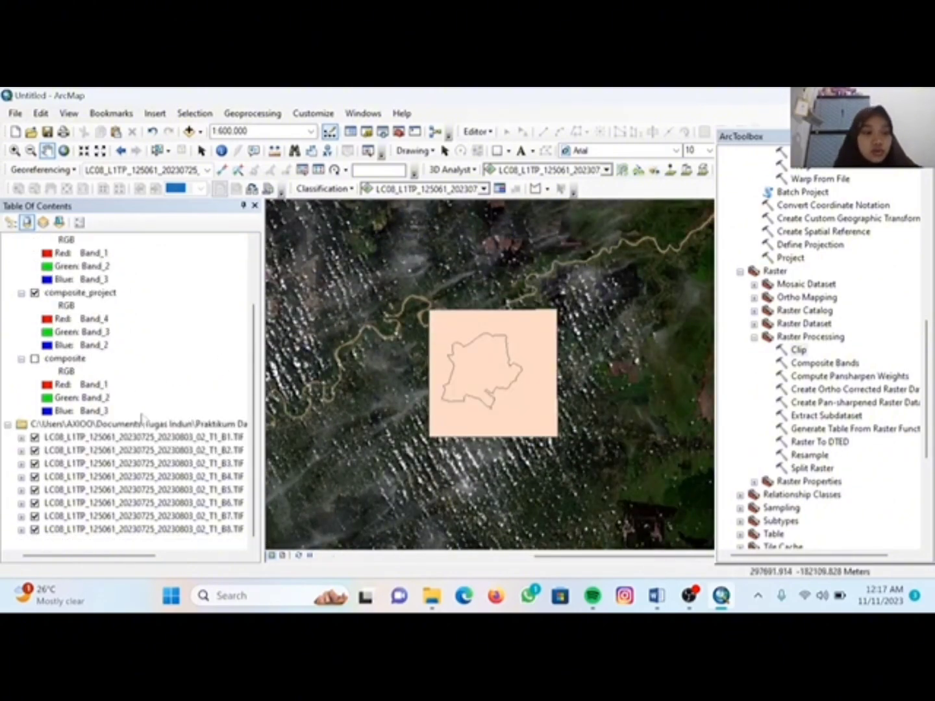
left_click(35, 437)
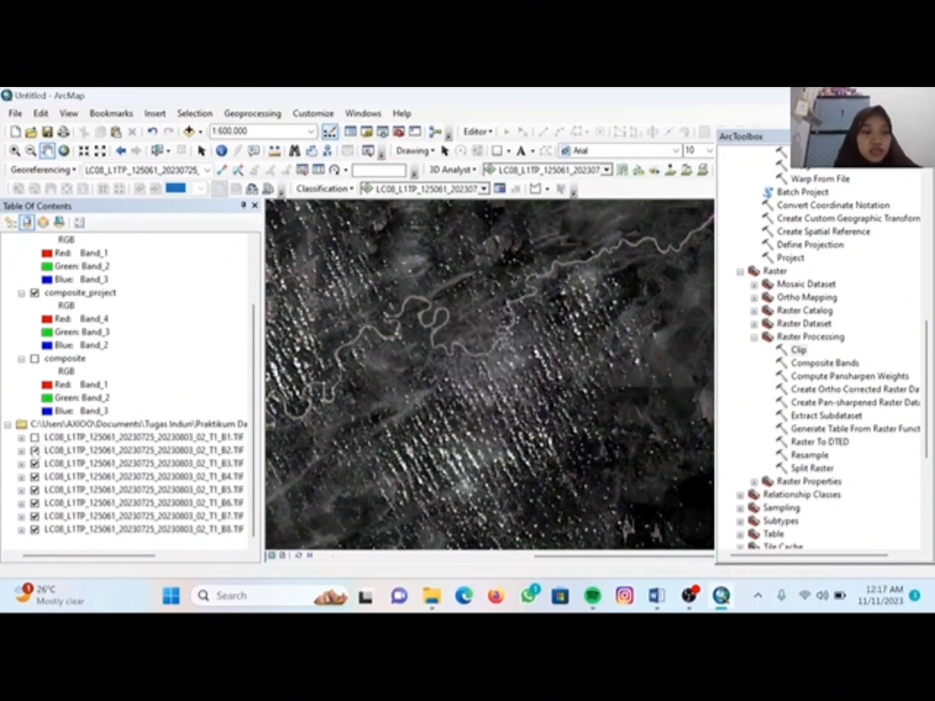
left_click(34, 450)
left_click(34, 464)
left_click(35, 477)
left_click(34, 490)
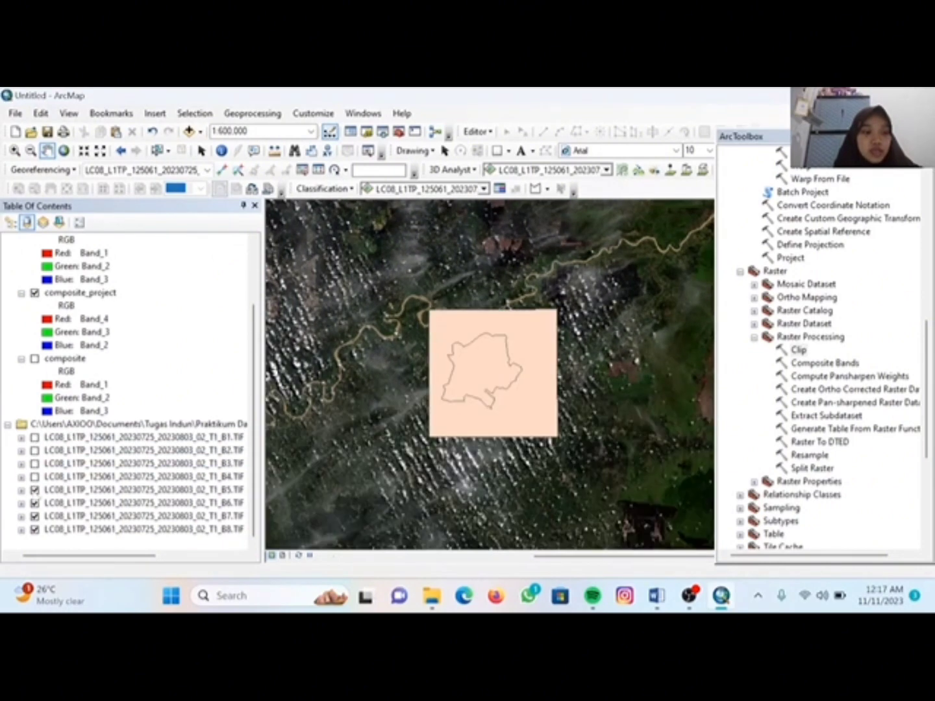
left_click(35, 504)
left_click(35, 516)
left_click(34, 529)
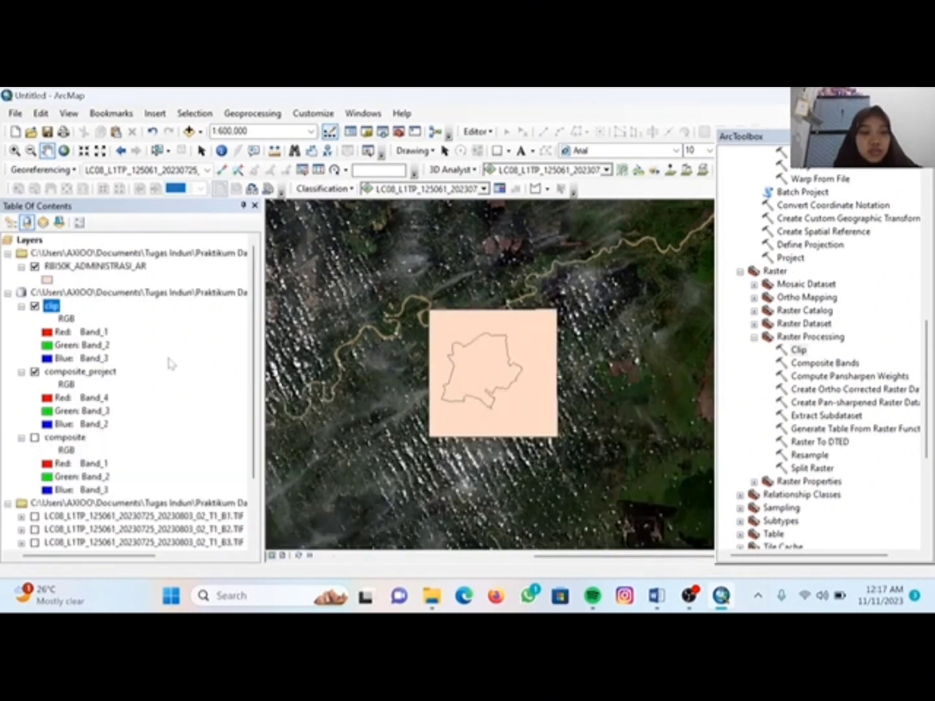
- Hide the RBI50K_ADMINISTRASI_AR and composite_project layers, leaving only the clip raster displayed
left_click(35, 267)
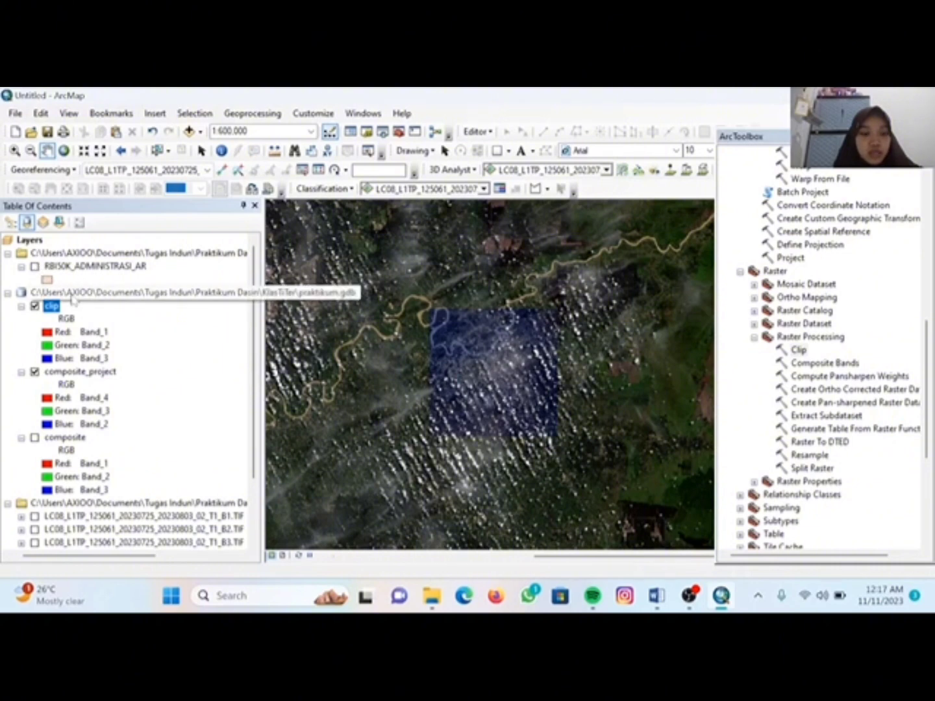
left_click(35, 372)
scroll(529, 441, "down", 2)
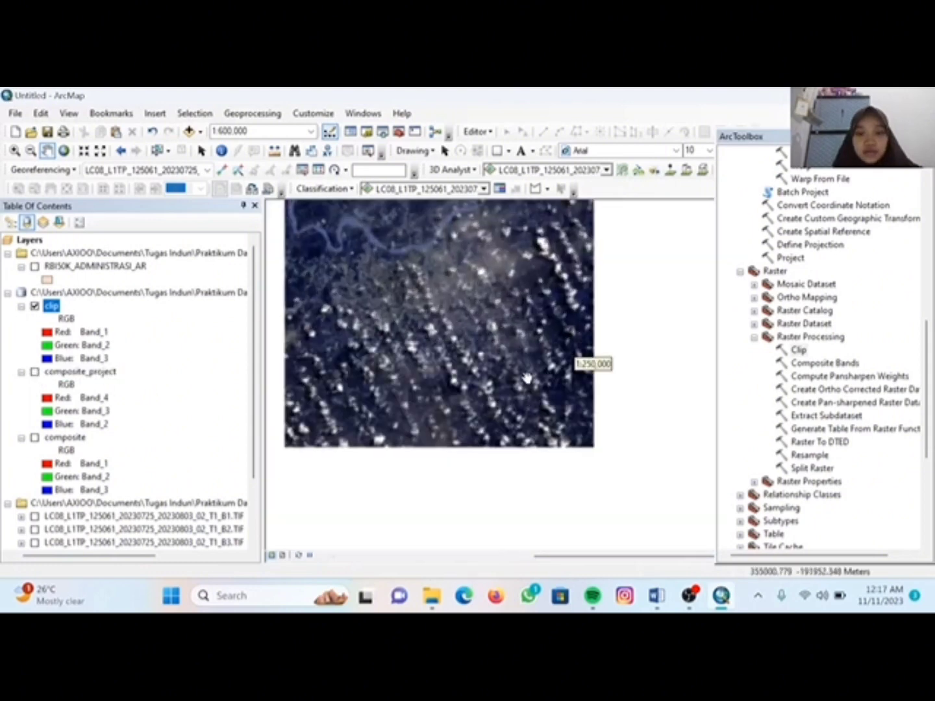
scroll(491, 331, "up", 1)
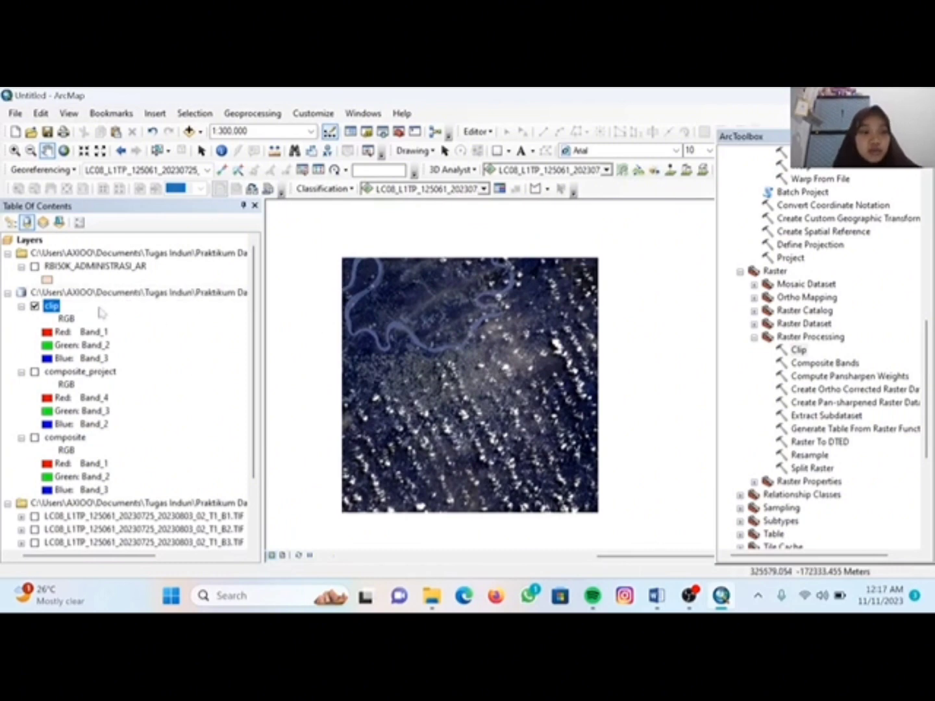
- Display the clip raster with Band_4 as red, Band_3 as green and Band_2 as blue
left_click(72, 332)
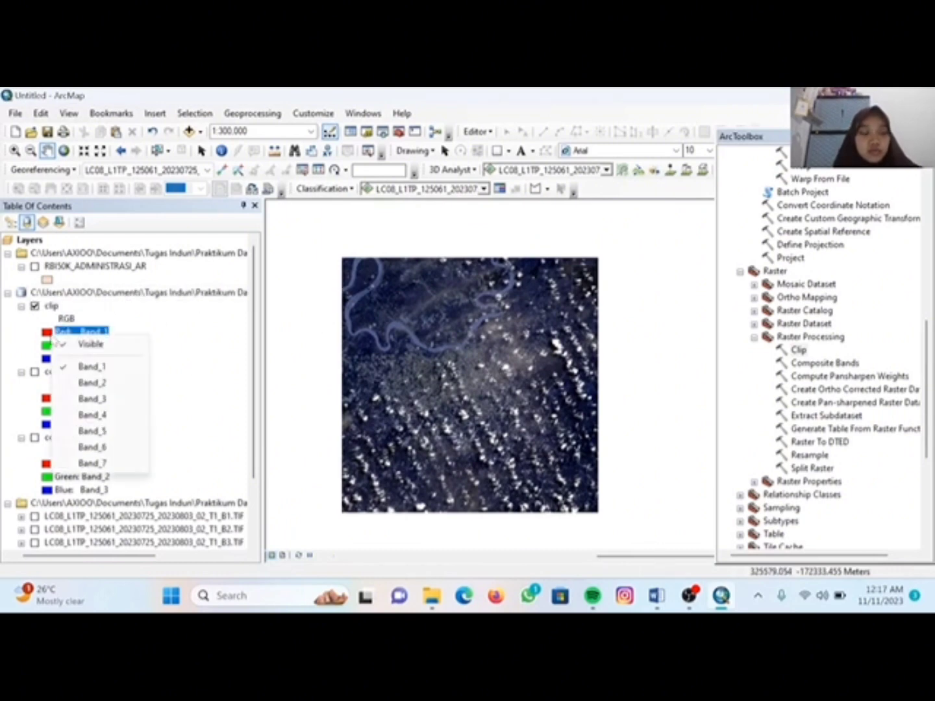
left_click(91, 415)
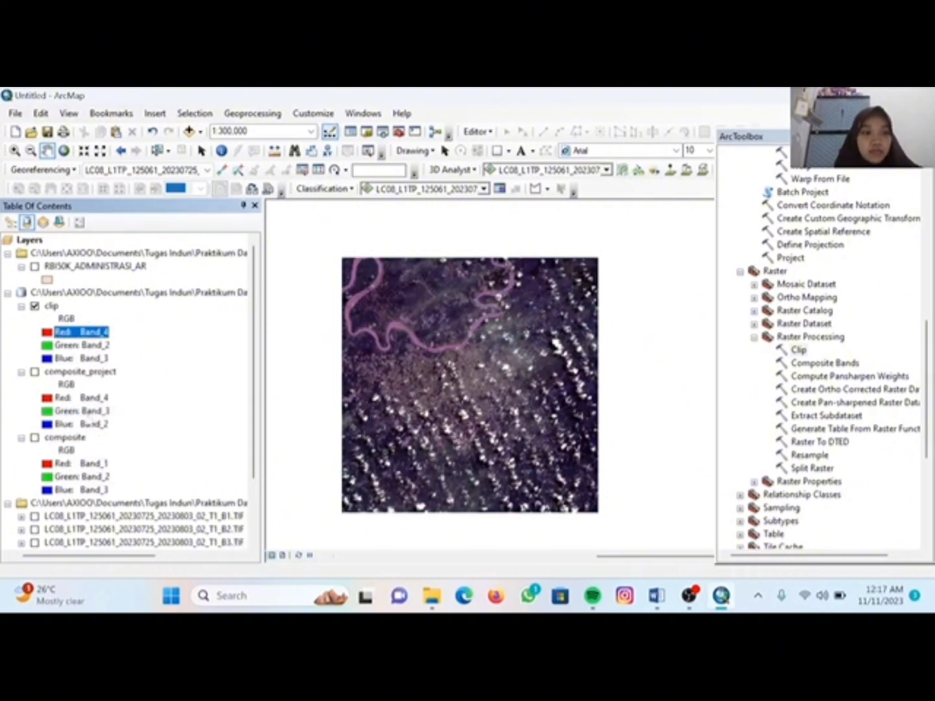
left_click(71, 345)
left_click(71, 345)
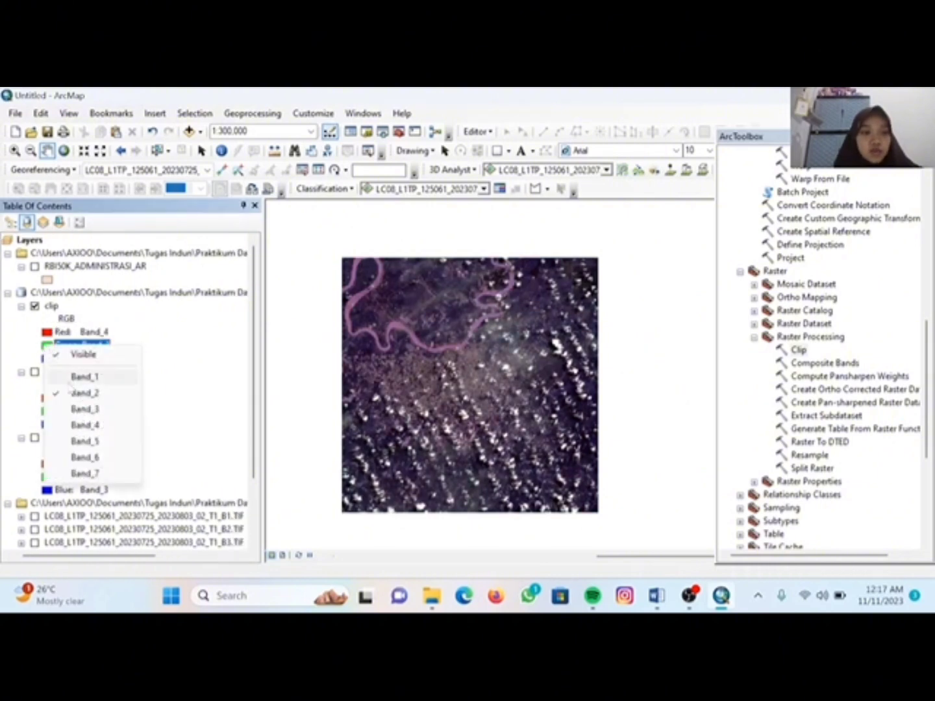
left_click(81, 410)
left_click(72, 358)
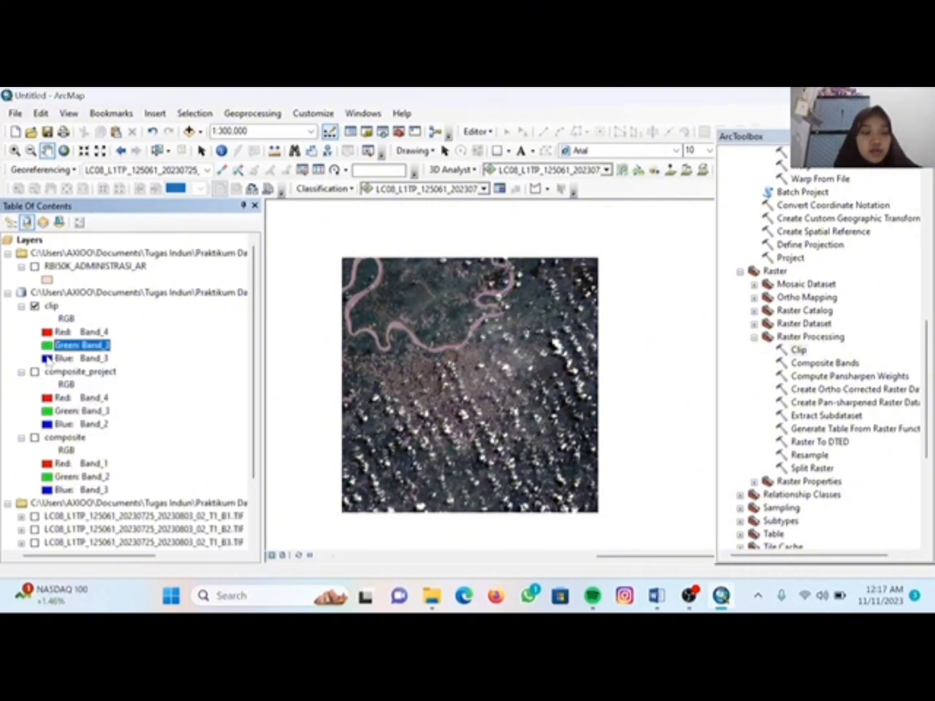
left_click(72, 359)
left_click(84, 404)
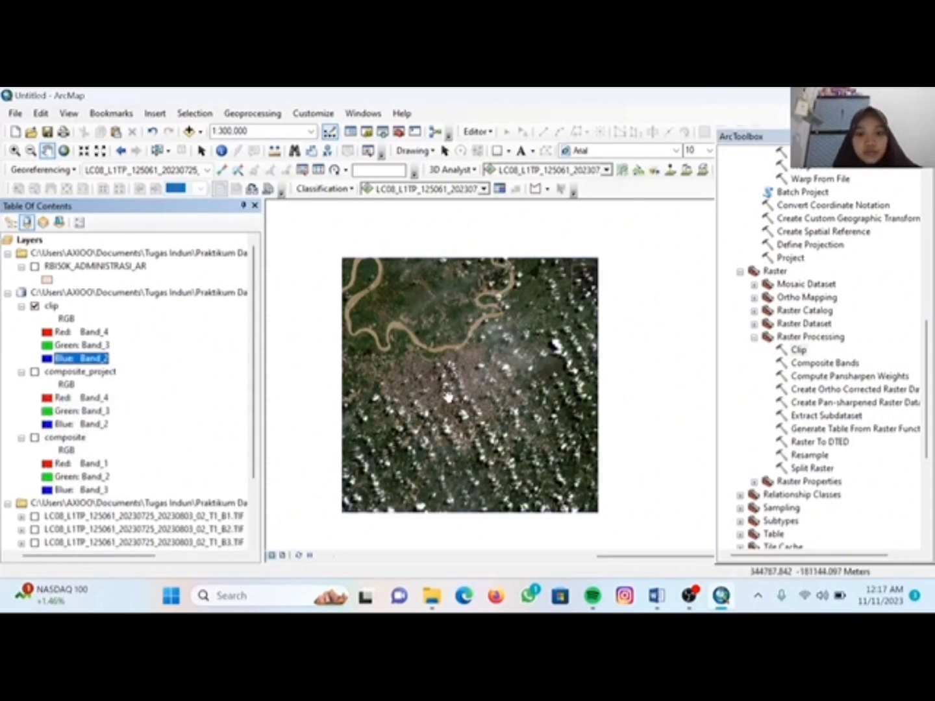
scroll(447, 371, "up", 3)
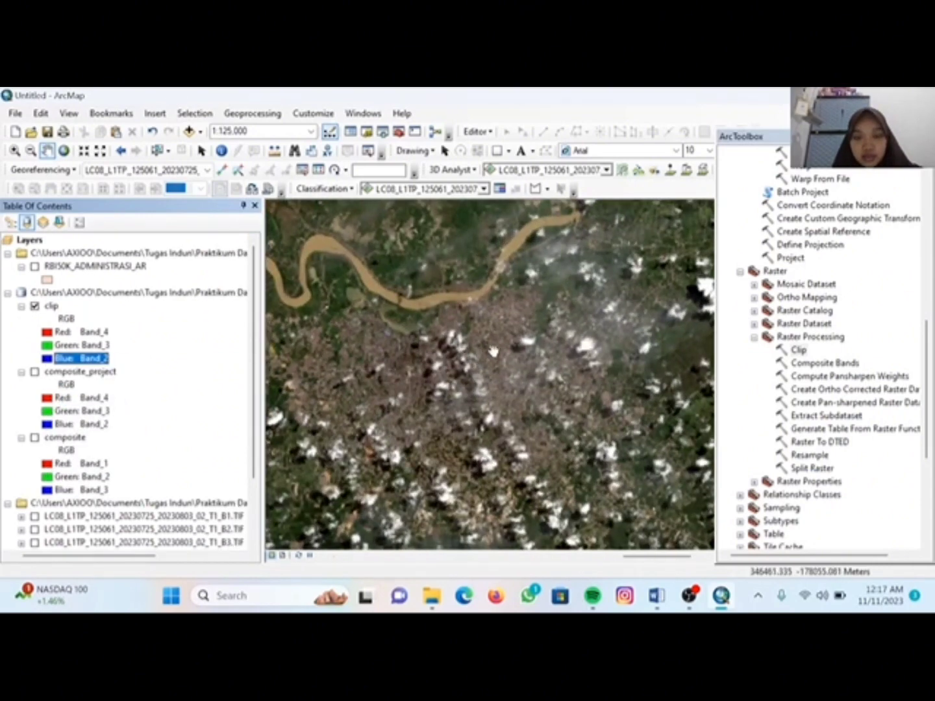
- Examine the clipped natural-colour raster at several scales, covering the river, the urban area and the full clip extent
scroll(533, 331, "down", 2)
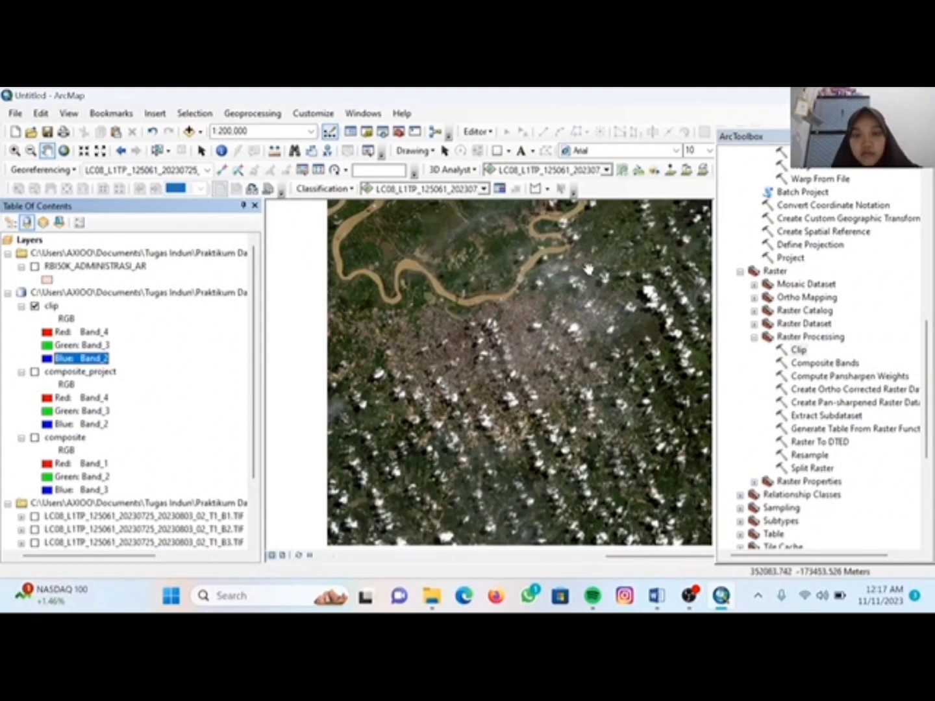
left_click_drag(506, 278, 491, 312)
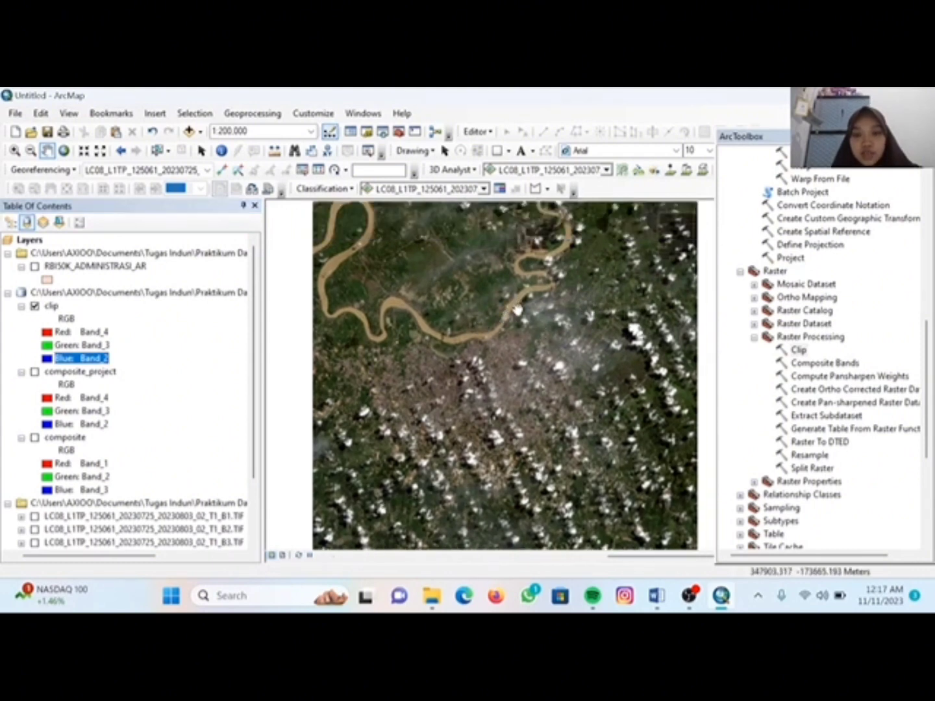
scroll(505, 393, "down", 2)
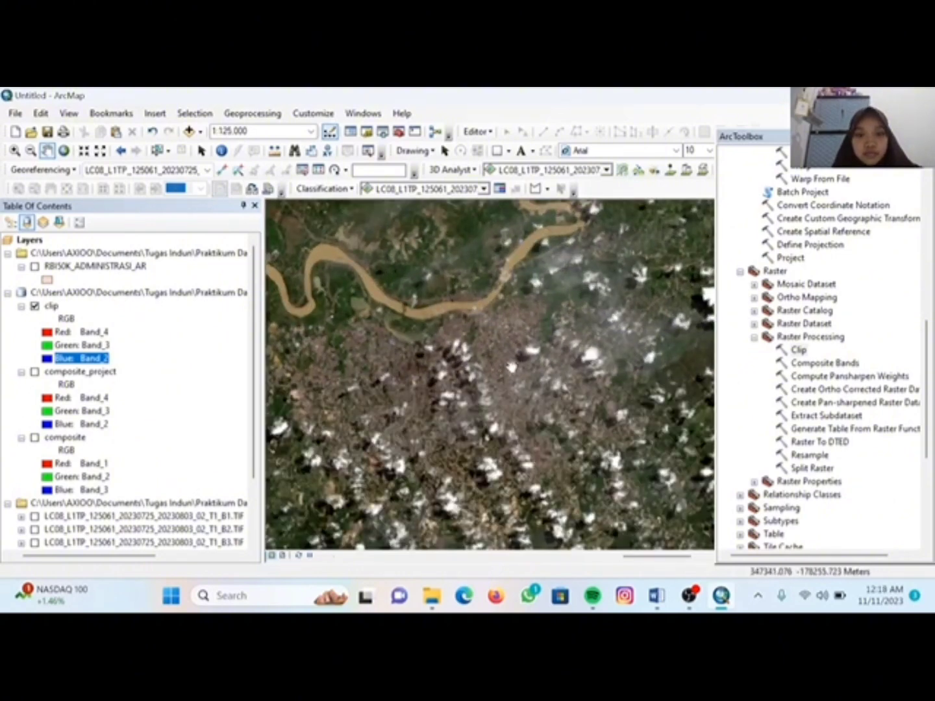
scroll(509, 369, "up", 1)
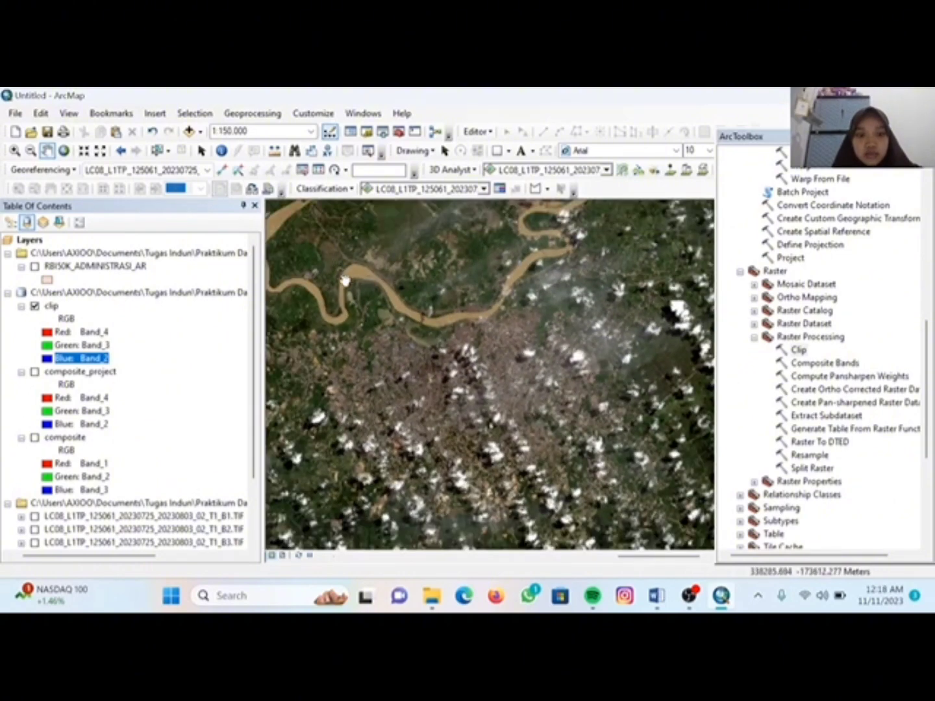
scroll(382, 379, "up", 1)
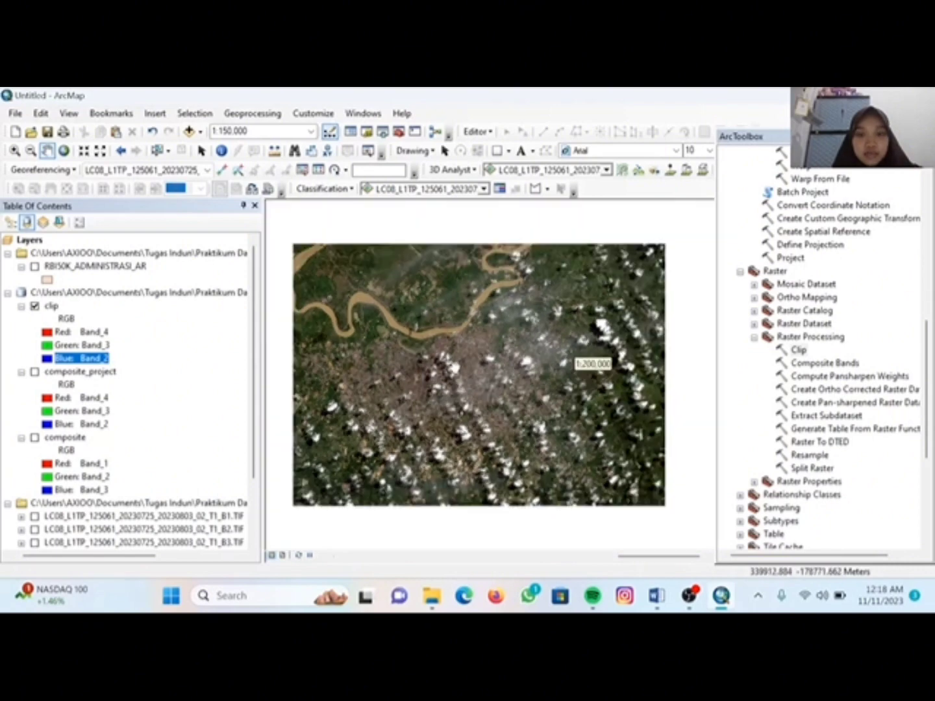
scroll(575, 364, "up", 1)
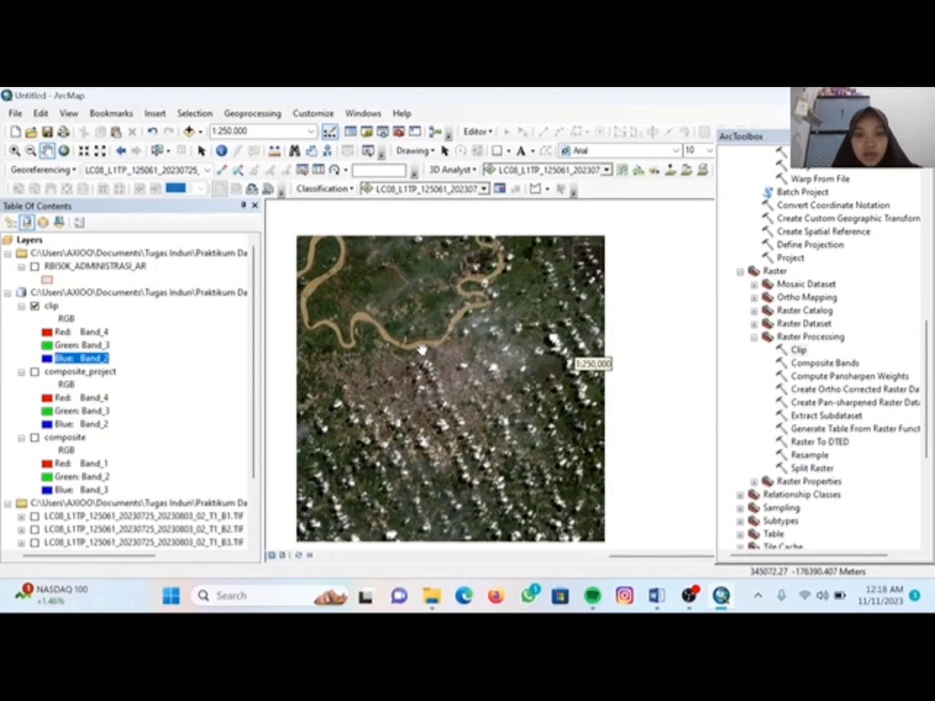
left_click_drag(434, 371, 453, 361)
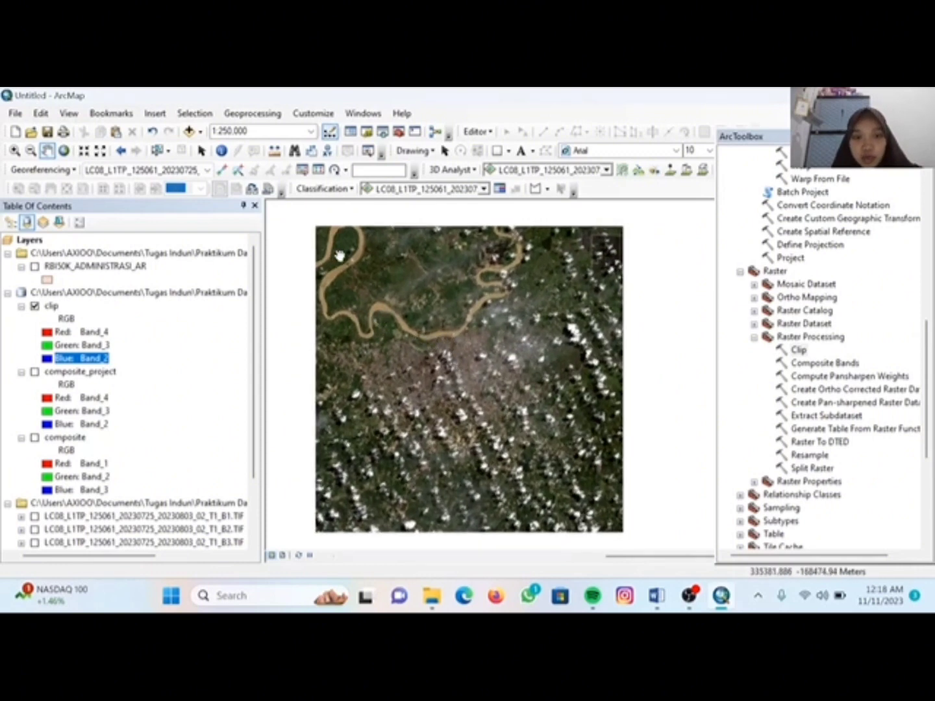
left_click_drag(666, 413, 691, 412)
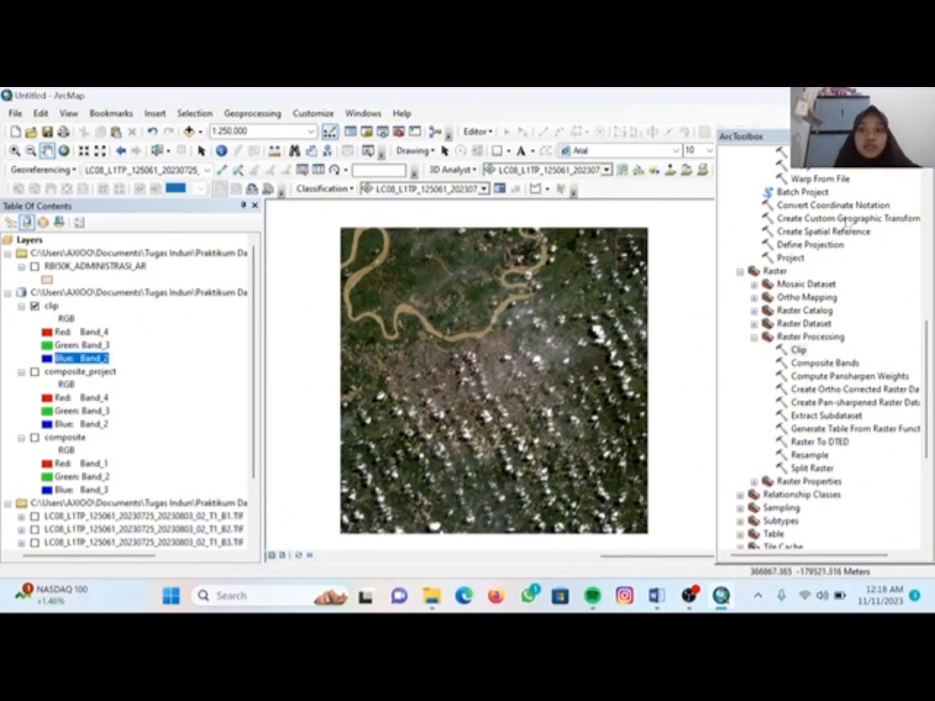
- Close ArcToolbox and check whether the 3D Analyst and Spatial Analyst extensions are enabled
left_click(926, 136)
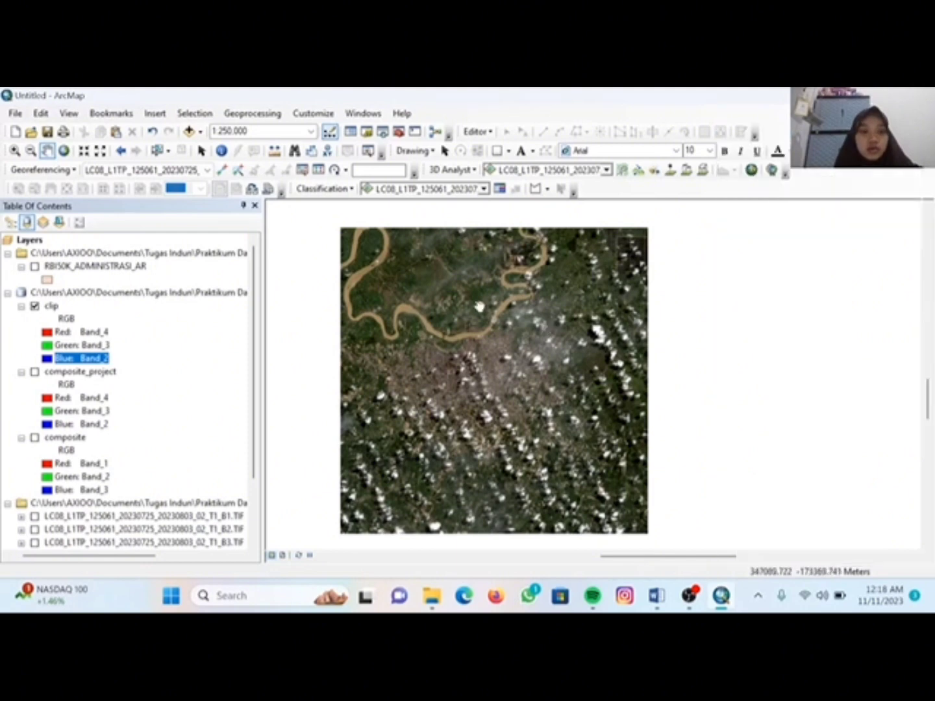
left_click(313, 115)
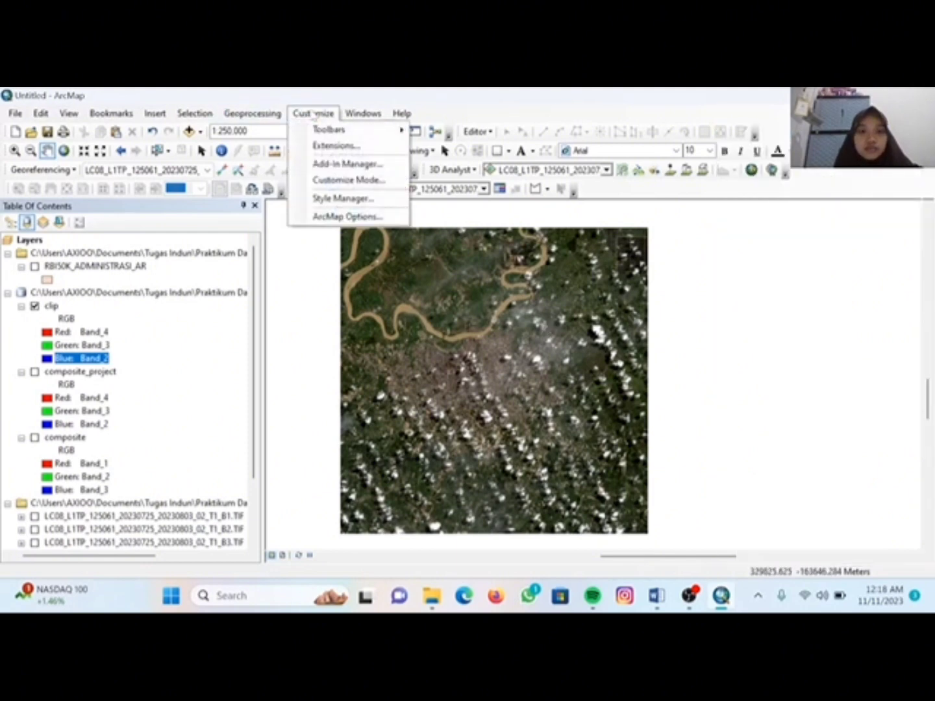
left_click(334, 145)
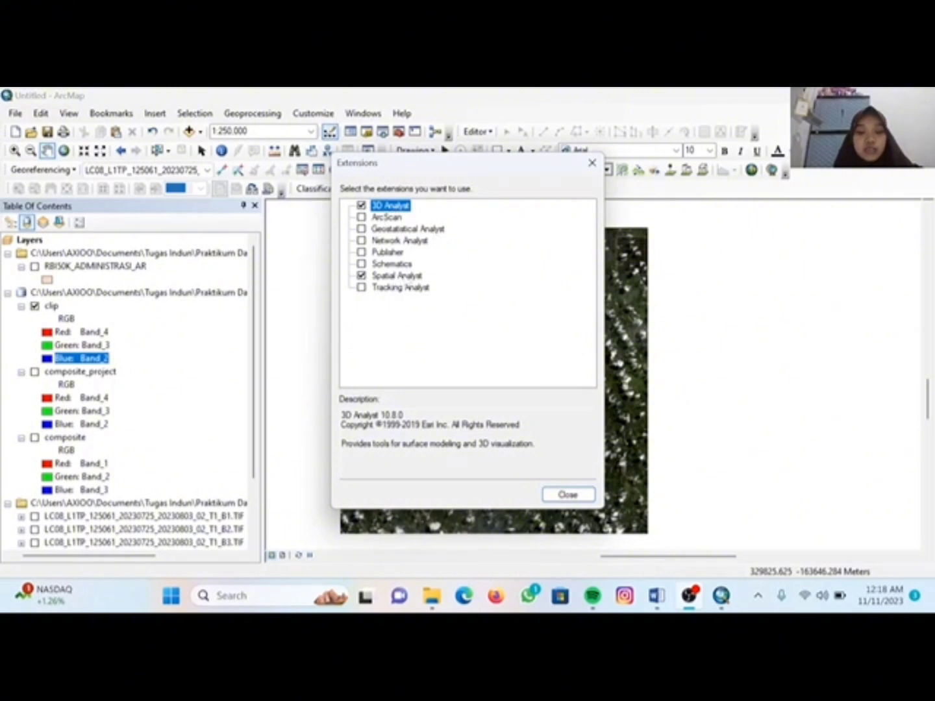
left_click(570, 494)
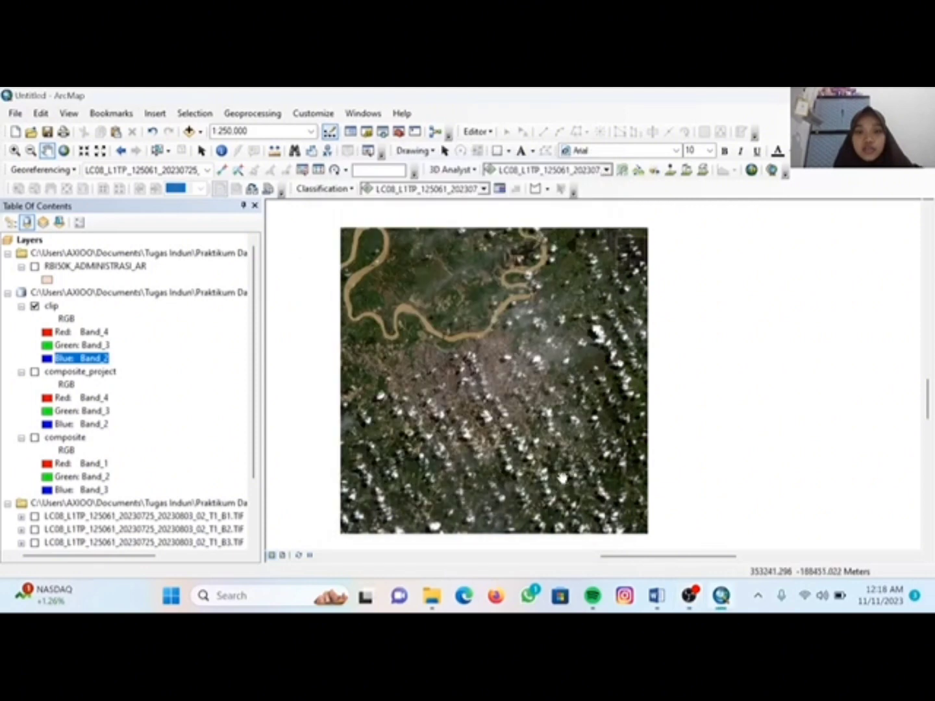
- Check whether the Image Classification toolbar is turned on and reposition the clip raster in the map view
right_click(610, 113)
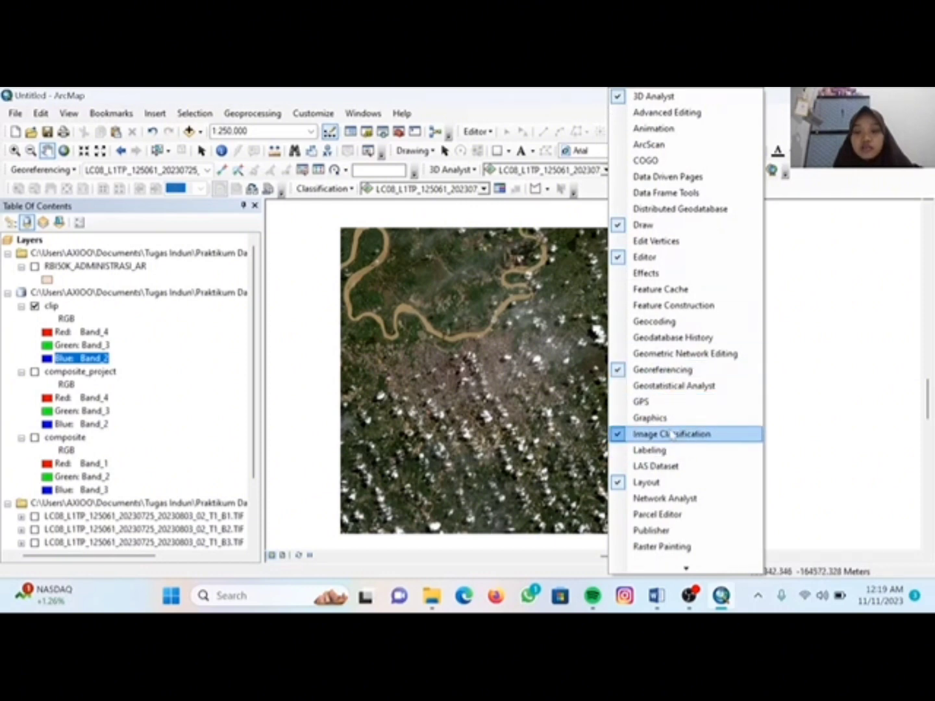
left_click(575, 105)
left_click_drag(670, 430, 746, 425)
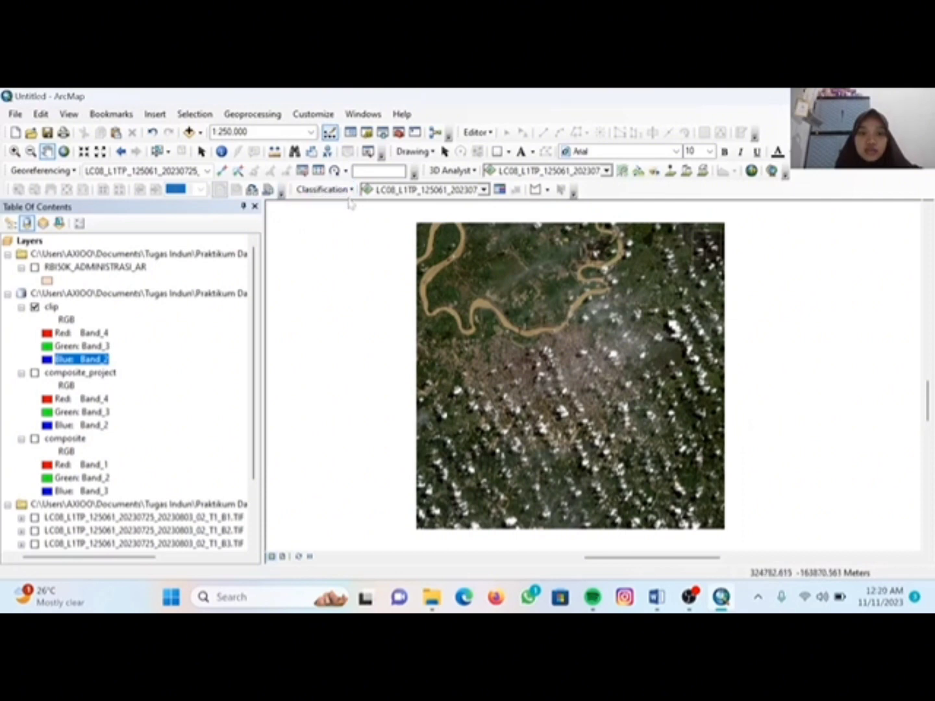
- Choose clip as the image classification layer and set up an Iso Cluster Unsupervised Classification of it with 4 classes
left_click(483, 190)
left_click(400, 202)
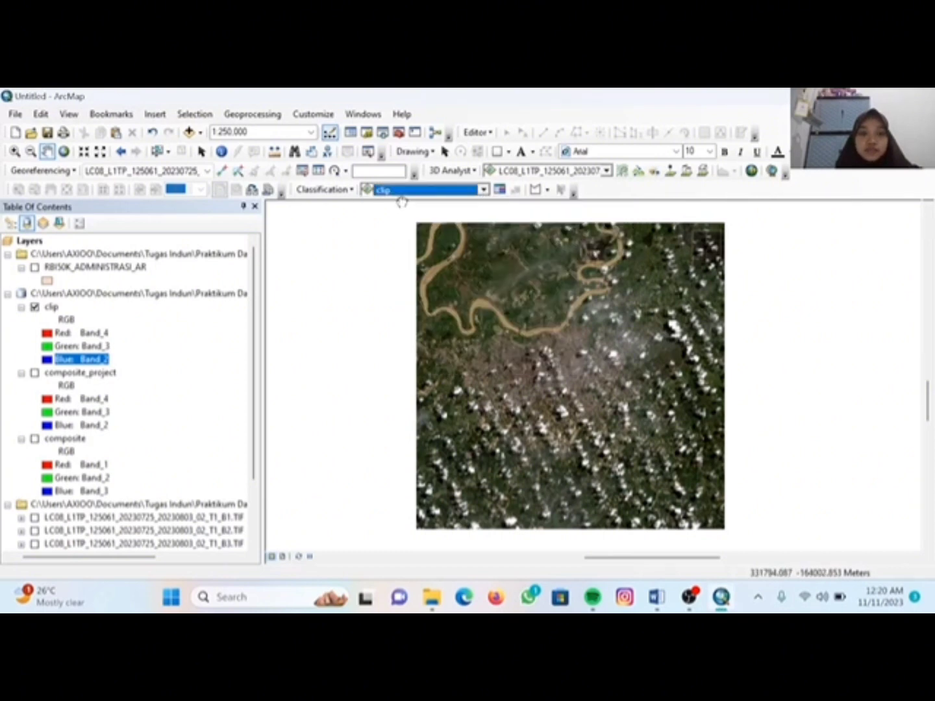
left_click(346, 190)
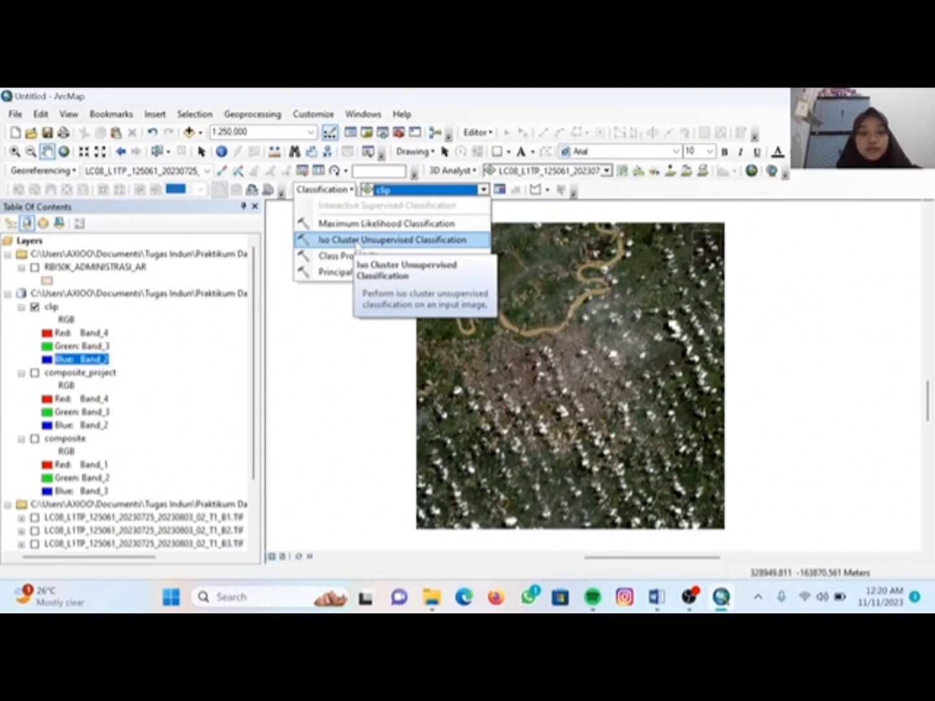
left_click(358, 240)
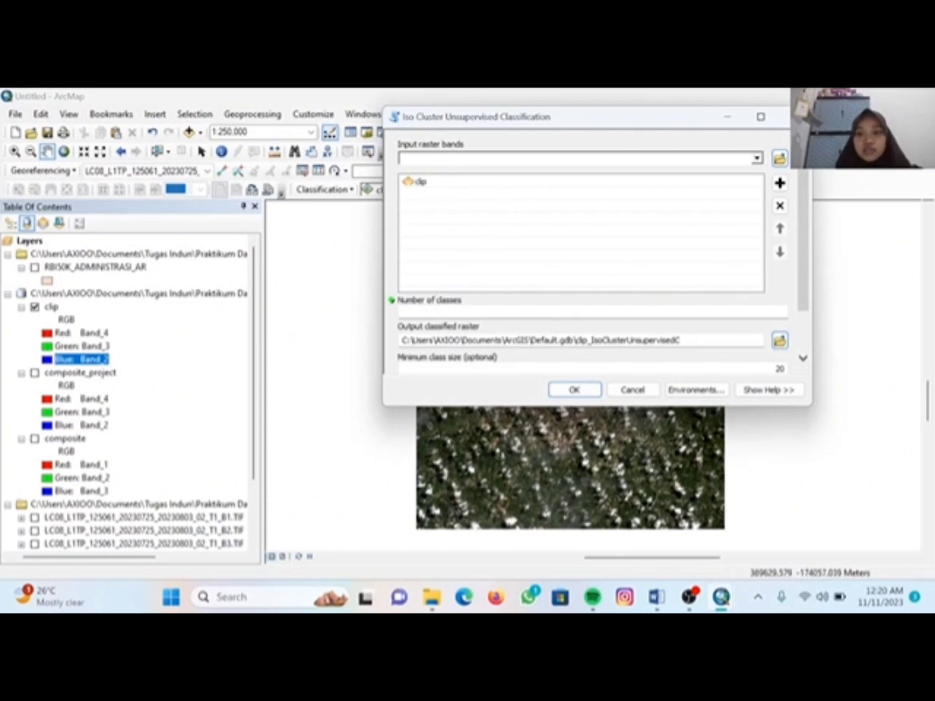
left_click(782, 311)
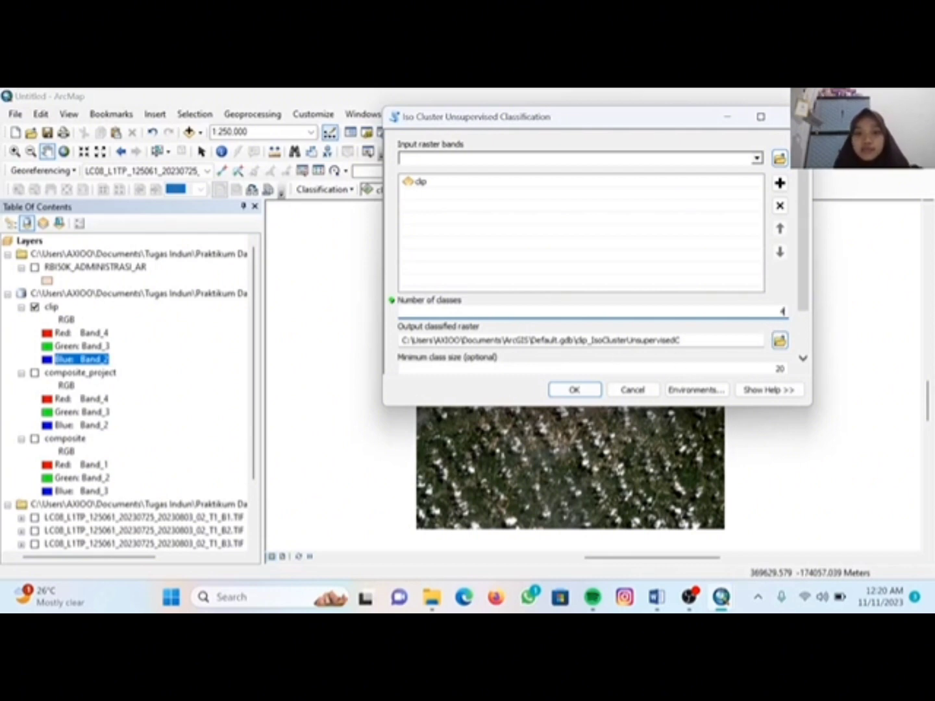
- Name the output classified raster unsupervised in praktikum.gdb and run the Iso Cluster Unsupervised Classification
left_click(779, 342)
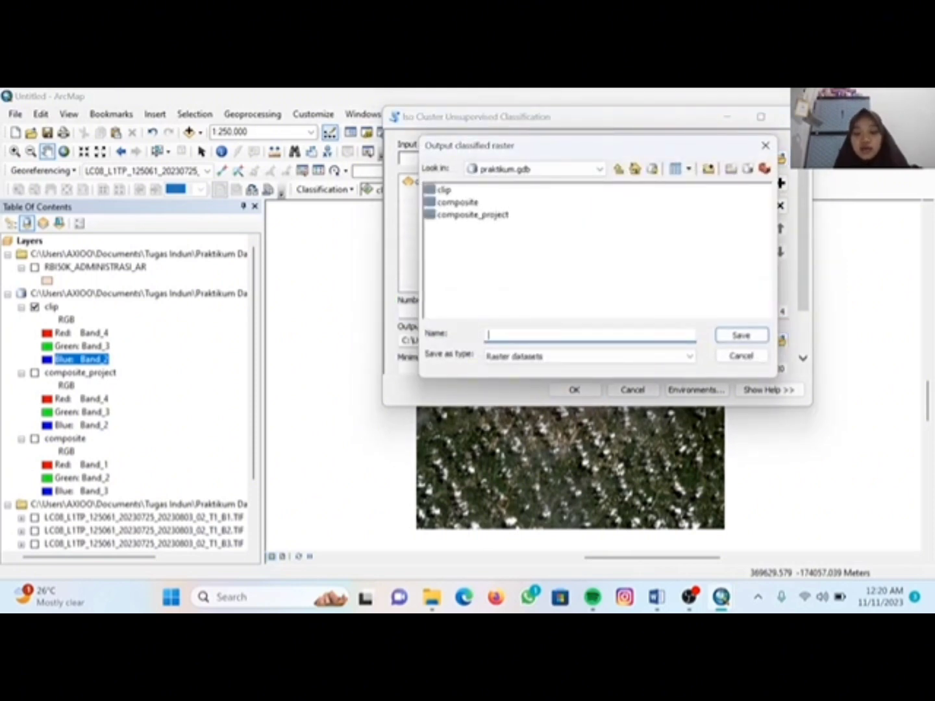
type("unsupervised")
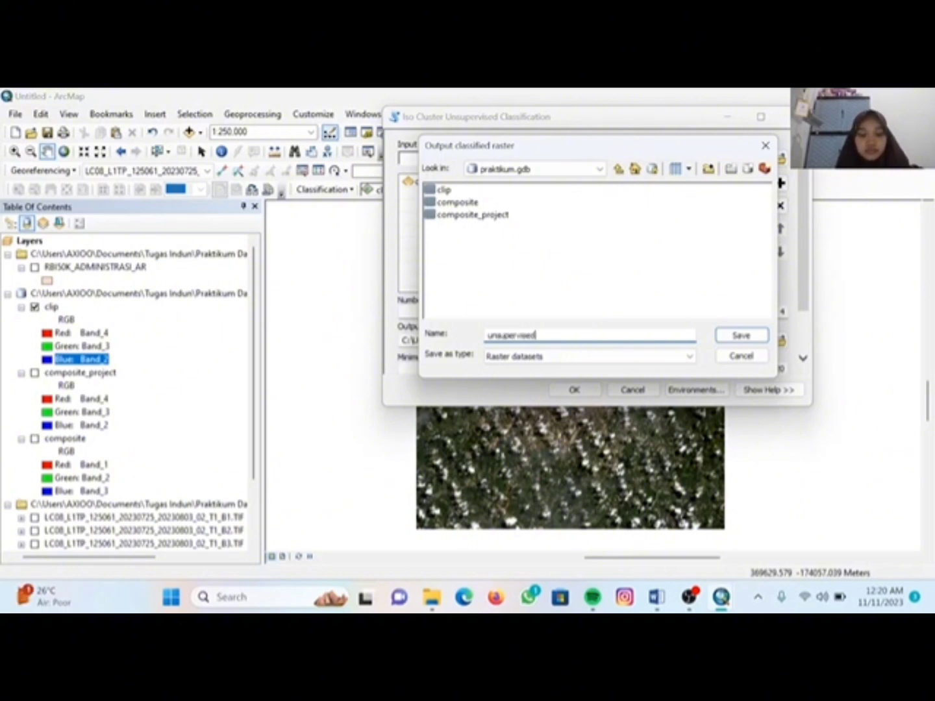
left_click(740, 335)
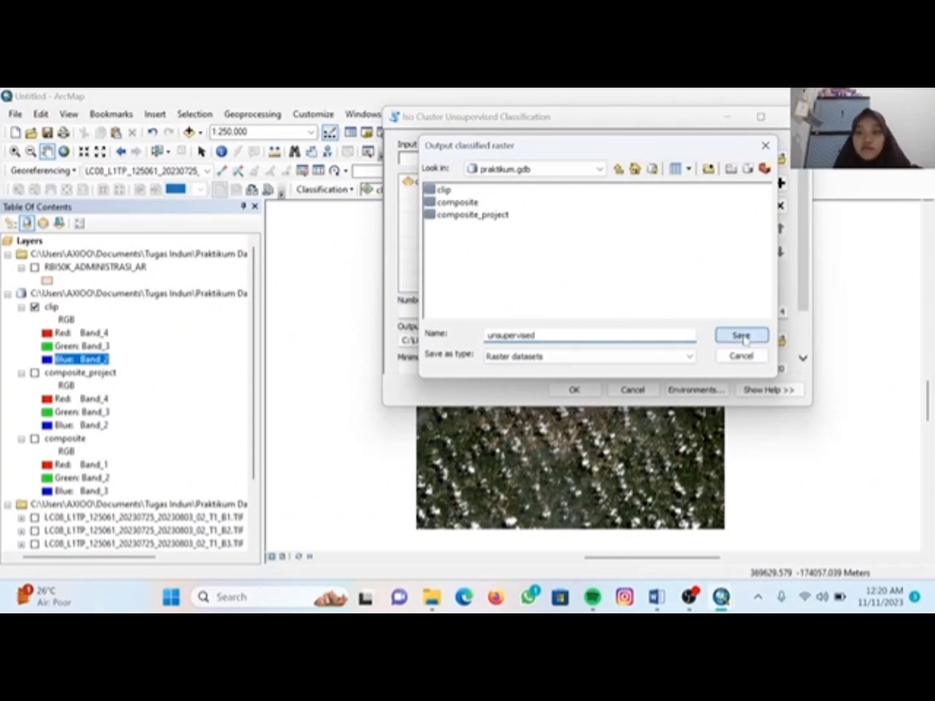
left_click(575, 390)
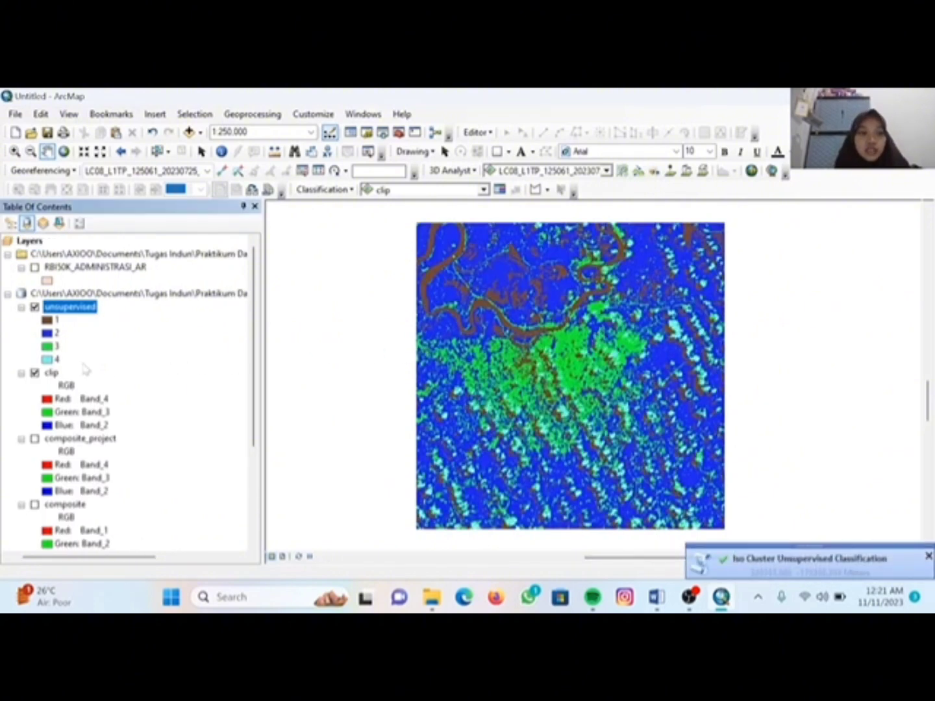
- Compare the unsupervised classification with the clip raster beneath it by toggling the unsupervised layer's visibility
scroll(79, 384, "down", 4)
scroll(98, 417, "up", 4)
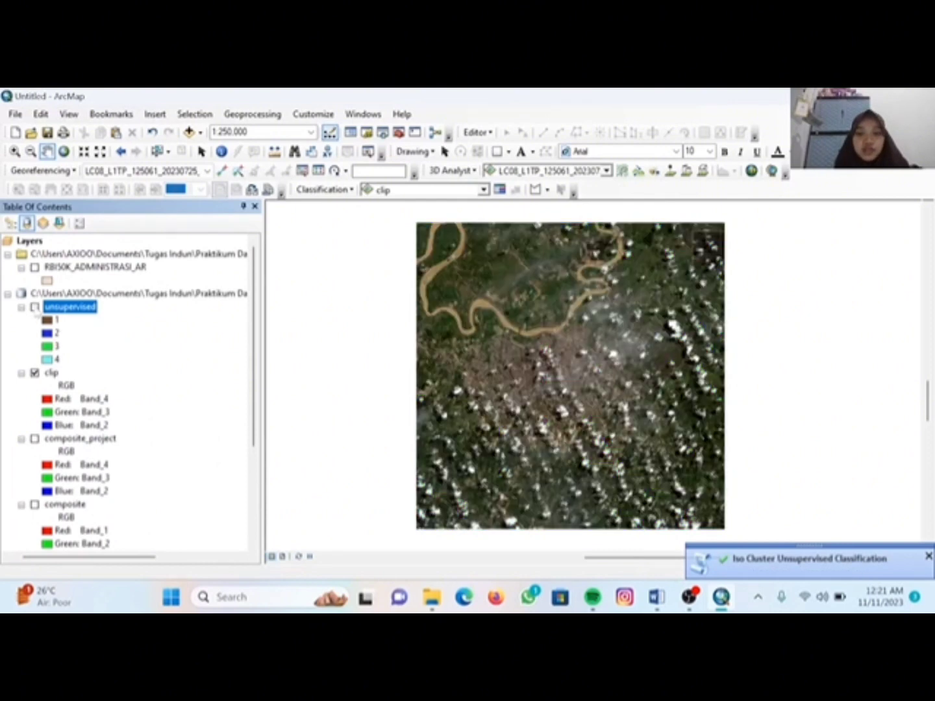
left_click(34, 307)
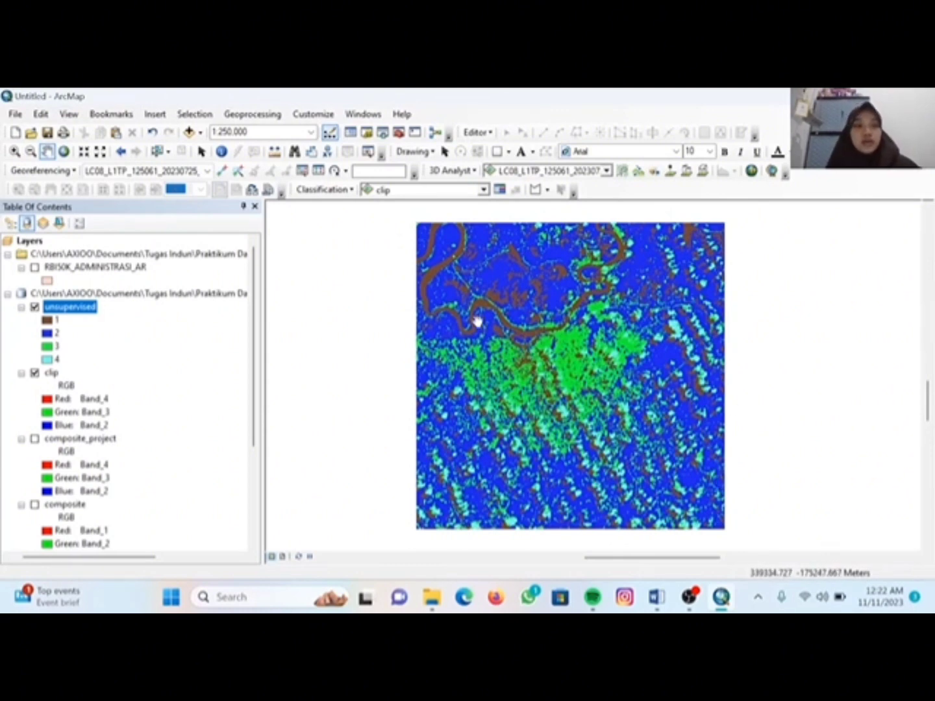
left_click(34, 307)
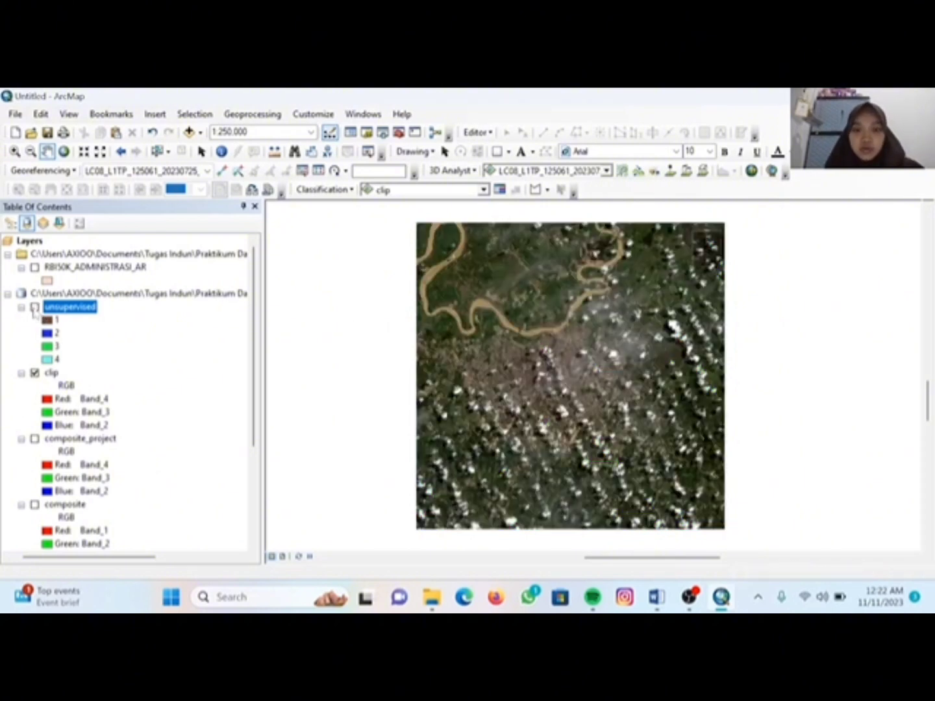
left_click(34, 307)
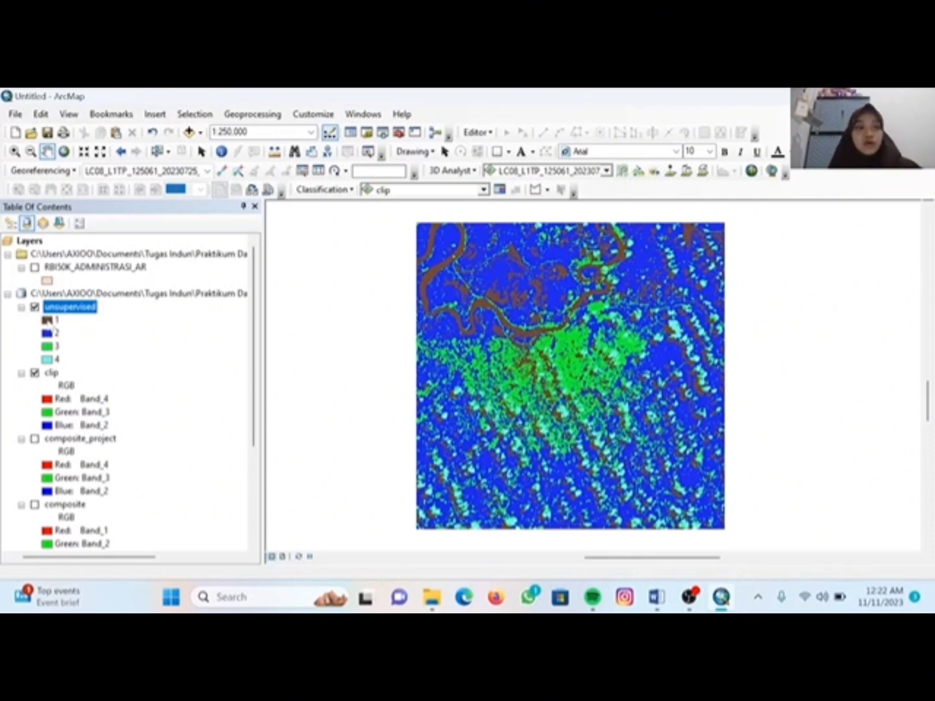
- Apply the Lake symbol to class 1 of the unsupervised layer
left_click(47, 320)
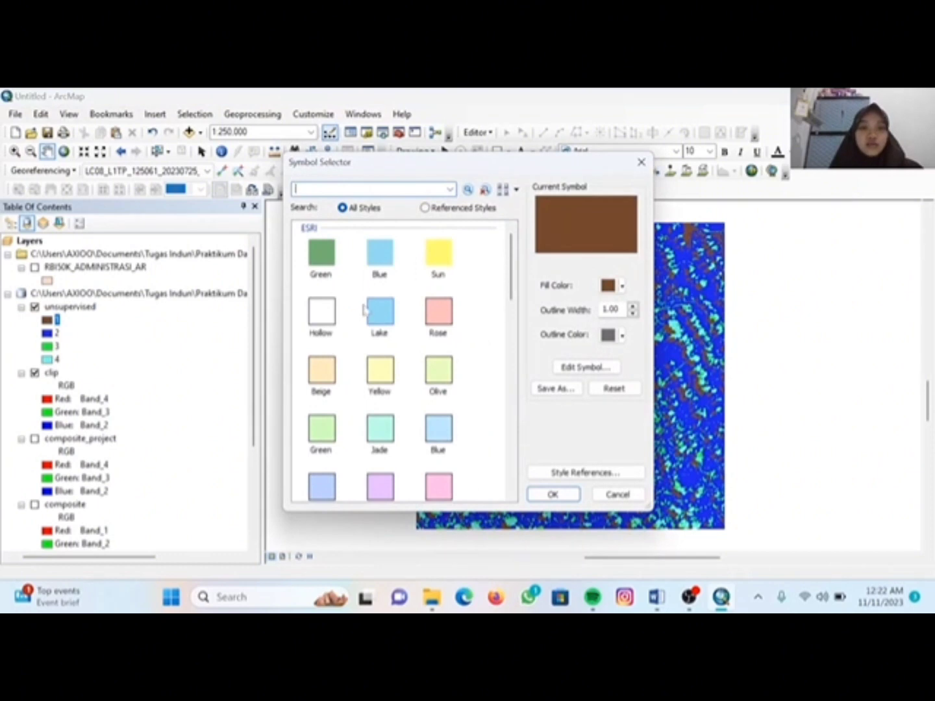
left_click(380, 319)
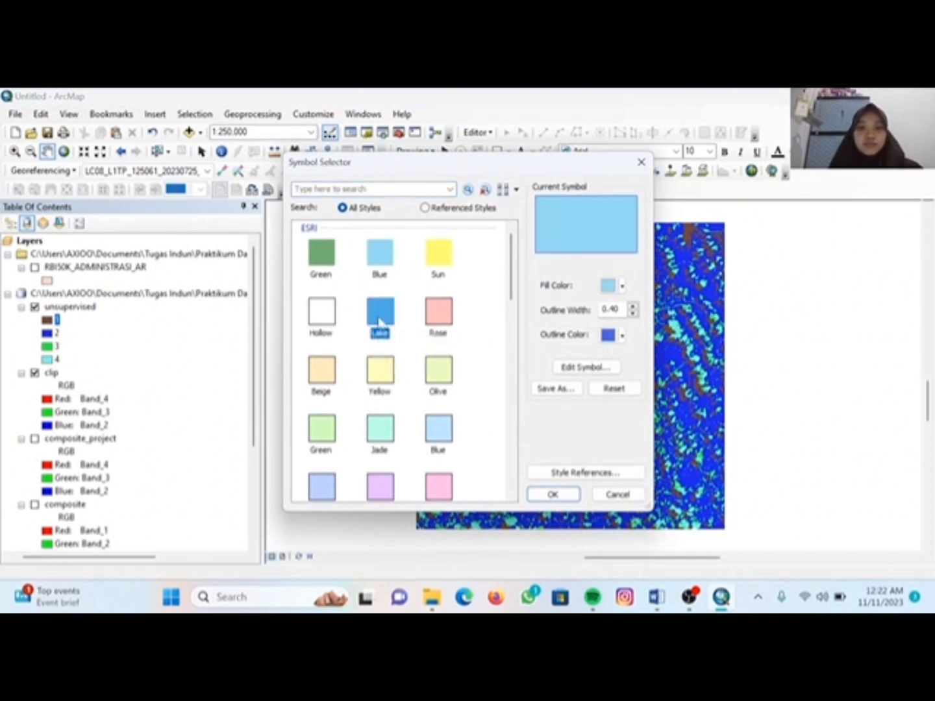
left_click(552, 493)
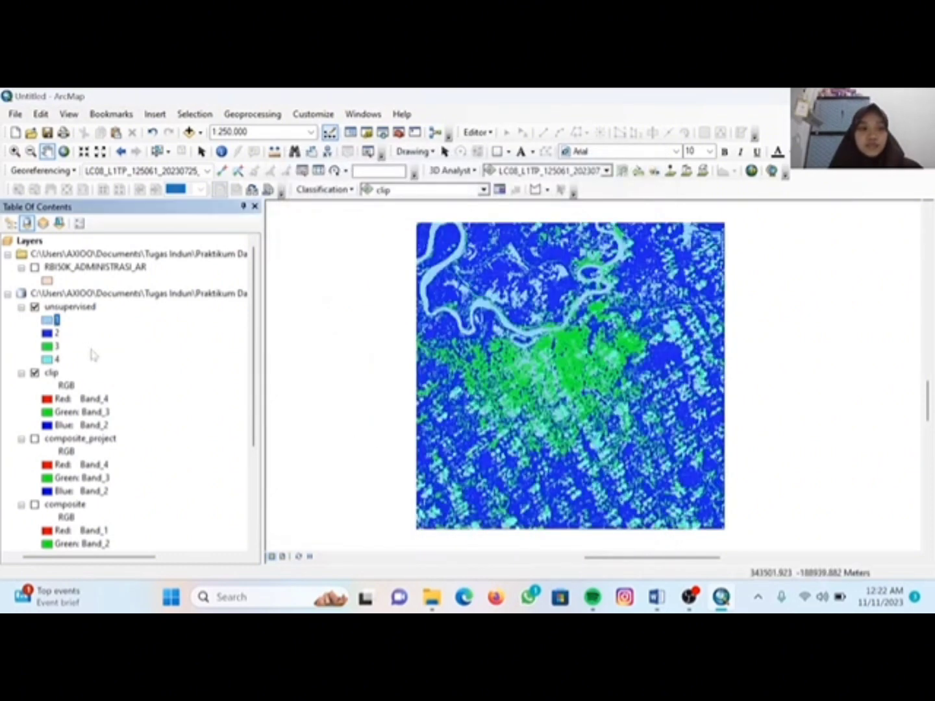
- Rename the class 1 label of the unsupervised layer to perairan
left_click(57, 319)
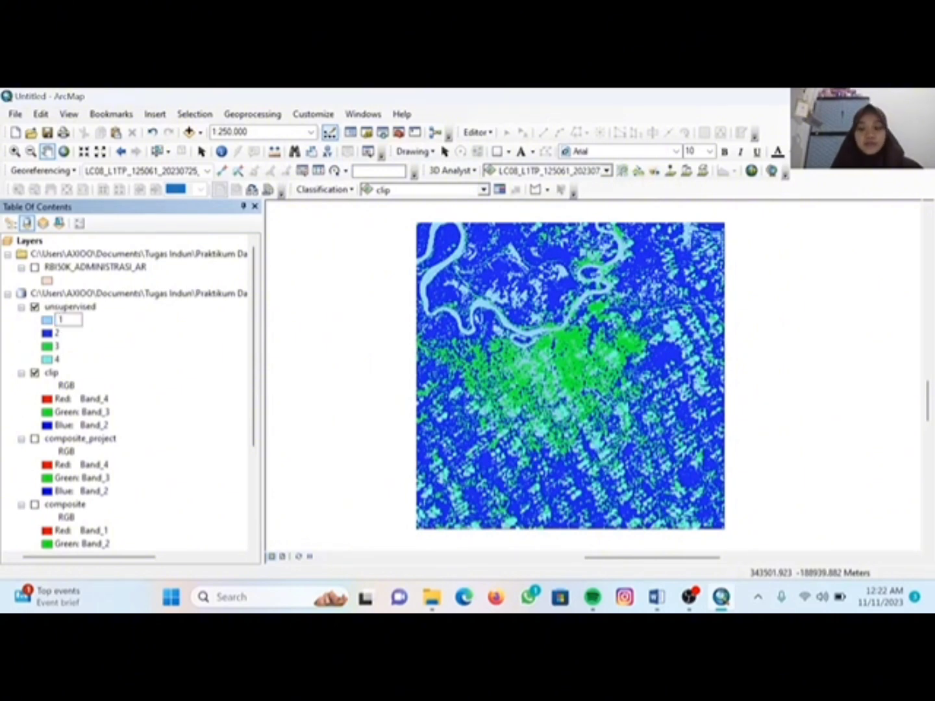
type("pe")
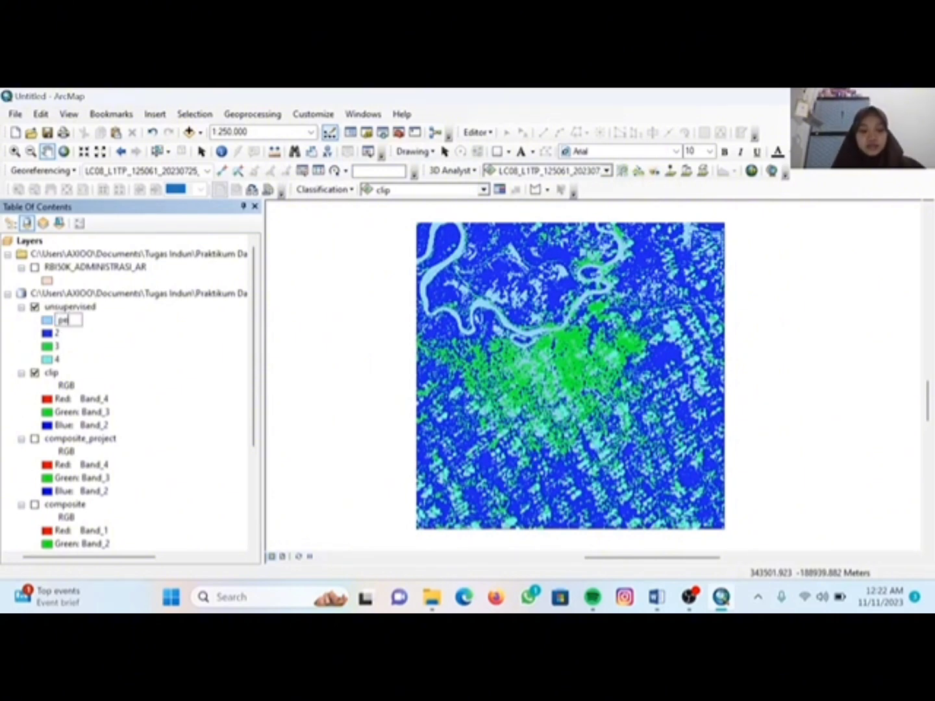
type("rairan")
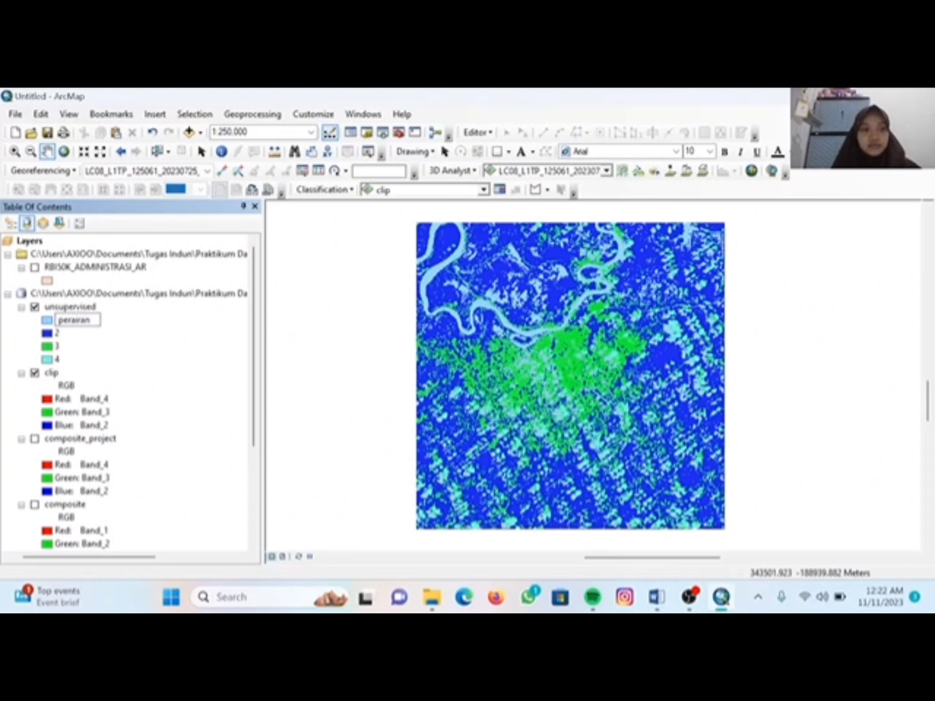
key("Return")
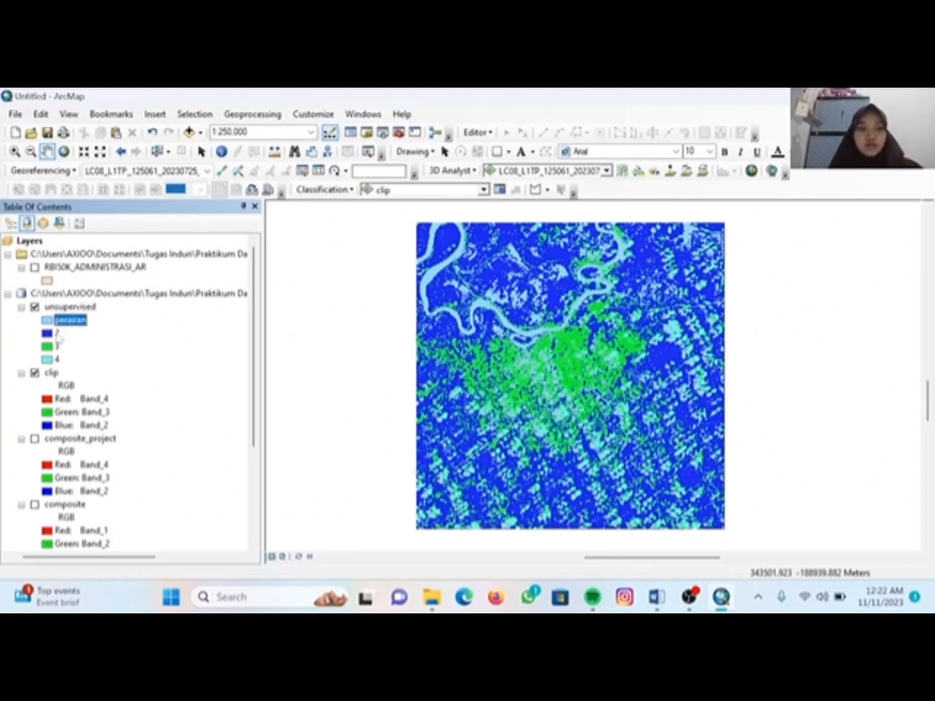
left_click(55, 333)
left_click(45, 333)
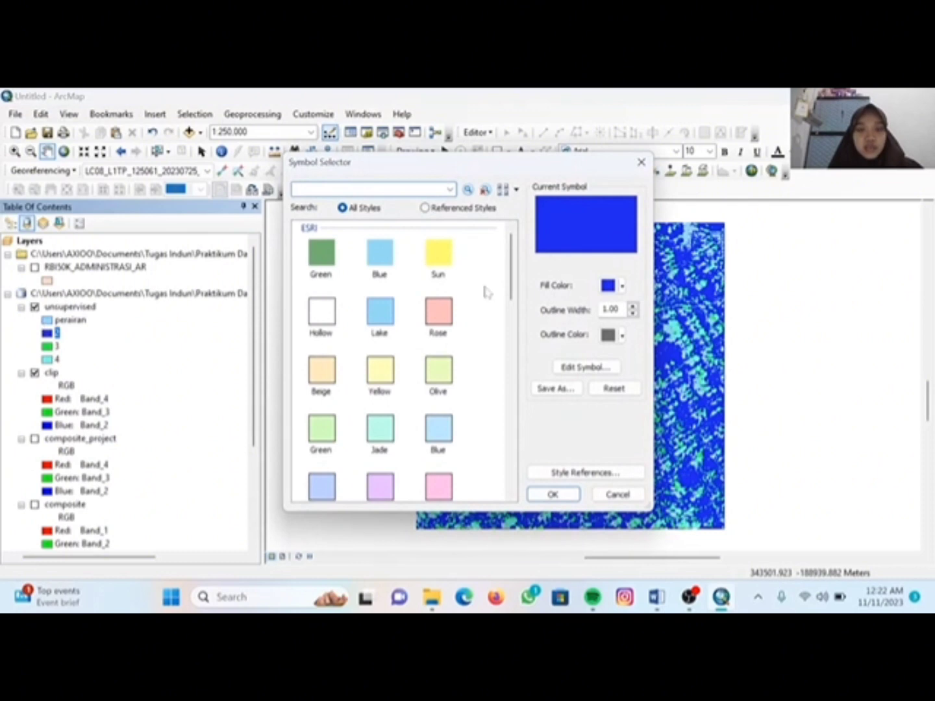
left_click(642, 160)
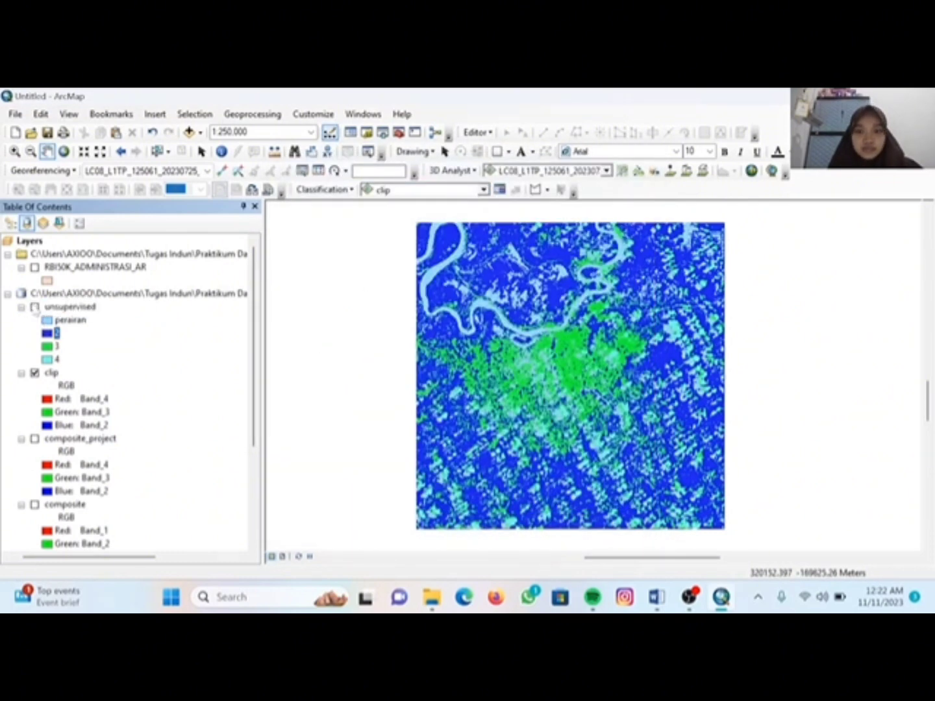
- Compare class 2 of the unsupervised layer with the clip raster by switching the unsupervised layer on and off
left_click(35, 307)
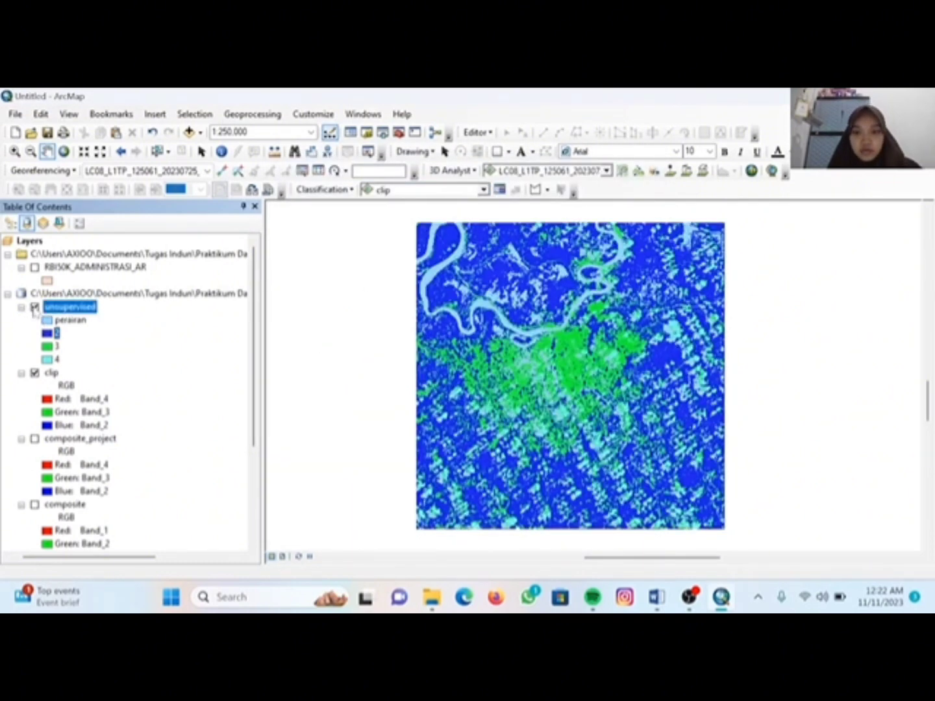
left_click(35, 307)
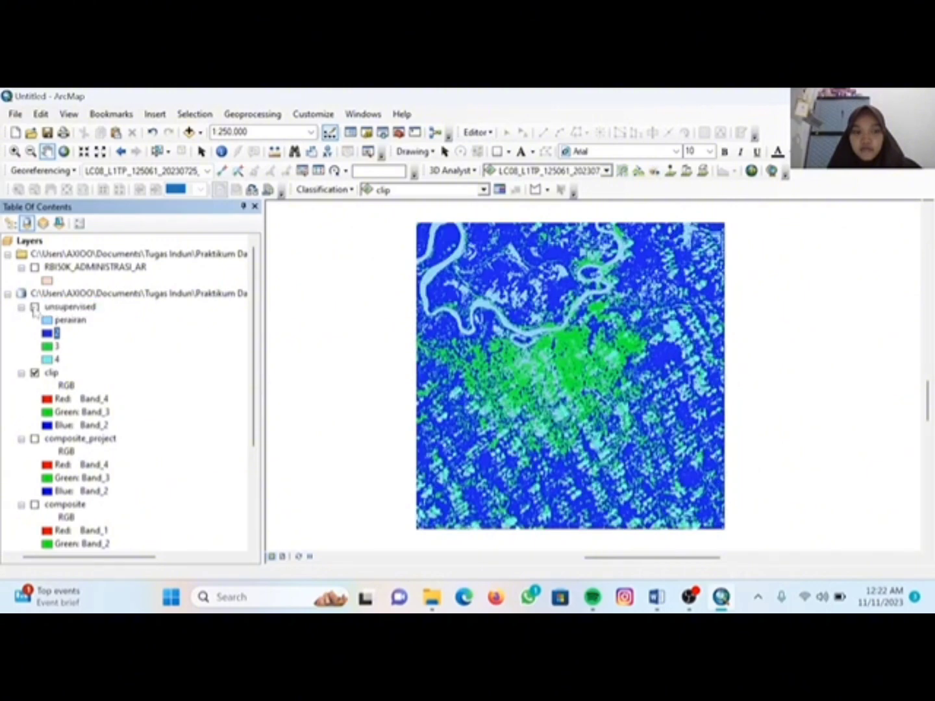
left_click(35, 307)
left_click(35, 308)
left_click(36, 307)
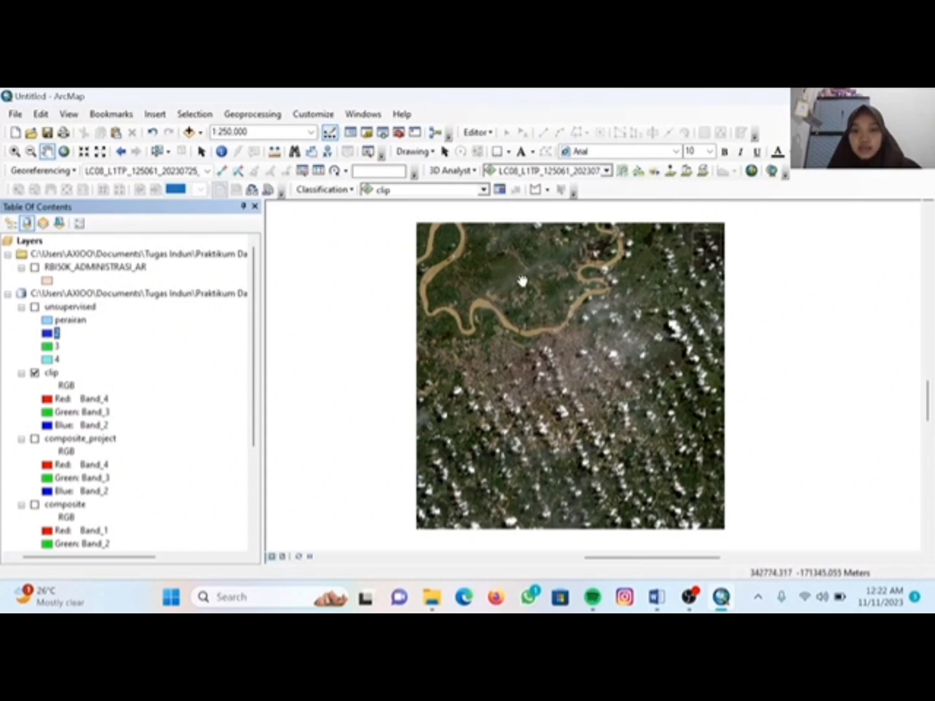
- Apply the Green symbol to class 2 of the unsupervised layer and rename its label vegetasi
left_click(48, 333)
left_click(324, 272)
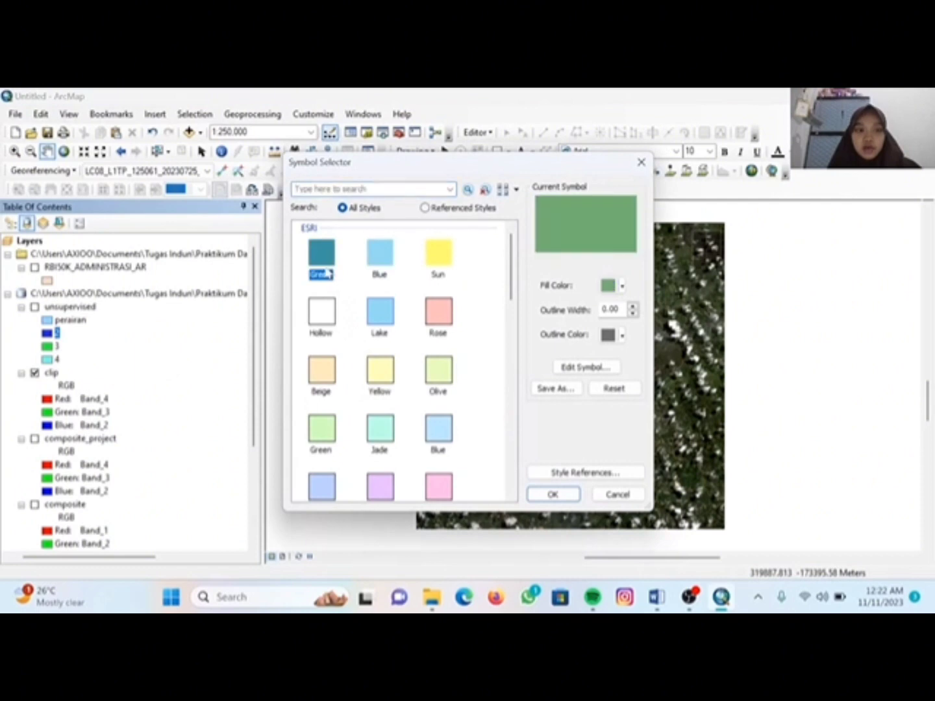
left_click(541, 490)
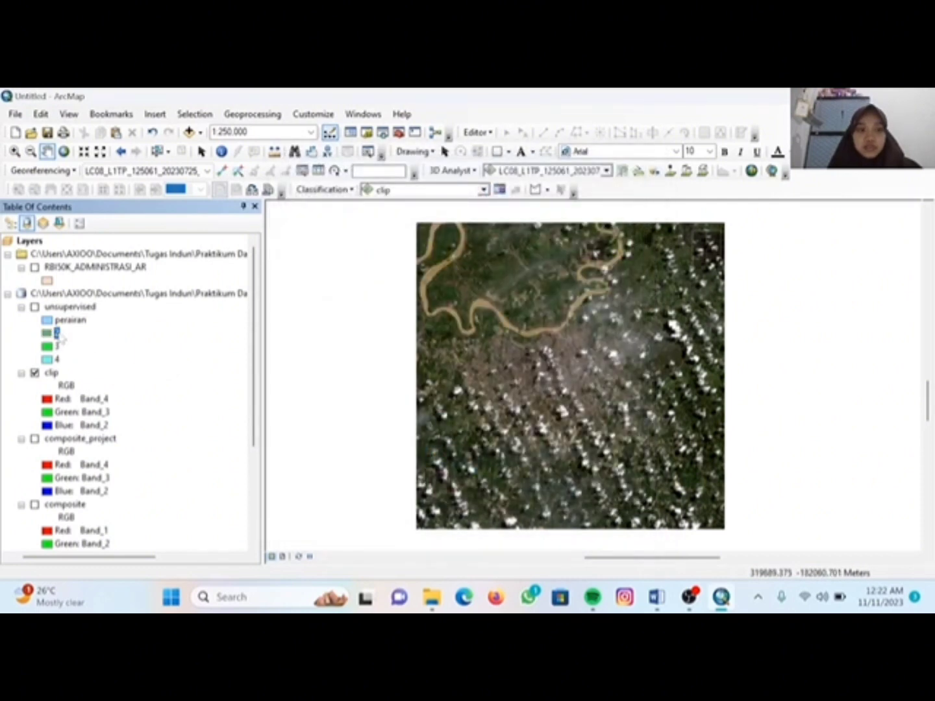
left_click(58, 333)
key("BackSpace")
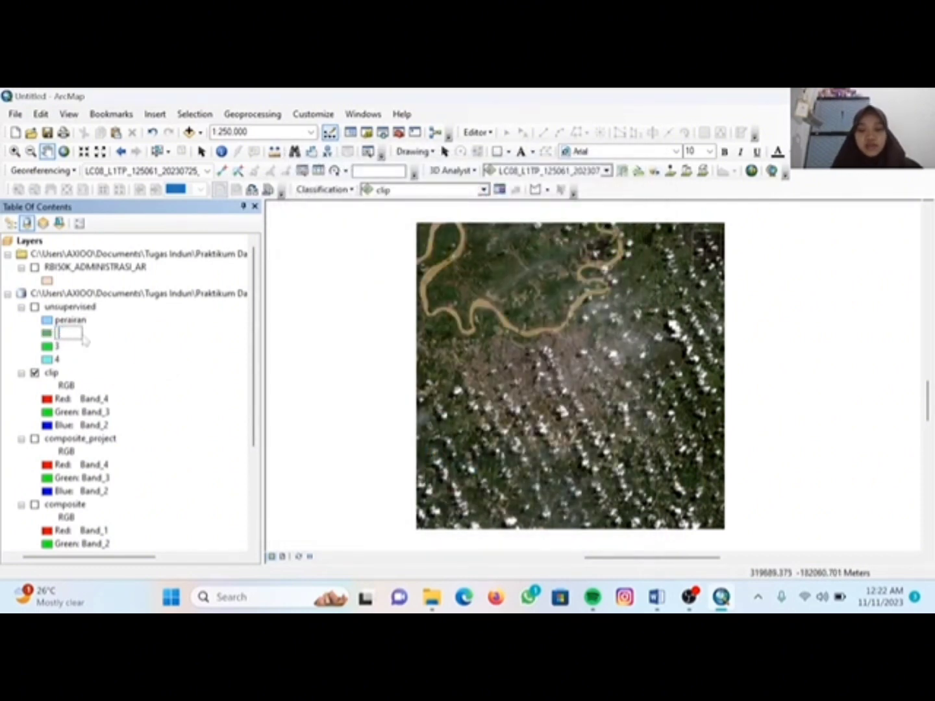
type("vegetasi")
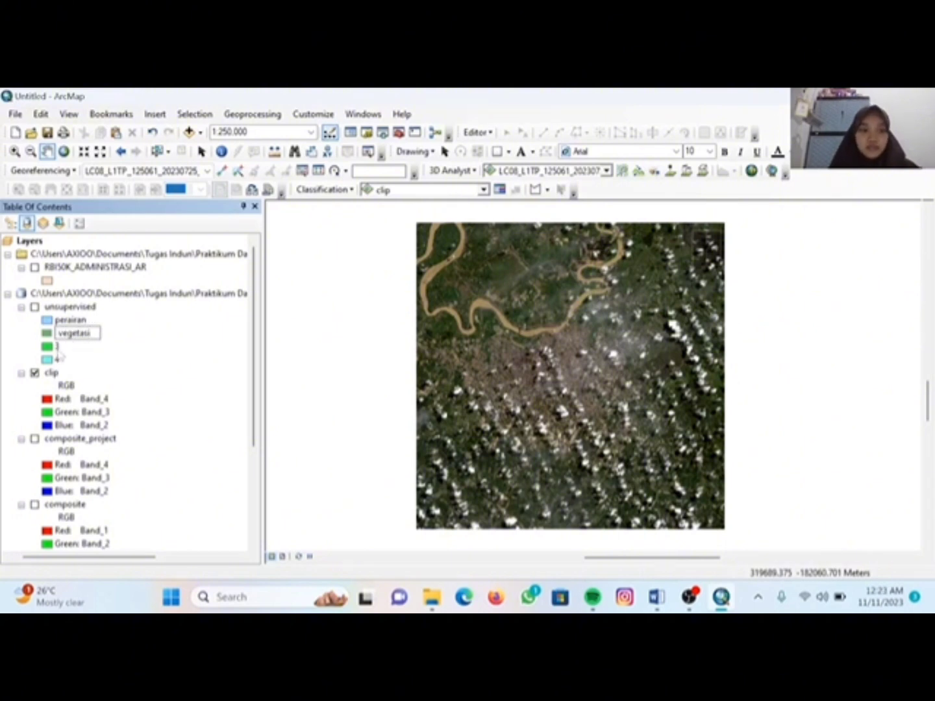
key("Return")
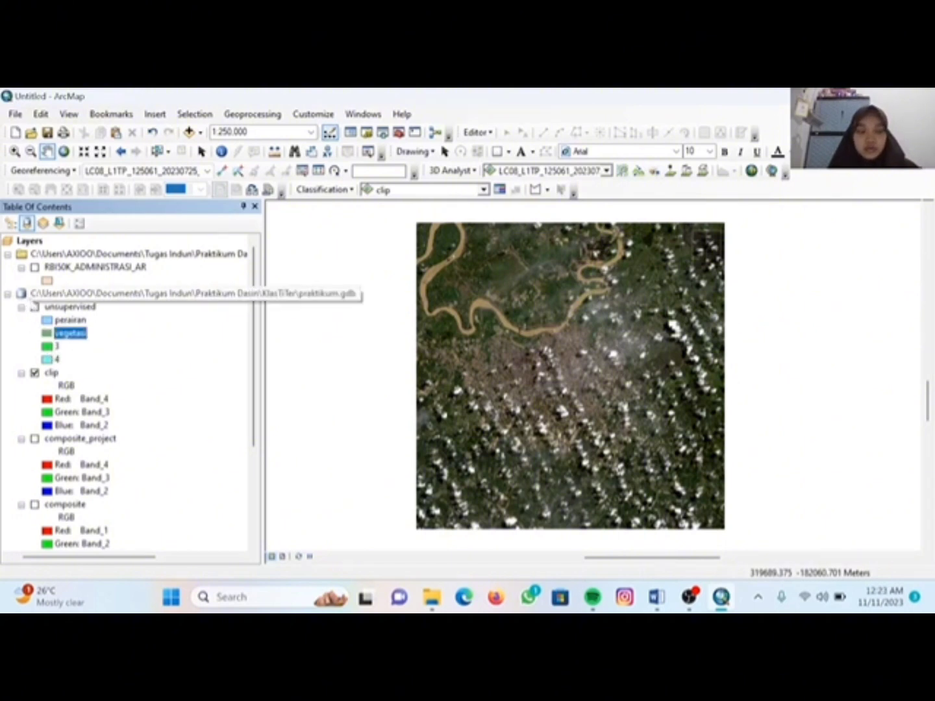
- Compare the area of class 3 with the clip raster by toggling the unsupervised layer, and examine the city area up close
left_click(35, 307)
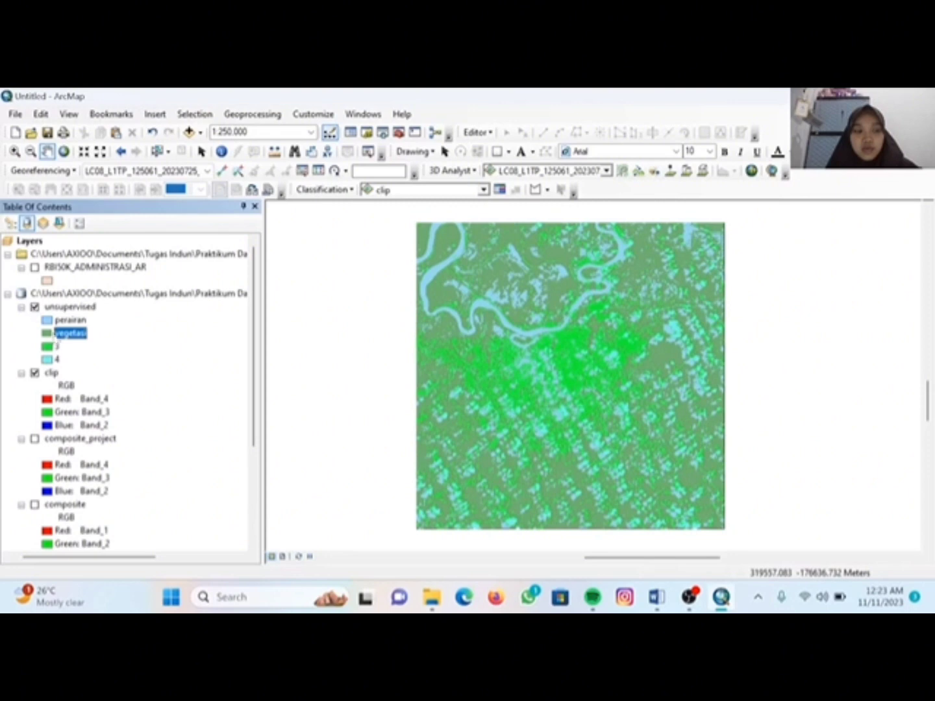
left_click(35, 307)
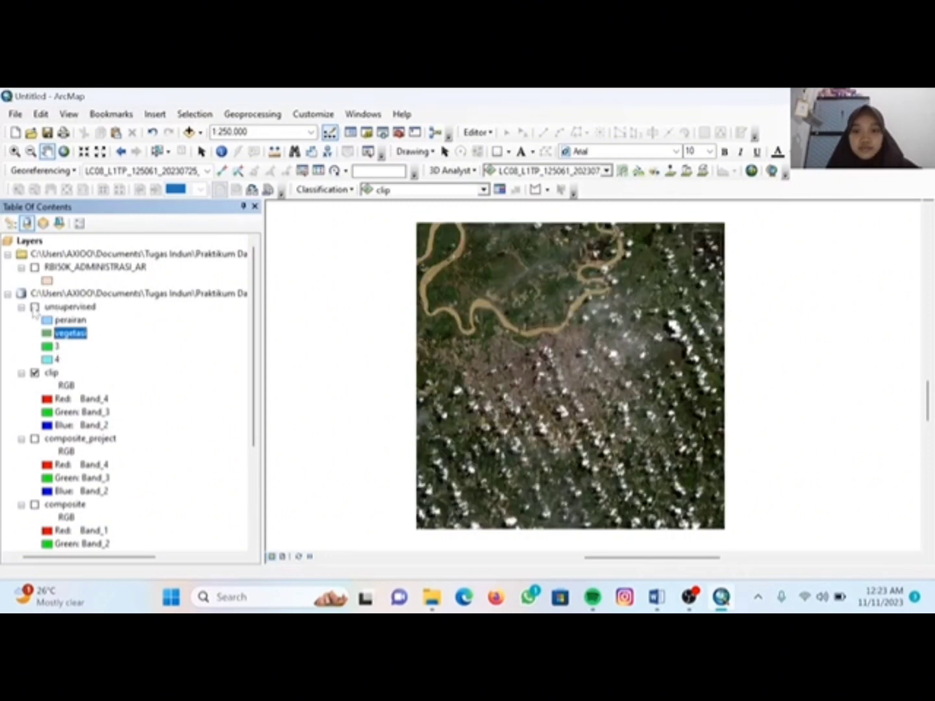
left_click(34, 307)
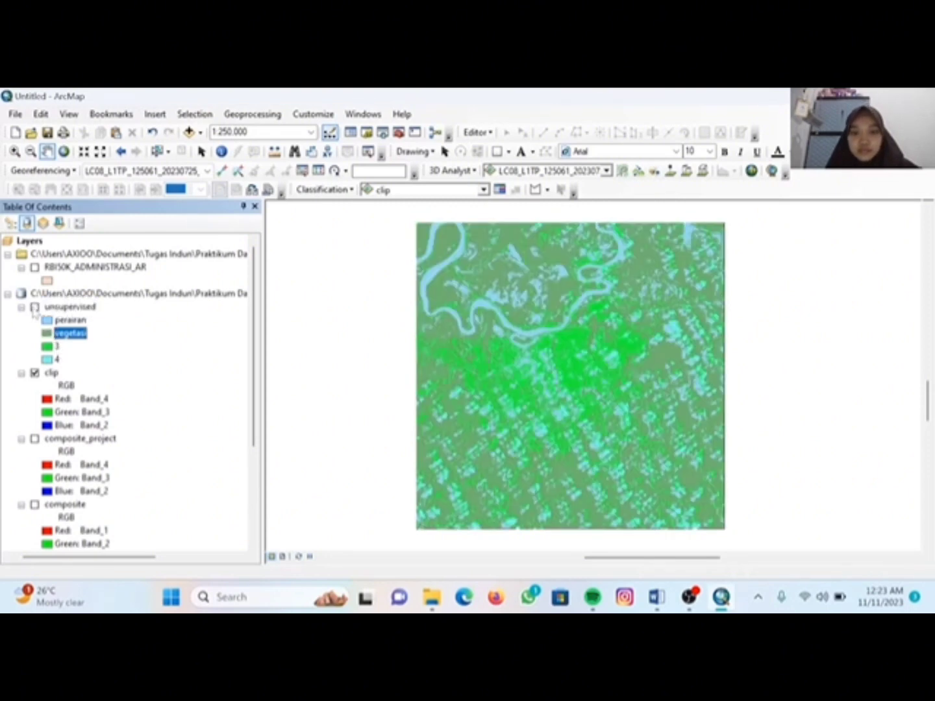
left_click(35, 307)
scroll(516, 365, "down", 1)
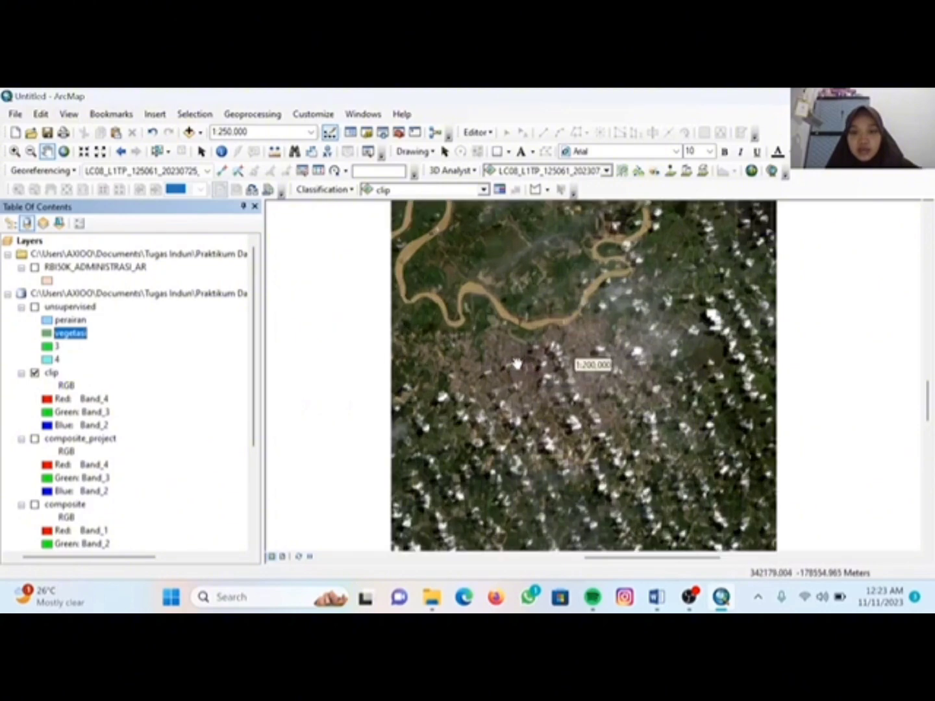
scroll(518, 365, "down", 2)
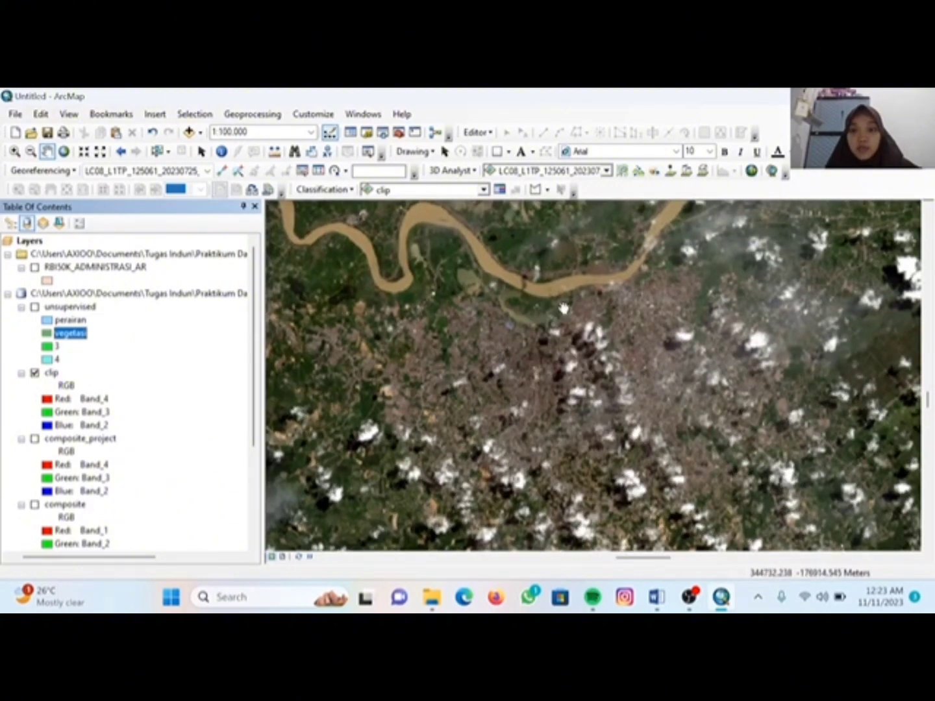
scroll(510, 350, "up", 1)
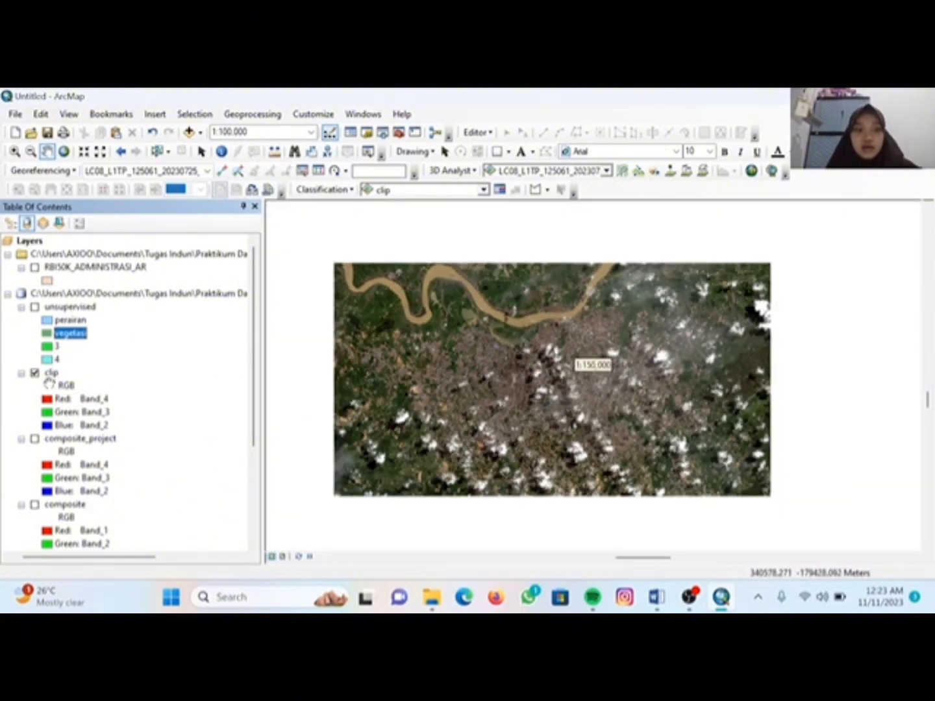
- Set the fill colour of class 3 in the unsupervised layer to red and rename its label pemukiman
left_click(45, 348)
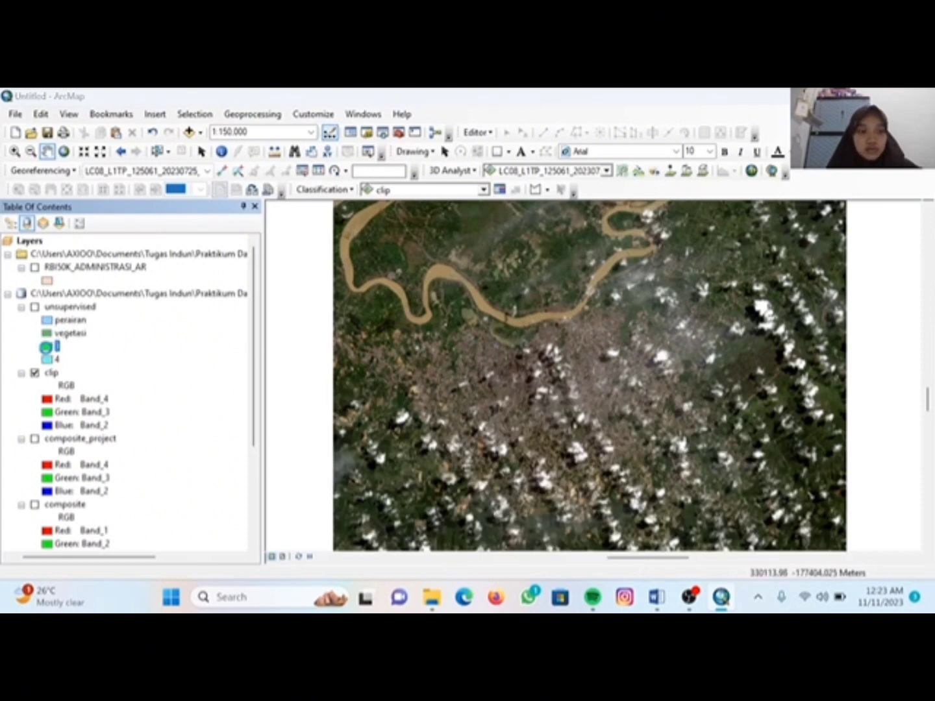
scroll(406, 383, "down", 2)
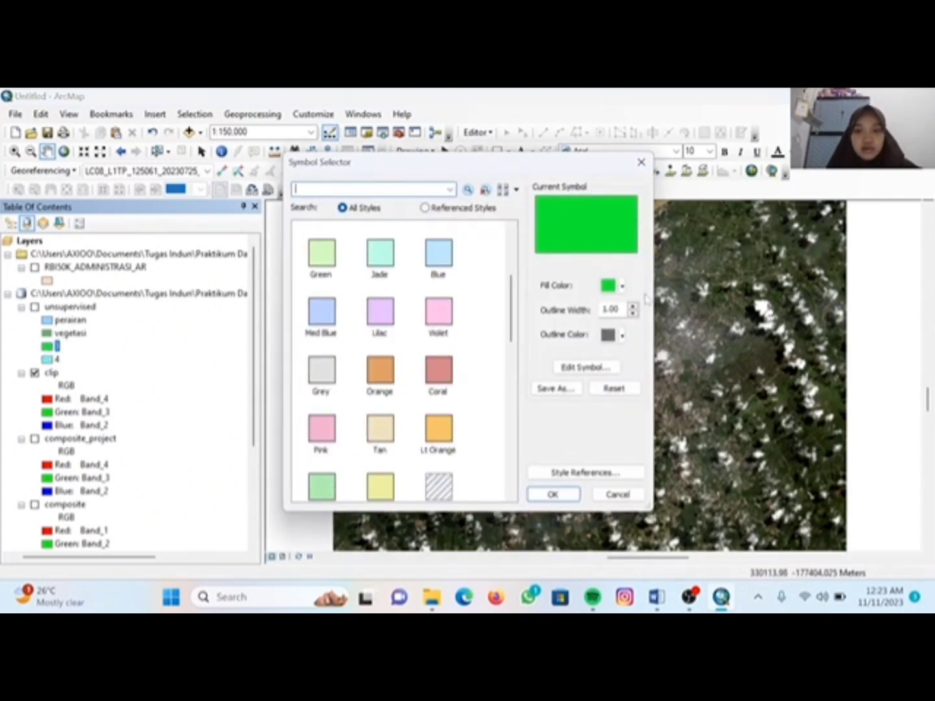
left_click(611, 285)
left_click(615, 354)
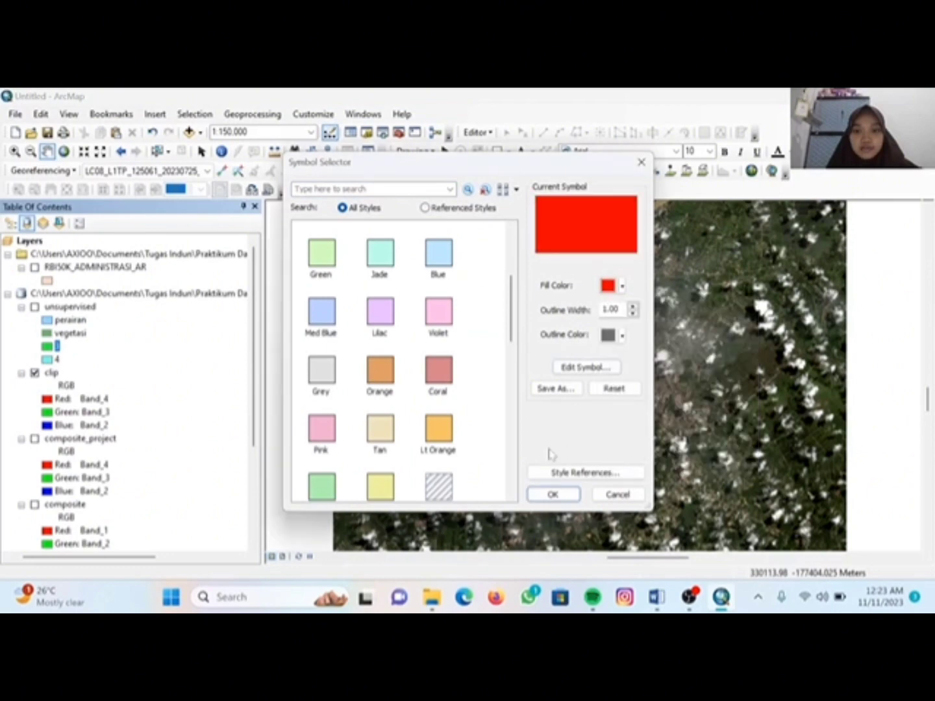
left_click(553, 494)
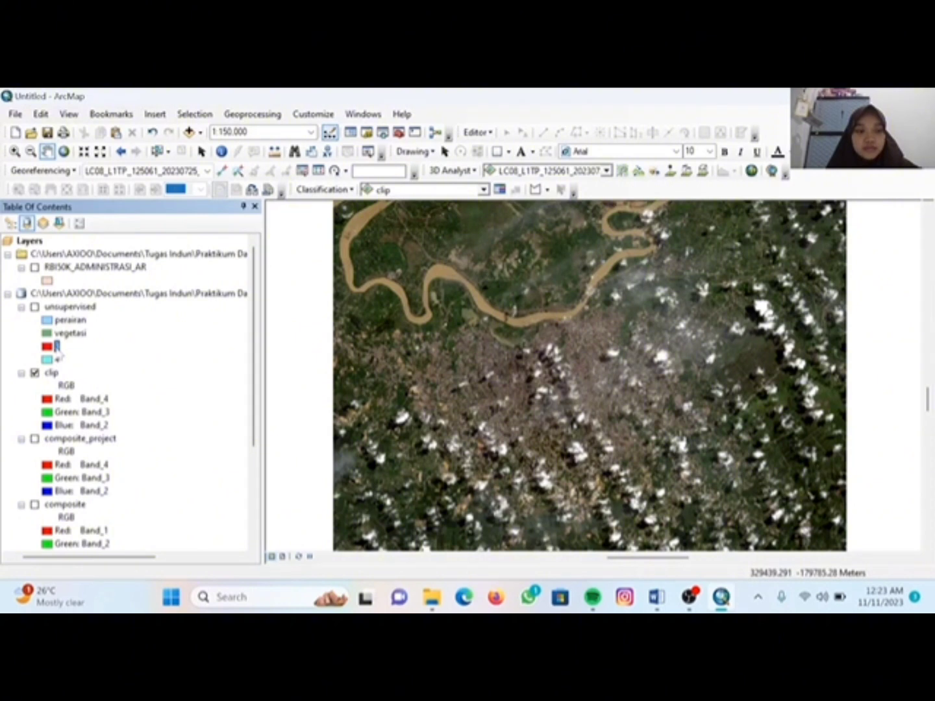
left_click(59, 347)
type("pe")
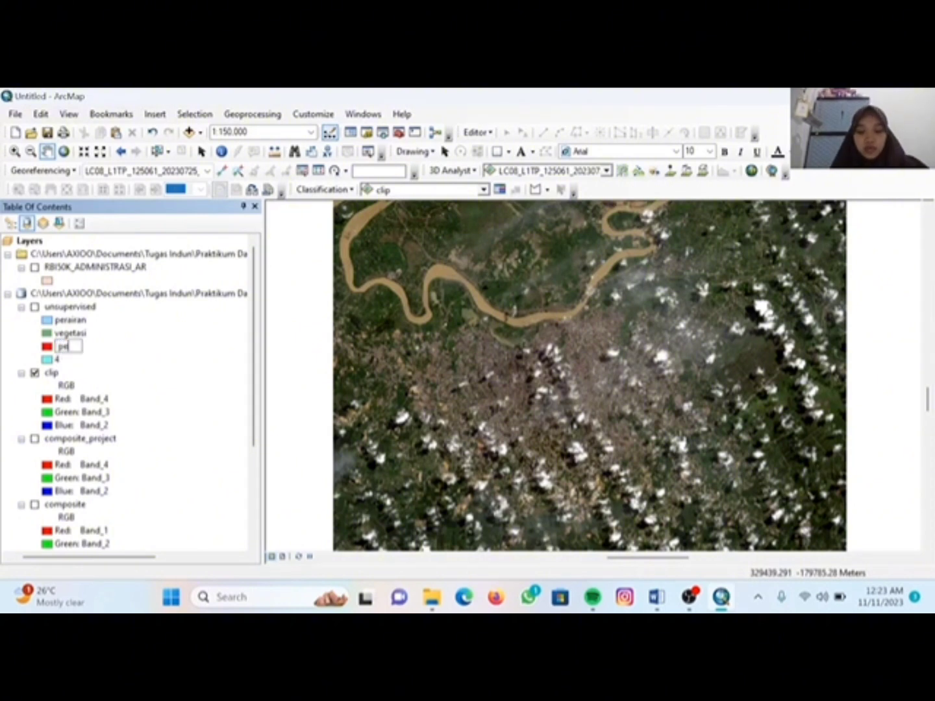
type("mukiman")
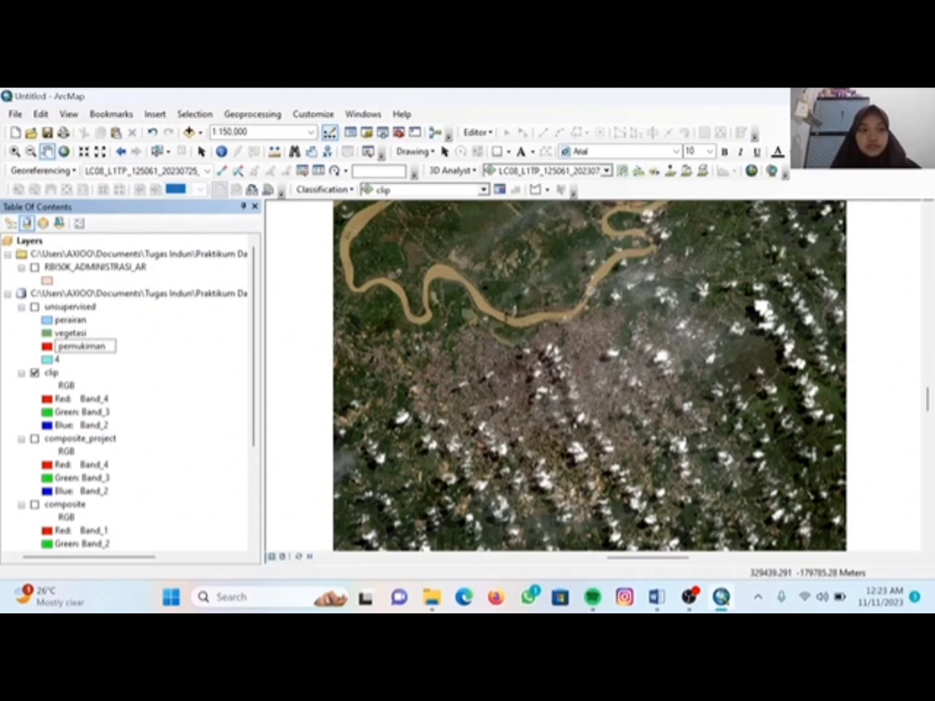
key("Return")
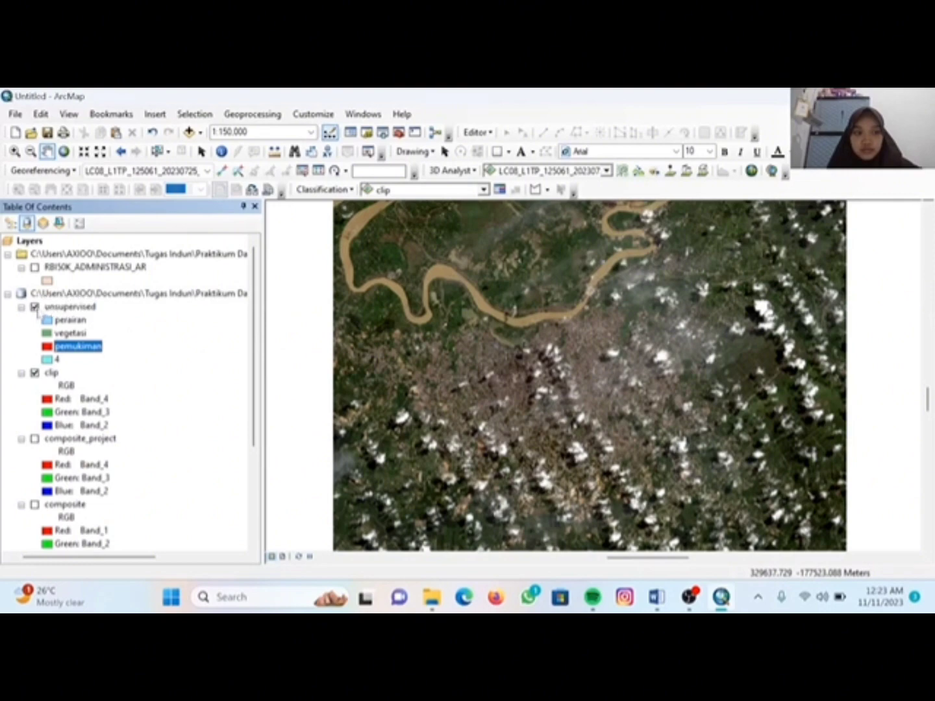
- Hide the unsupervised layer and examine the clip raster around the river and city to identify the land cover of class 4
scroll(505, 397, "up", 2)
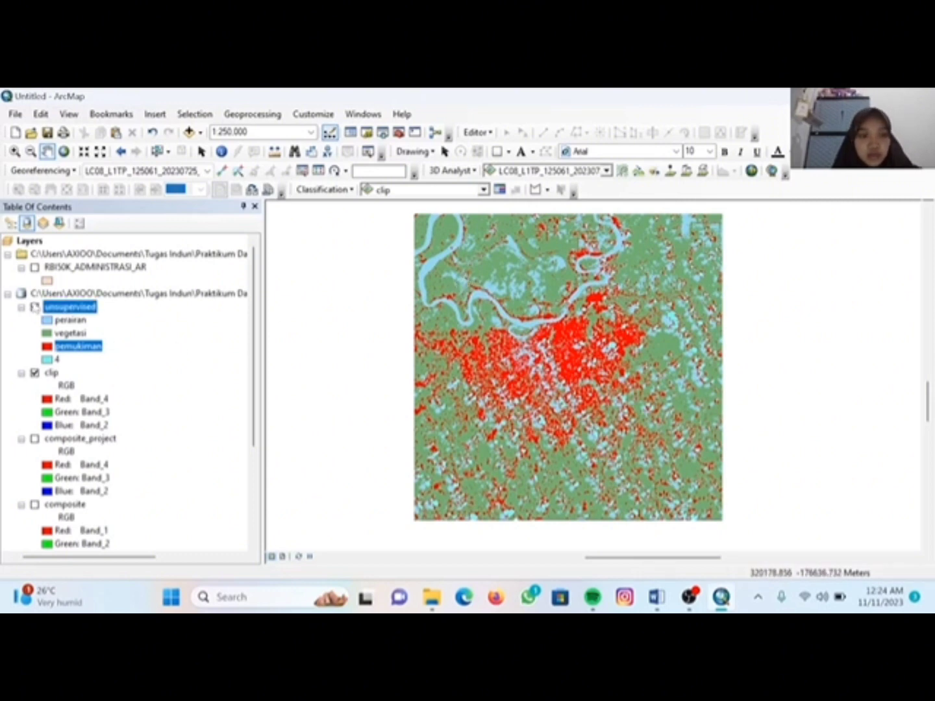
left_click(35, 307)
scroll(463, 291, "up", 3)
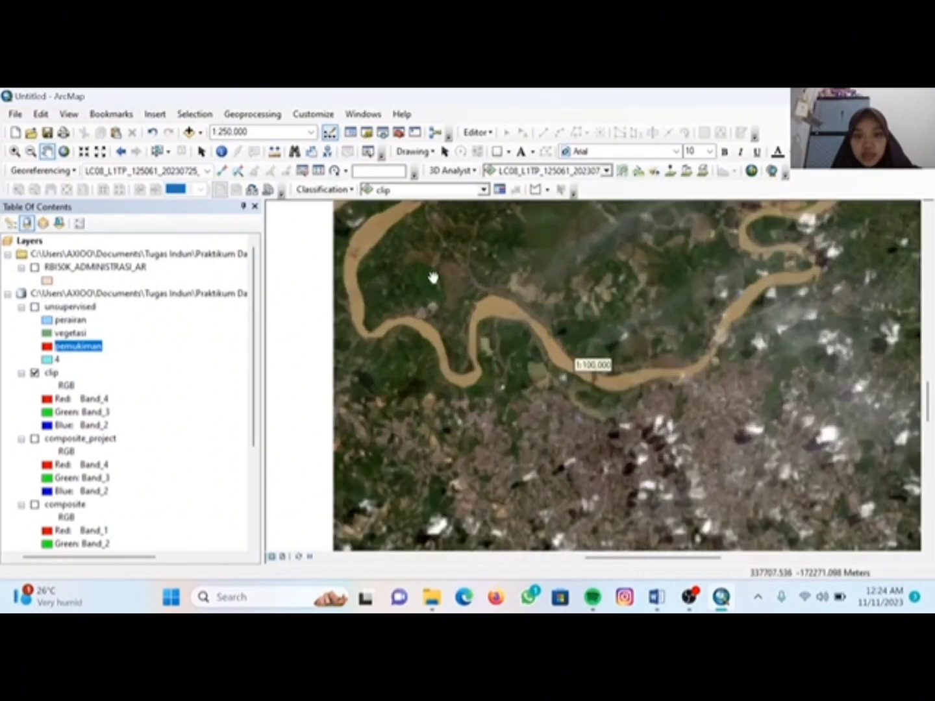
scroll(472, 293, "down", 2)
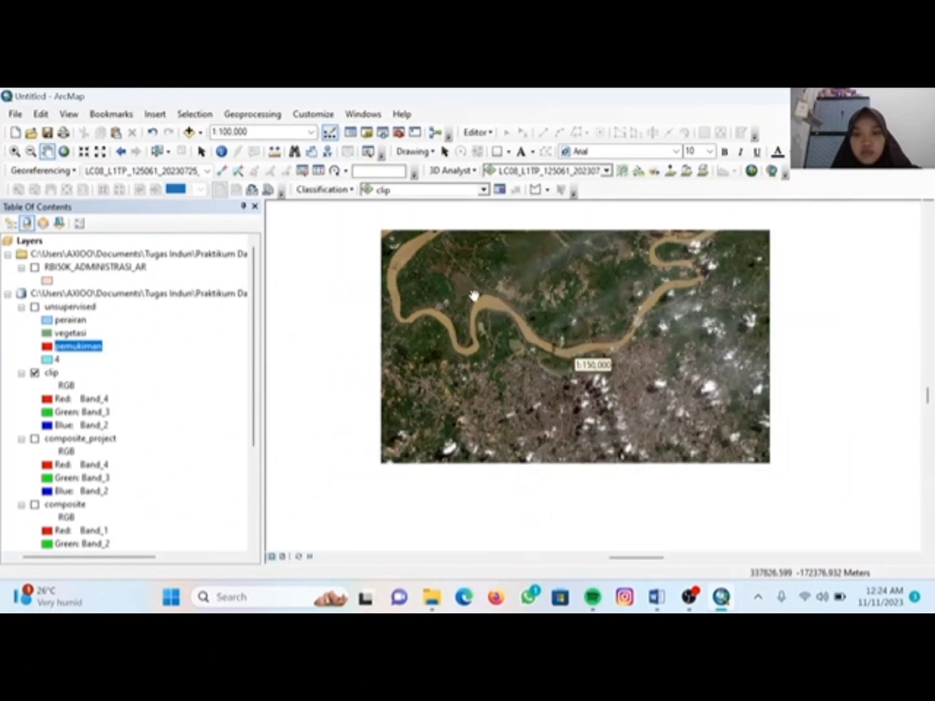
scroll(585, 360, "down", 1)
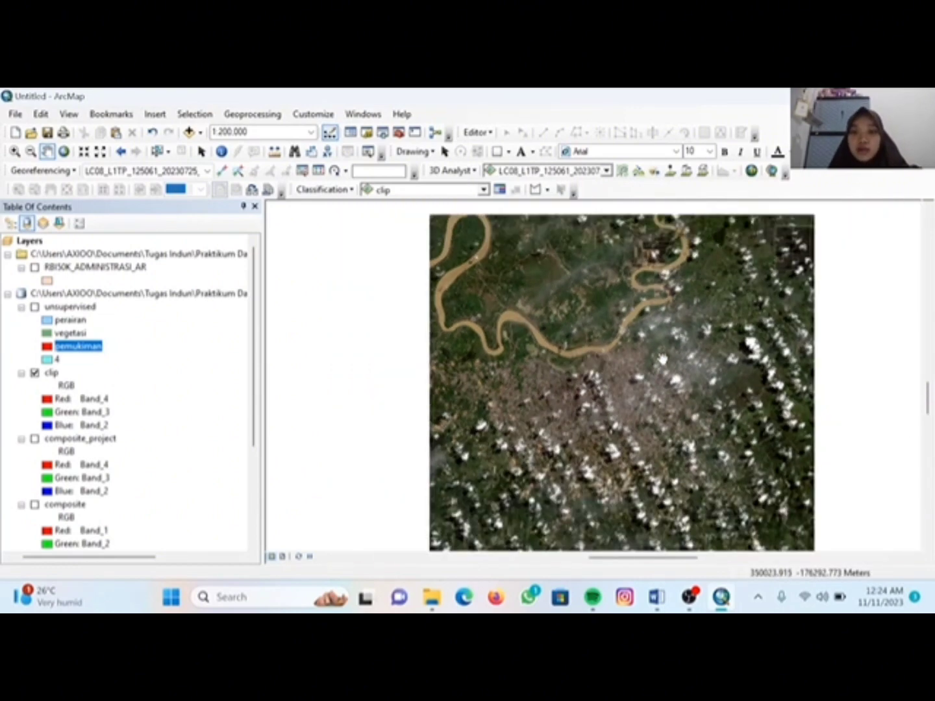
scroll(564, 338, "down", 1)
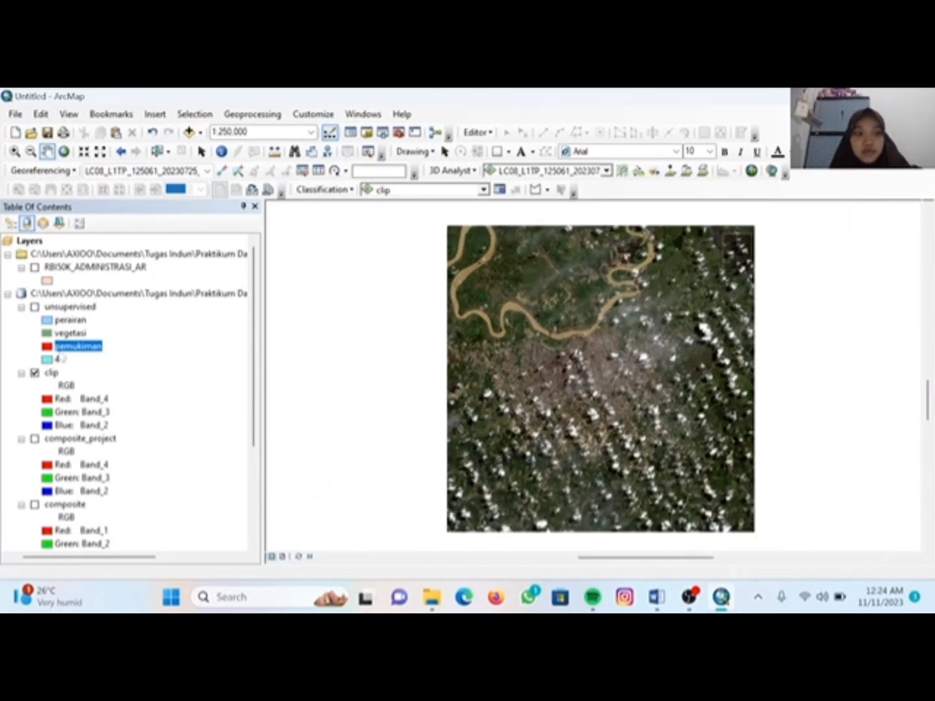
- Set the fill colour of class 4 in the unsupervised layer to orange and rename its label non-vegetasi
left_click(50, 359)
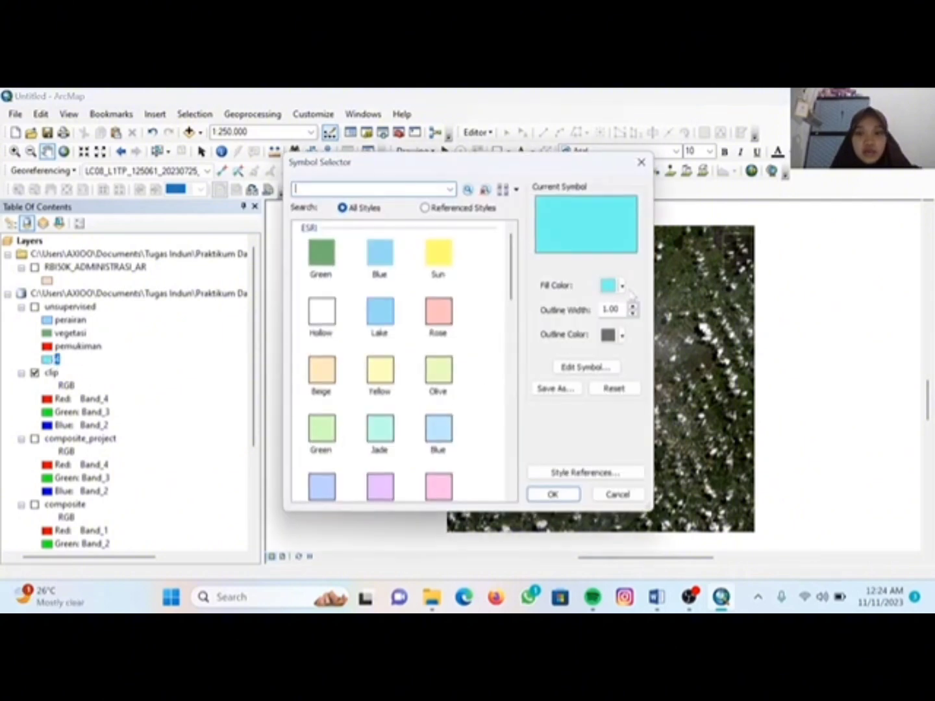
left_click(622, 285)
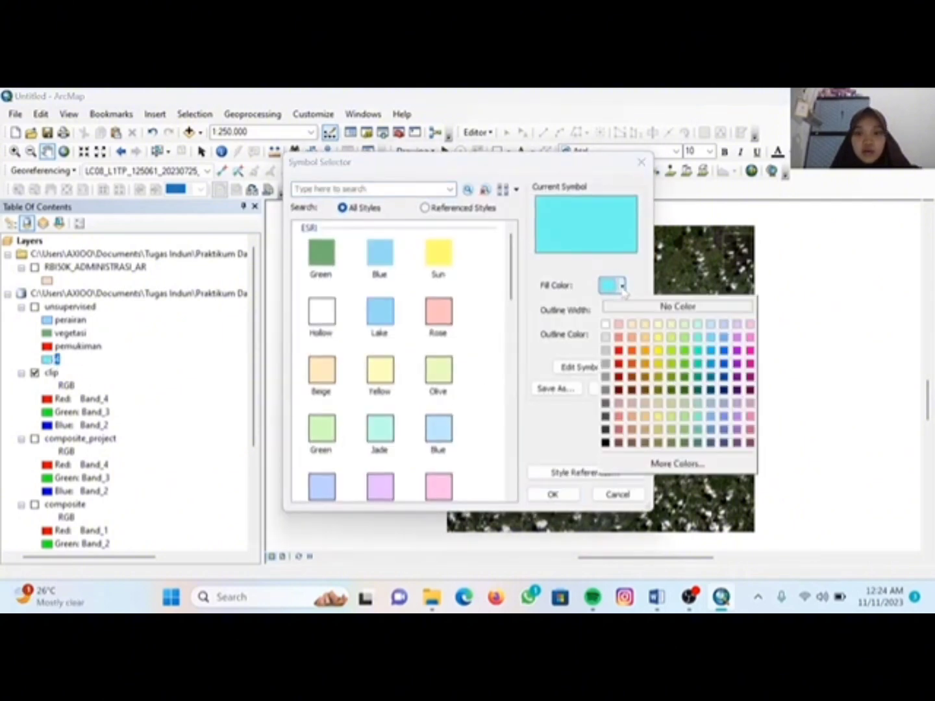
left_click(632, 351)
left_click(622, 287)
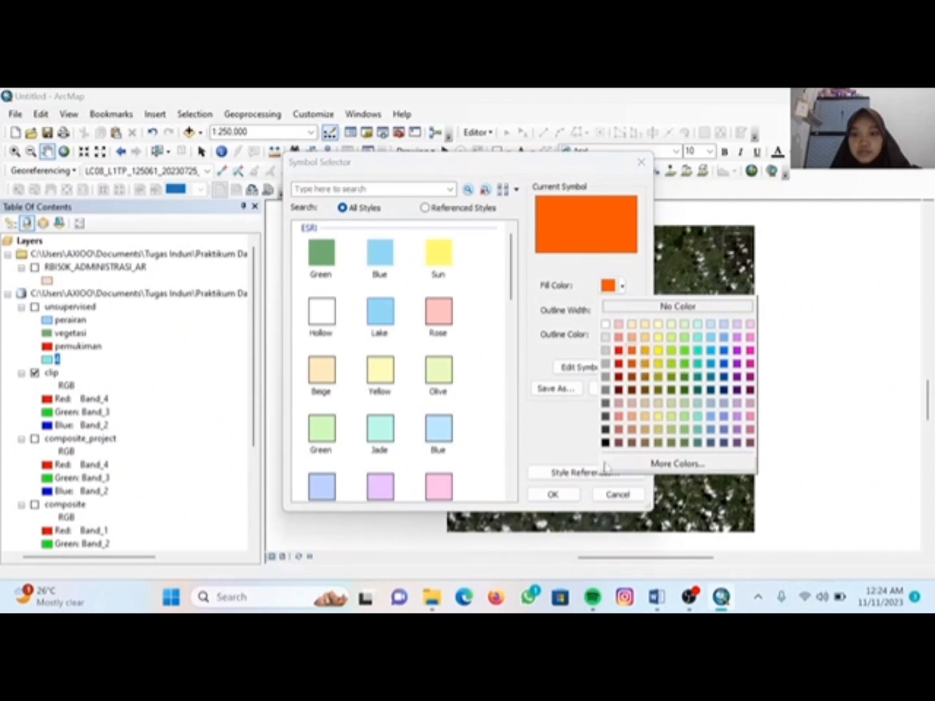
left_click(592, 447)
left_click(552, 495)
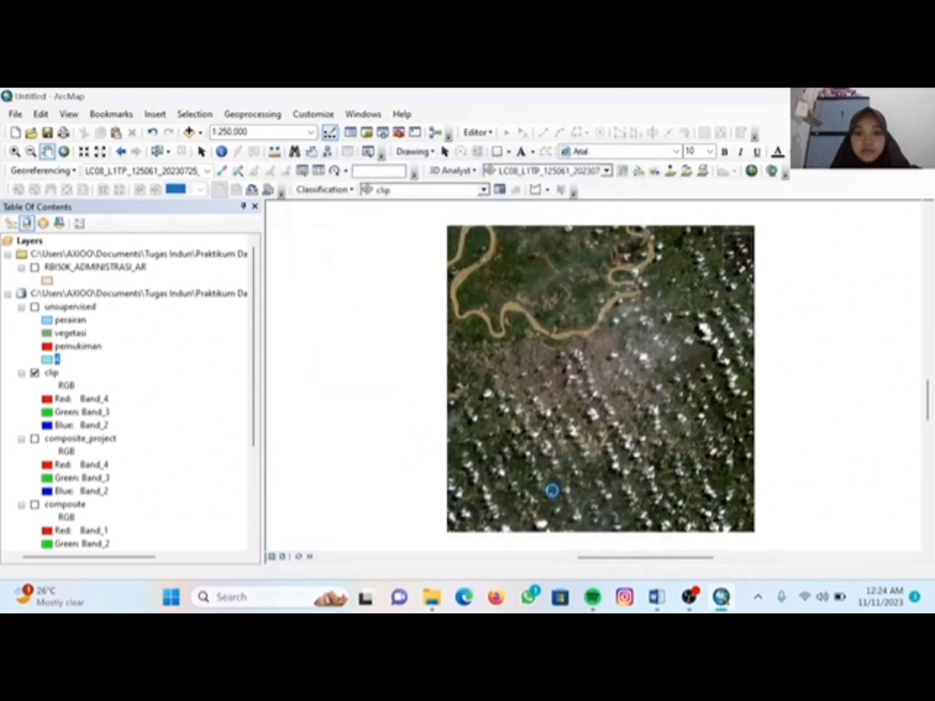
left_click(57, 361)
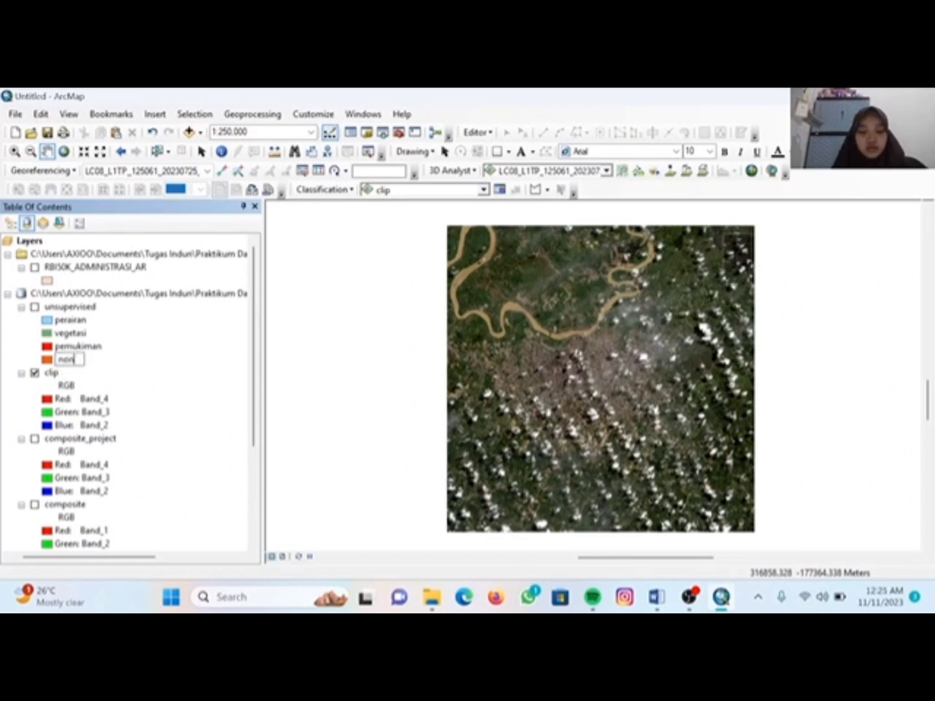
type("non-vegetasi")
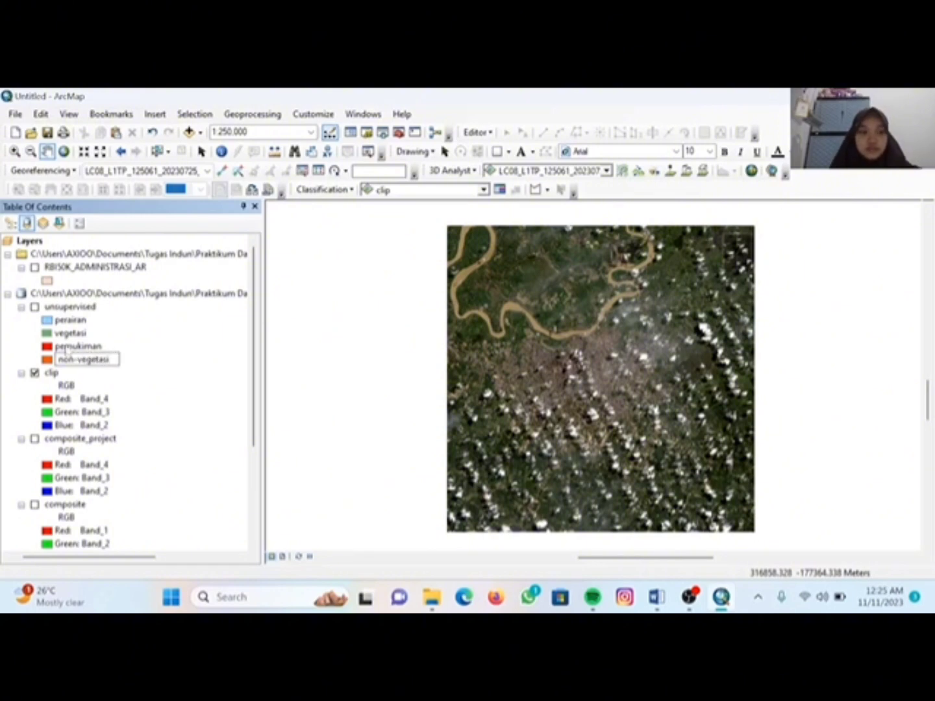
key("Return")
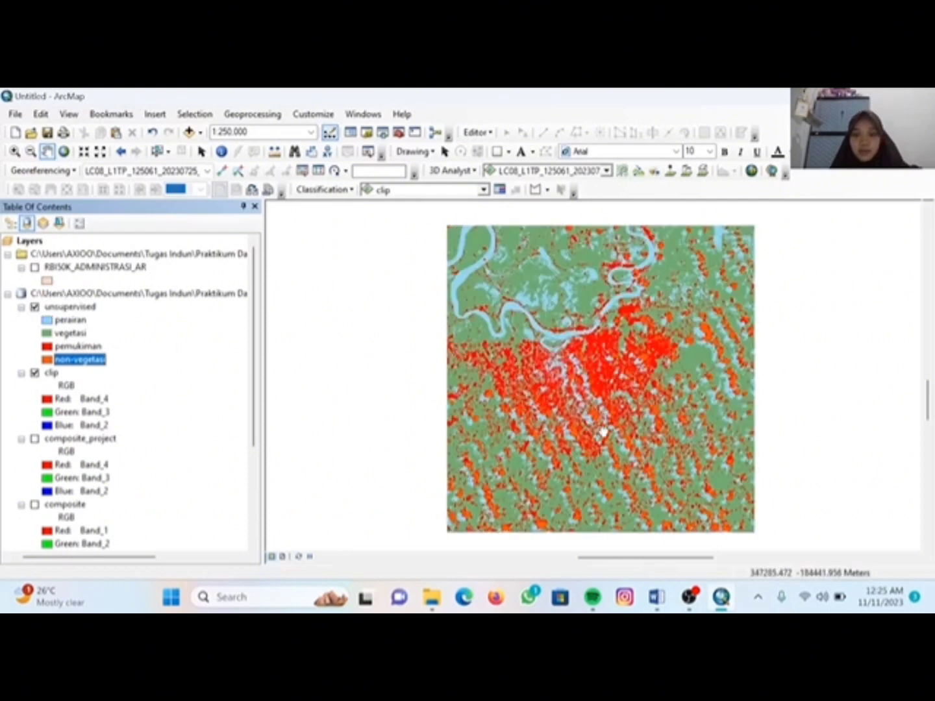
- Review the four labelled classes of the unsupervised layer across the map, and switch the map to layout view
left_click_drag(628, 413, 621, 404)
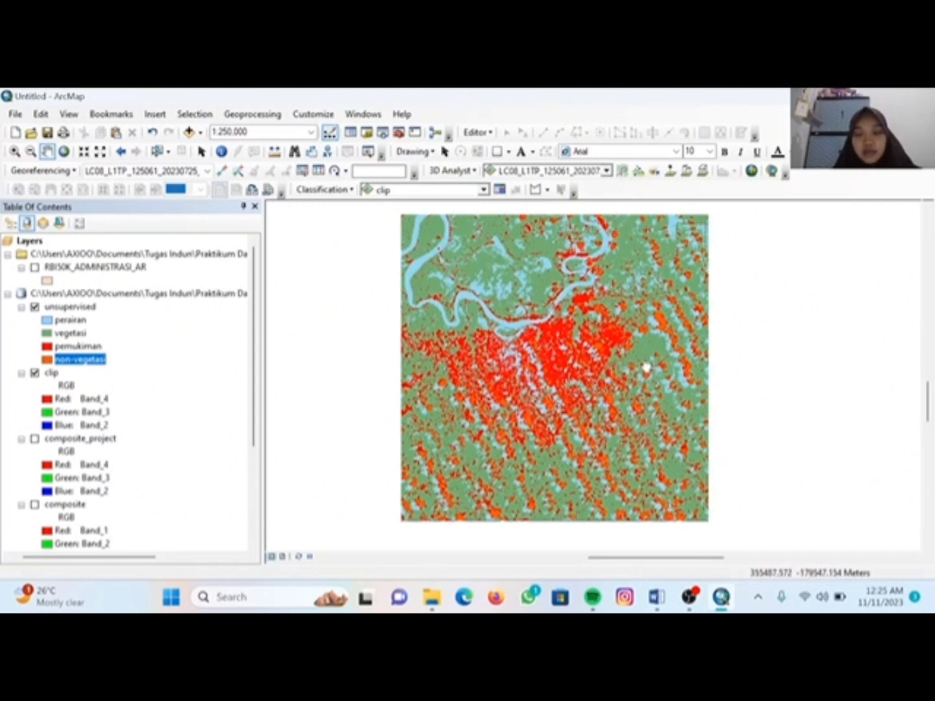
left_click(34, 306)
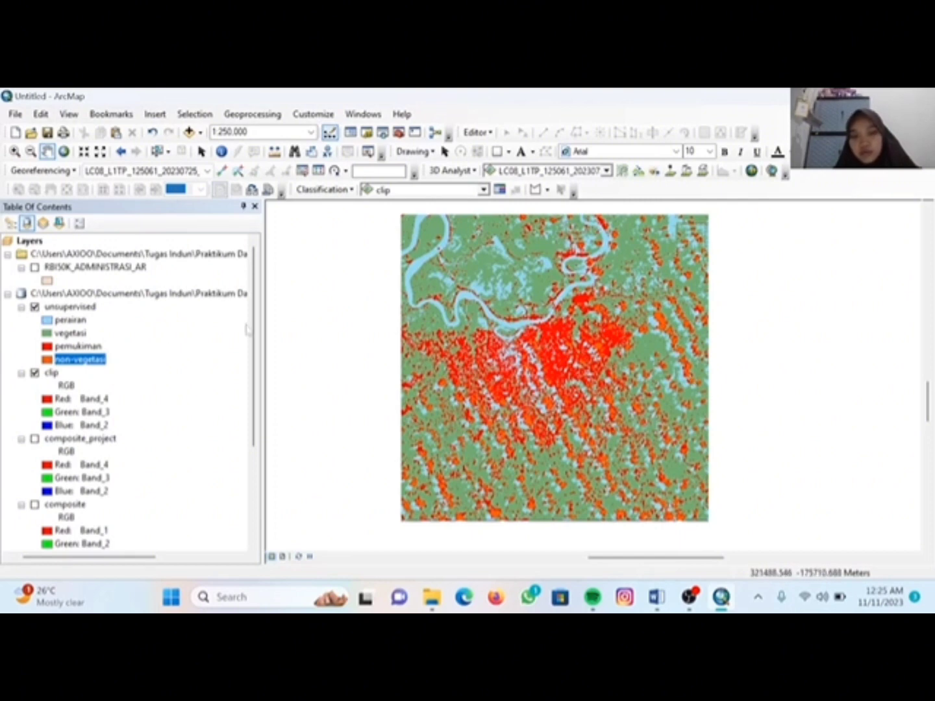
left_click_drag(572, 368, 568, 376)
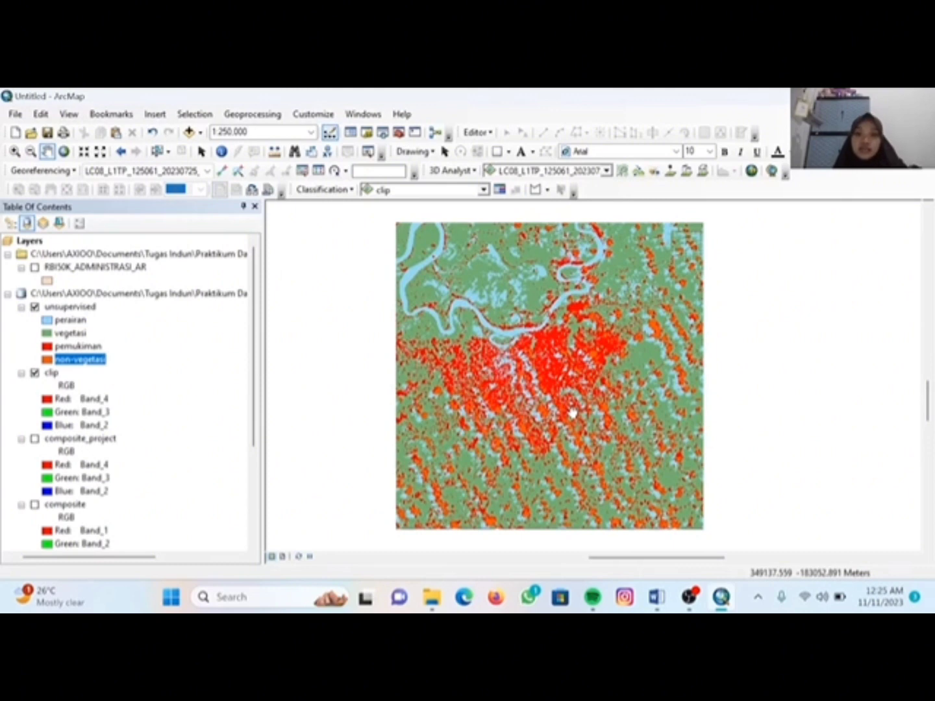
left_click_drag(572, 413, 566, 412)
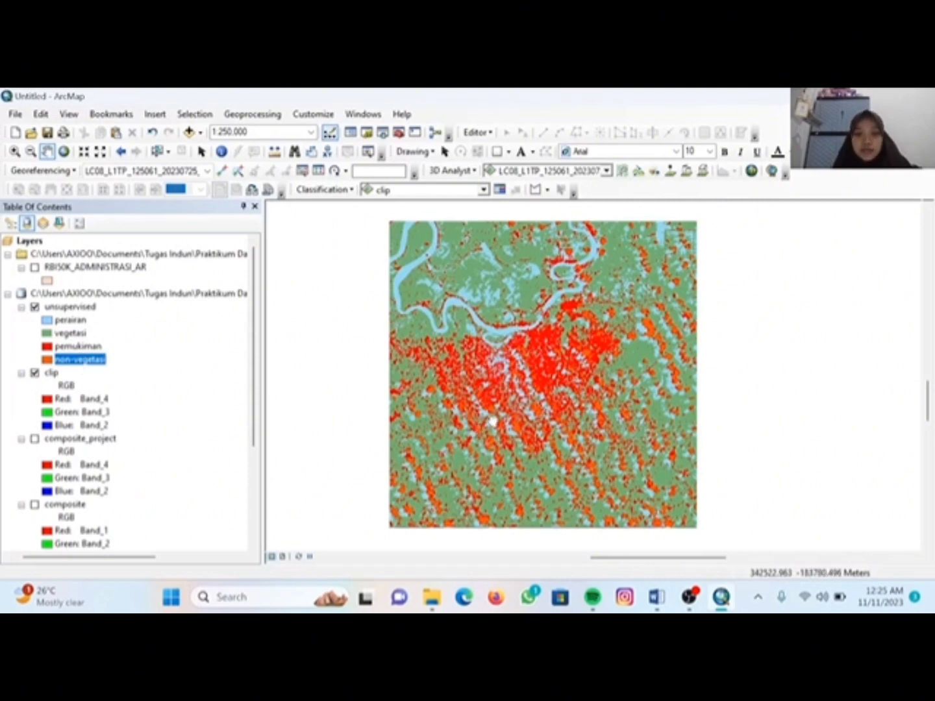
left_click_drag(479, 432, 491, 432)
left_click_drag(610, 404, 588, 409)
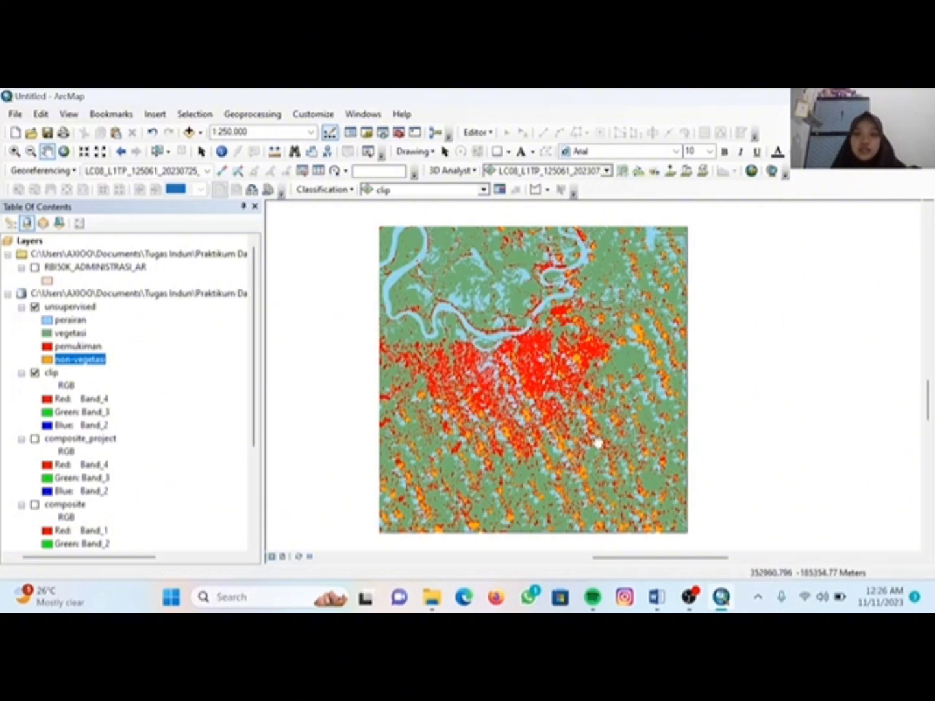
left_click(283, 557)
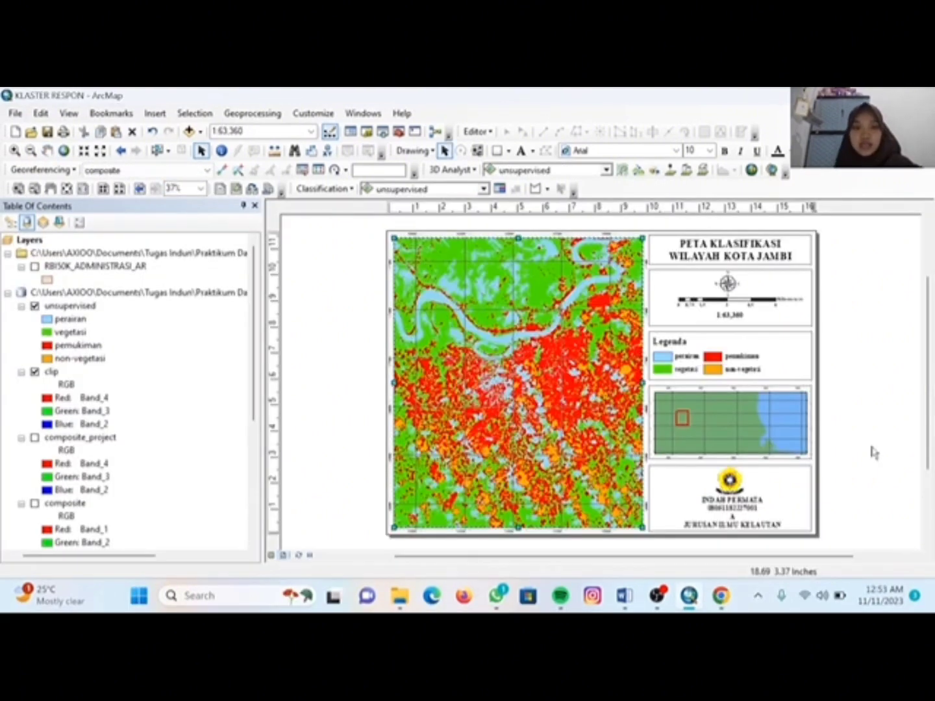